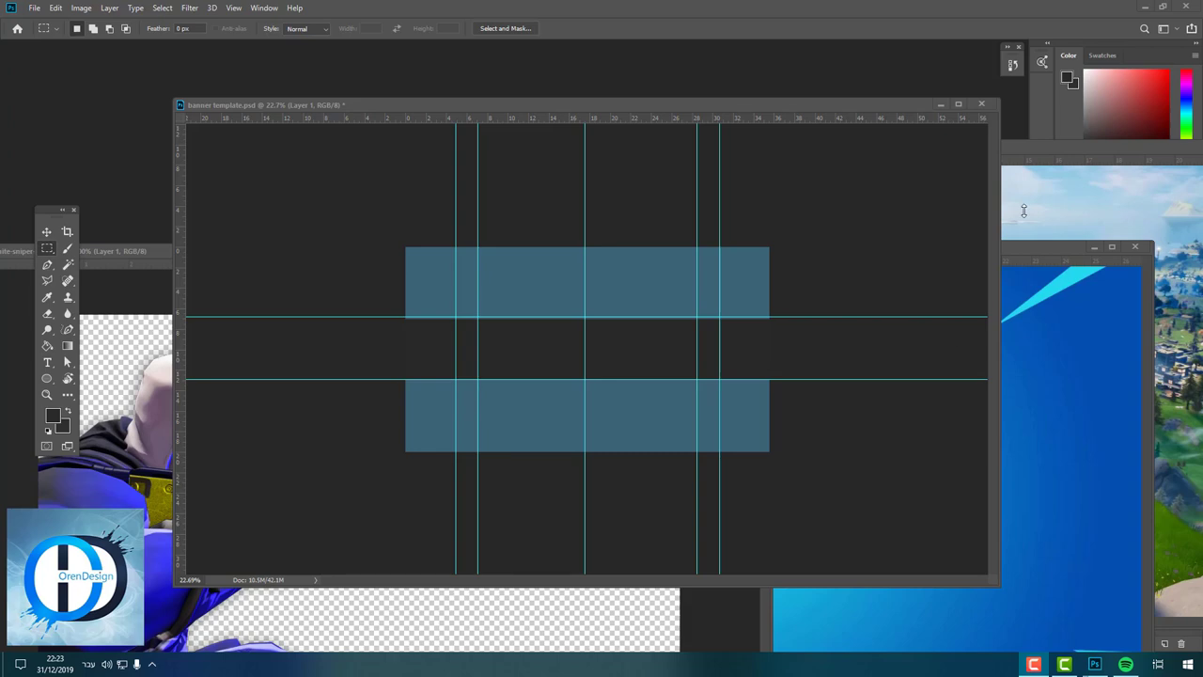
# - Copy the bg1 landscape into the banner, enlarge it to cover the banner, and close bg1
pyautogui.click(871, 223)
pyautogui.click(45, 231)
pyautogui.moveTo(579, 273); pyautogui.dragTo(477, 332)
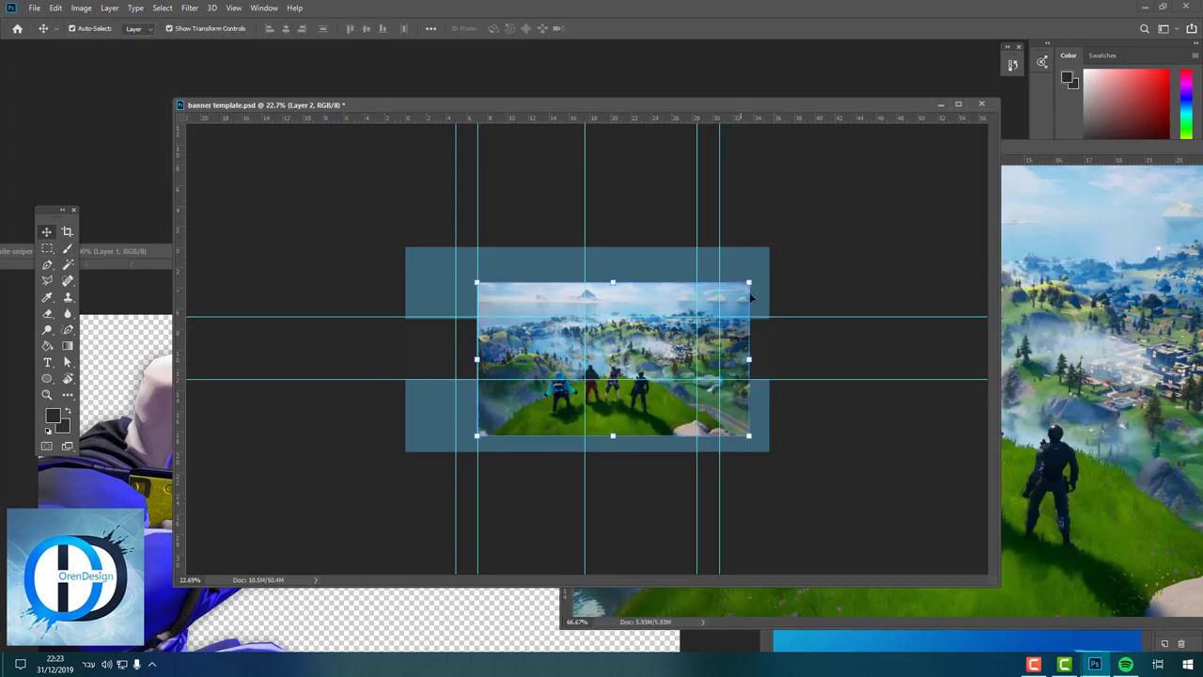
pyautogui.hotkey('ctrl', 't')
pyautogui.moveTo(780, 255)
pyautogui.mouseDown()
pyautogui.moveTo(836, 249)
pyautogui.moveTo(807, 261)
pyautogui.mouseUp()
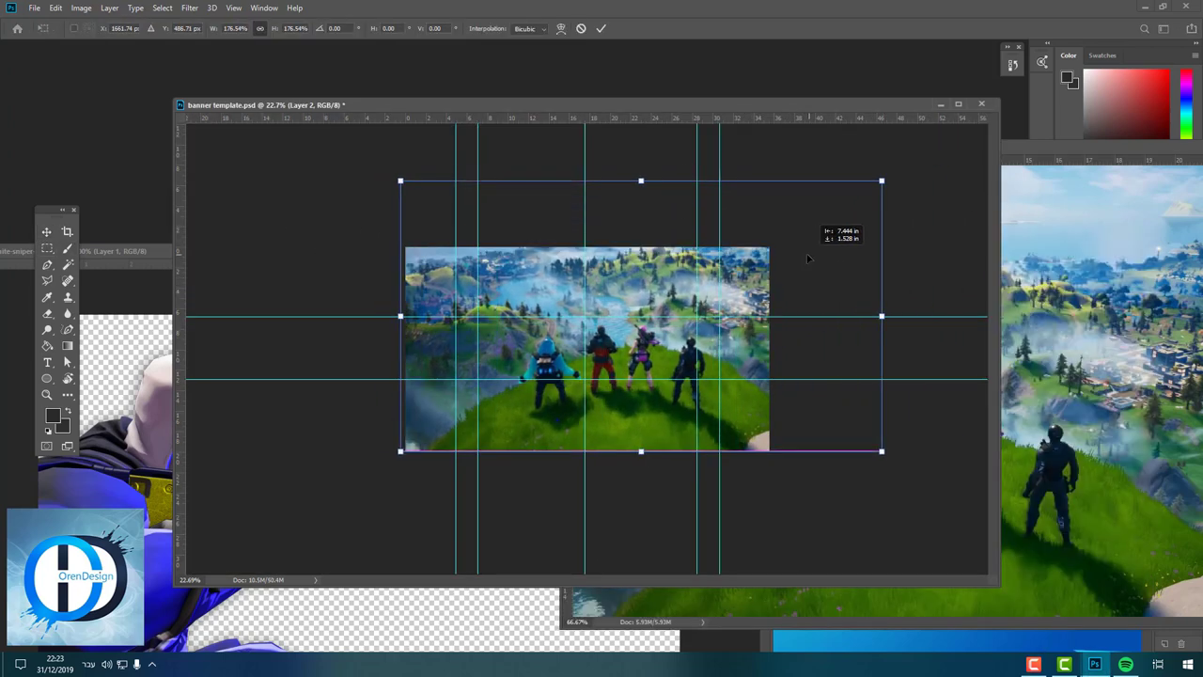
pyautogui.click(1055, 155)
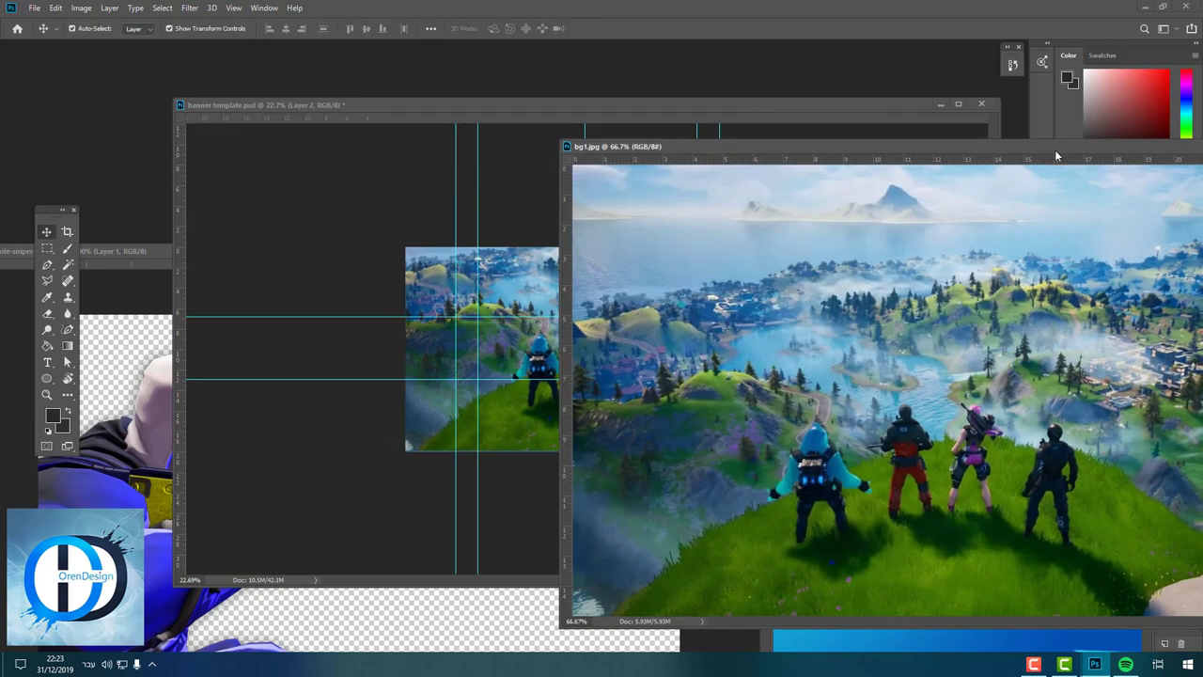
pyautogui.hotkey('ctrl', 'w')
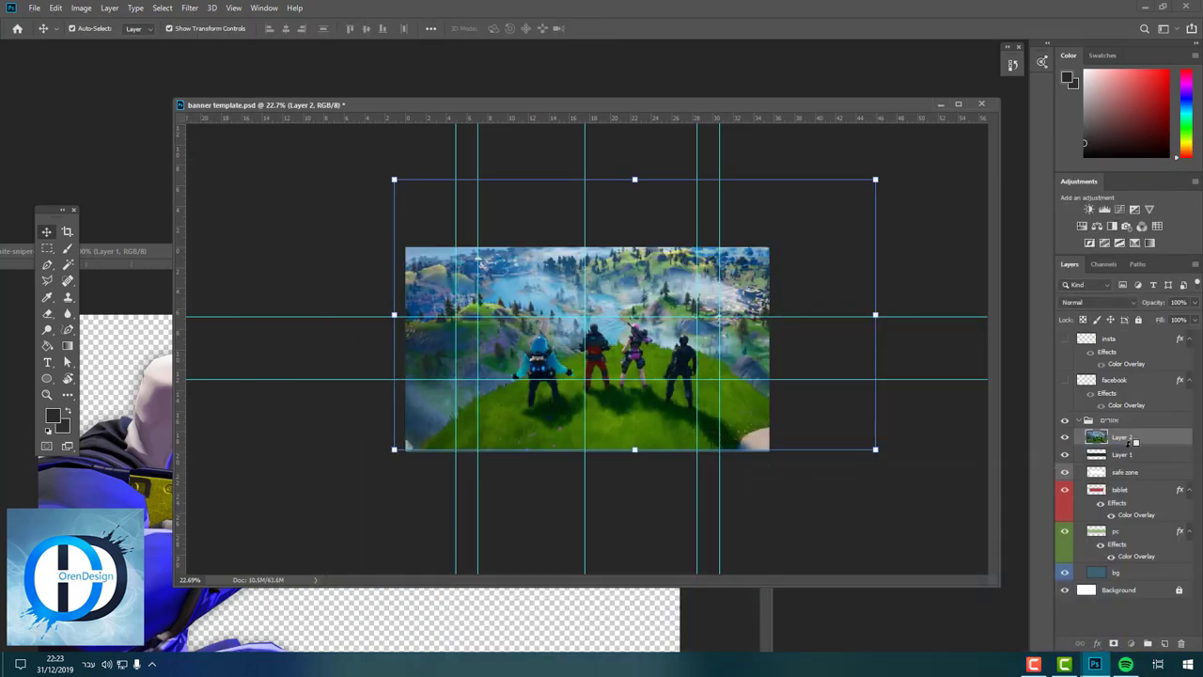
# - Clip the landscape to the banner strip, nudge it left and up, and lower its opacity
pyautogui.keyDown('alt'); pyautogui.click(1133, 443); pyautogui.keyUp('alt')
pyautogui.hotkey('shift', 'Left')
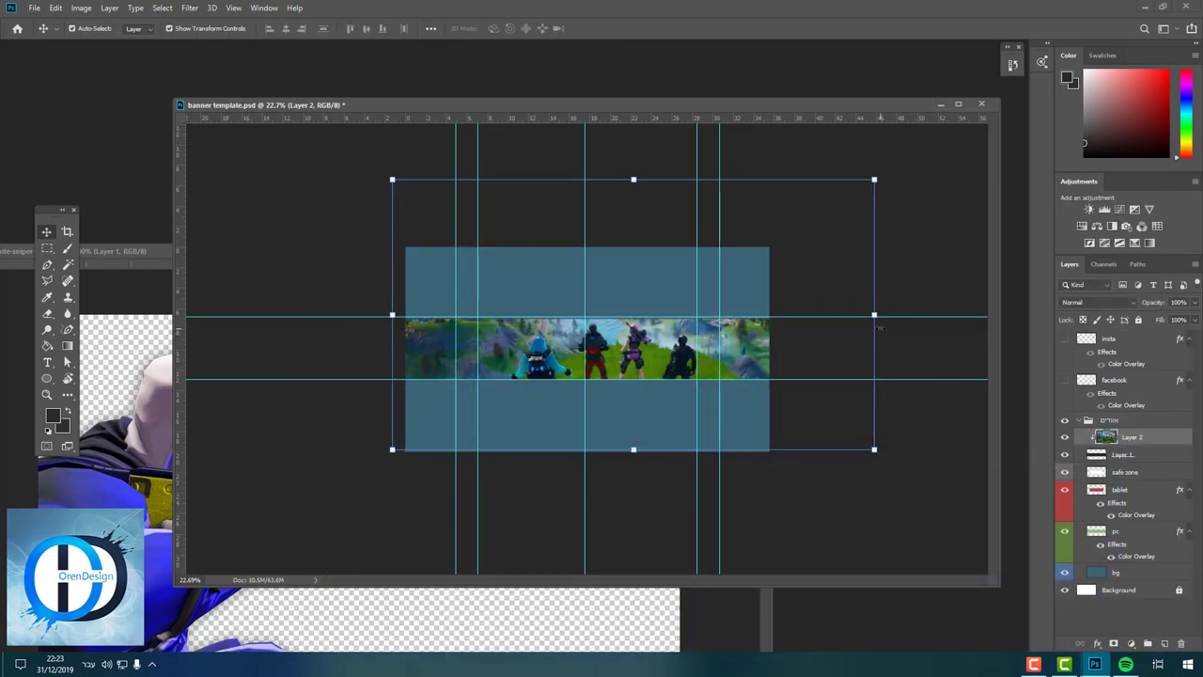
pyautogui.press('Up')
pyautogui.moveTo(1174, 320); pyautogui.dragTo(1167, 326)
# - Copy the sniper character into the banner, enlarging it and shifting it left
pyautogui.click(112, 376)
pyautogui.moveTo(324, 431); pyautogui.dragTo(834, 317)
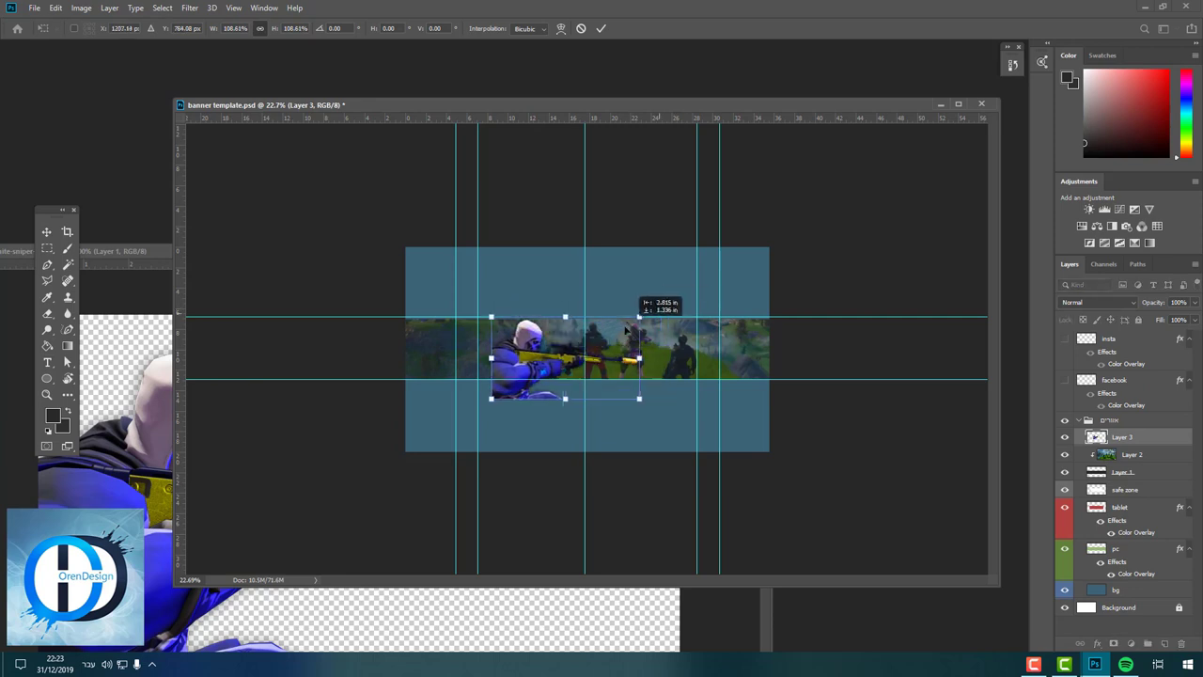
pyautogui.moveTo(663, 303); pyautogui.dragTo(595, 321)
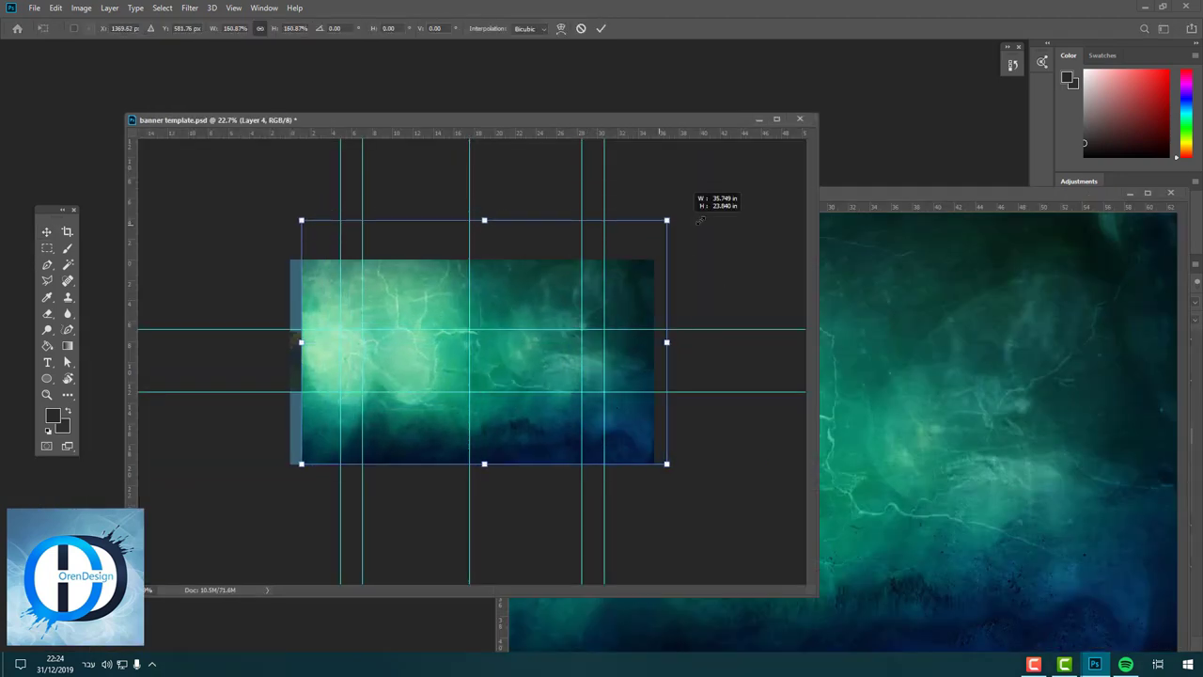
# - Scale the teal texture over the banner, place it below the sniper, clip it, and make it faint in Screen mode
pyautogui.moveTo(558, 290); pyautogui.dragTo(704, 204)
pyautogui.press('Return')
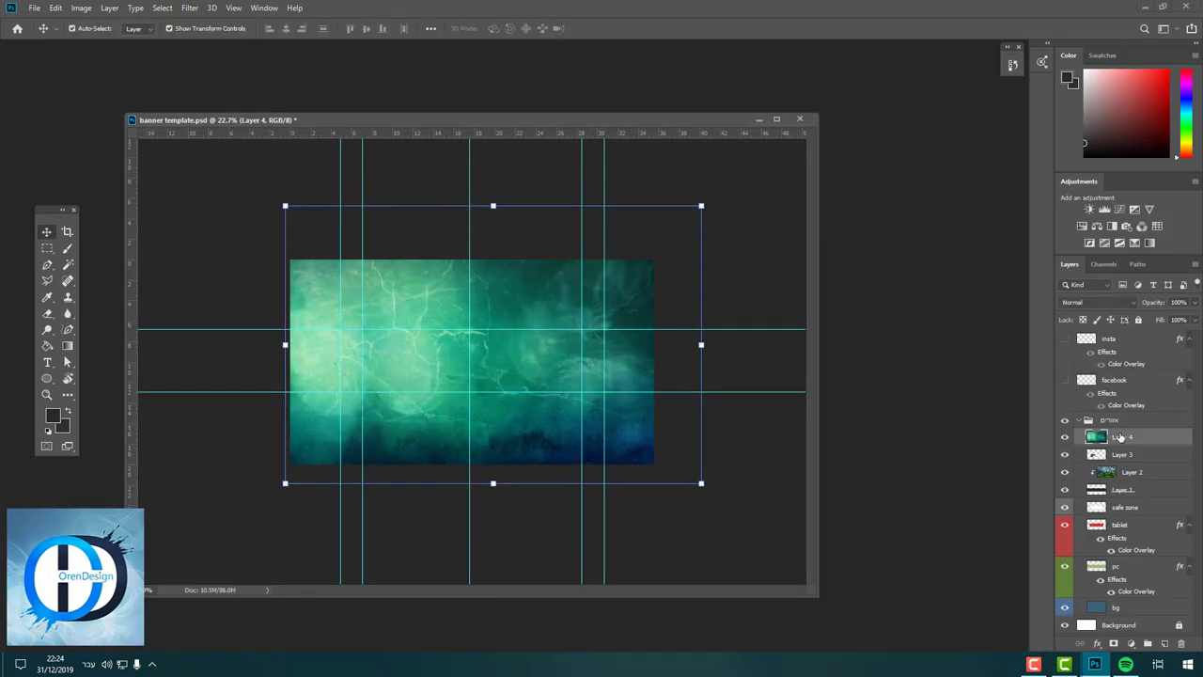
pyautogui.moveTo(1120, 437); pyautogui.dragTo(1105, 464)
pyautogui.keyDown('alt'); pyautogui.click(1122, 462); pyautogui.keyUp('alt')
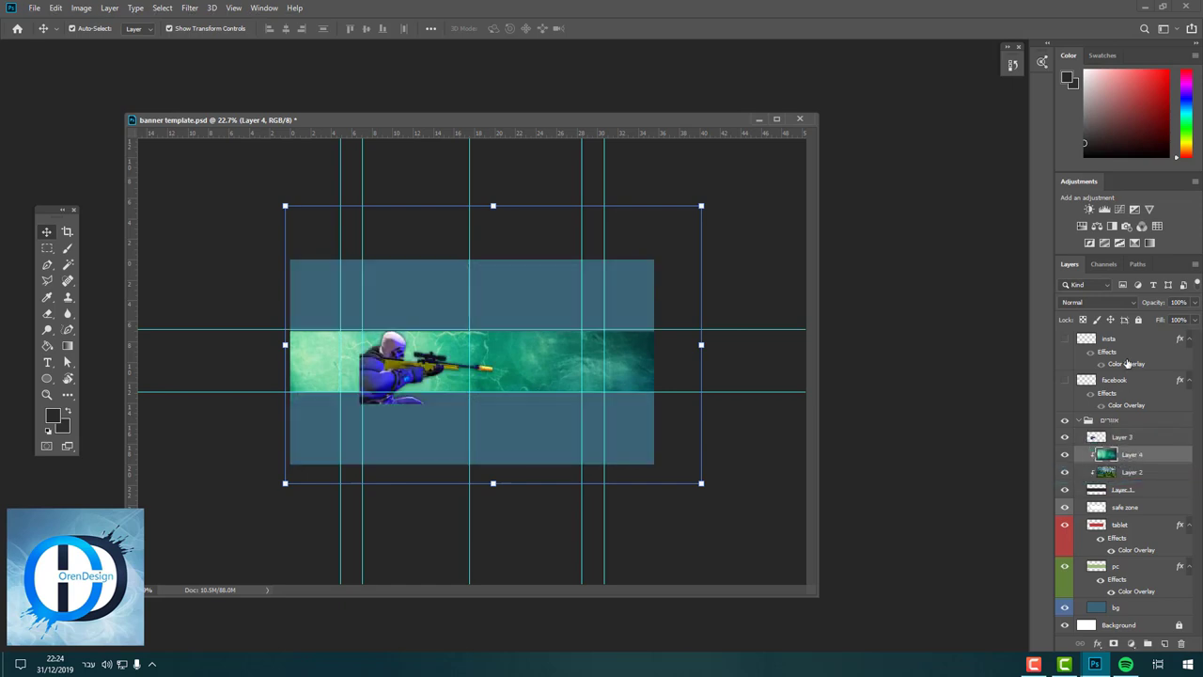
pyautogui.click(1097, 302)
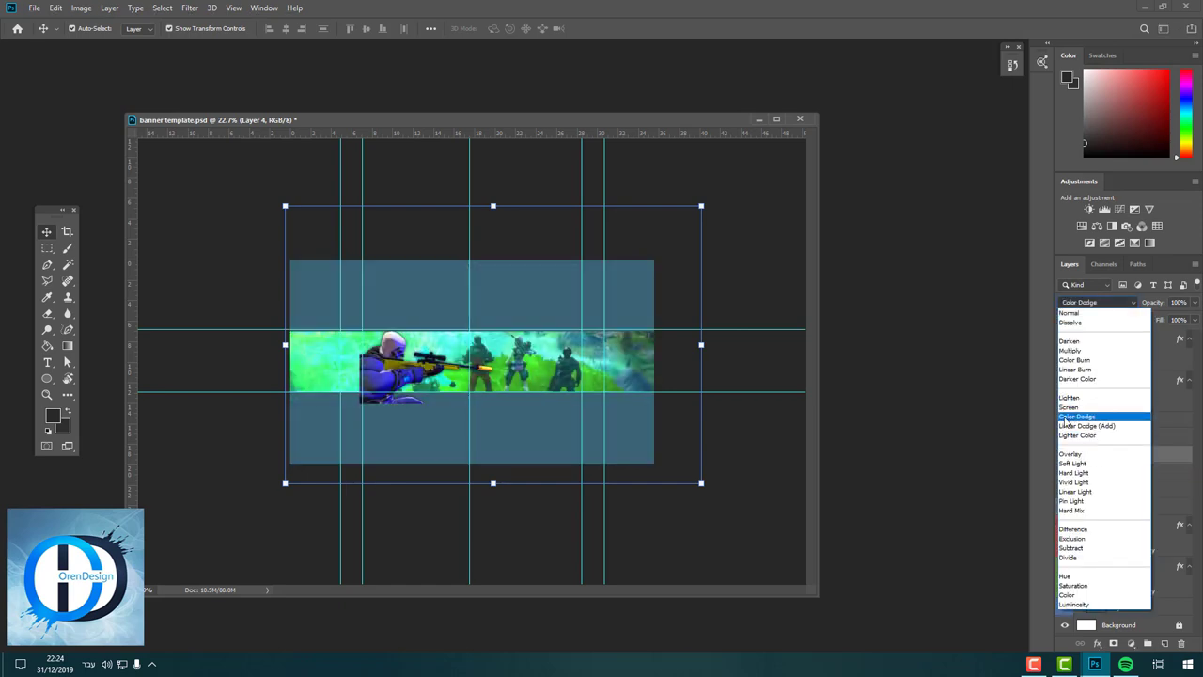
pyautogui.click(1070, 407)
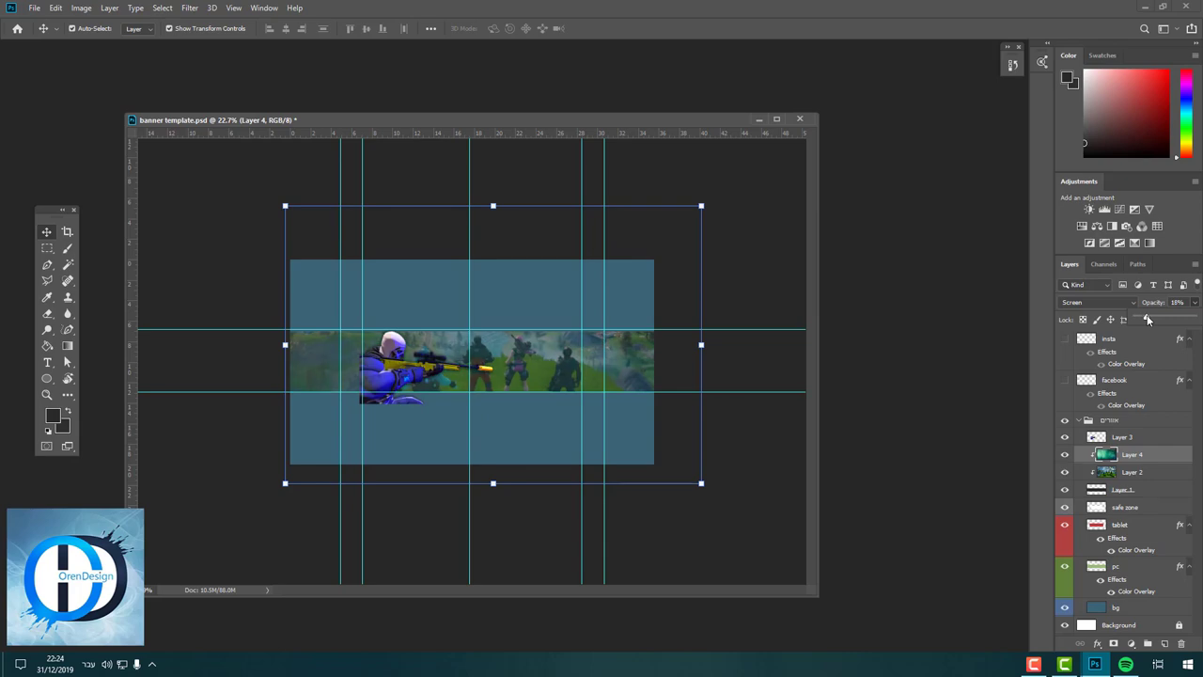
pyautogui.moveTo(1143, 314); pyautogui.dragTo(1150, 314)
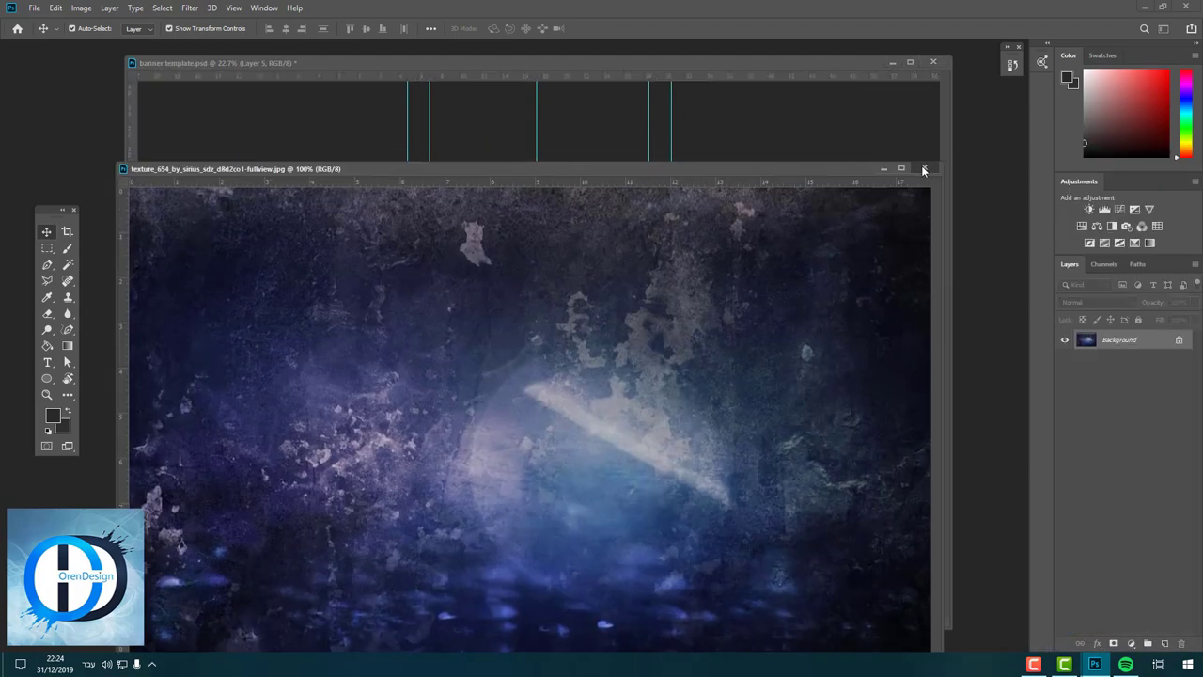
# - Fade the dark blue texture, zoom in on the strip, and raise the landscape's opacity
pyautogui.click(923, 170)
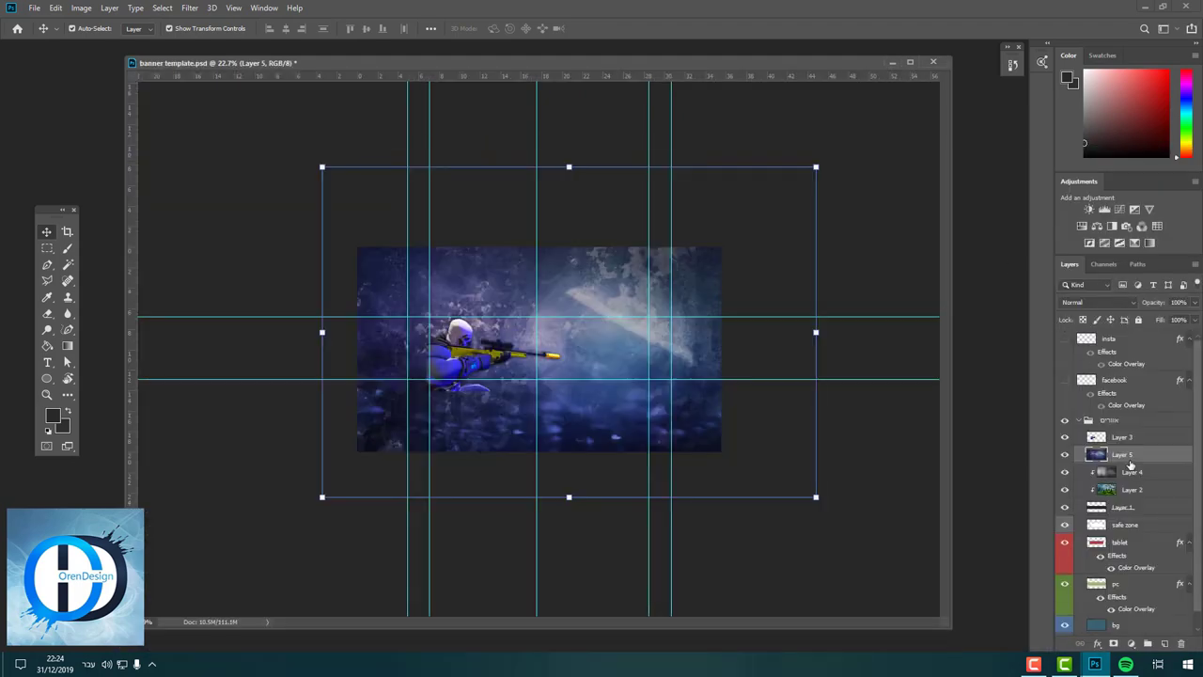
pyautogui.moveTo(1198, 307)
pyautogui.mouseDown()
pyautogui.moveTo(1144, 321)
pyautogui.moveTo(1172, 336)
pyautogui.mouseUp()
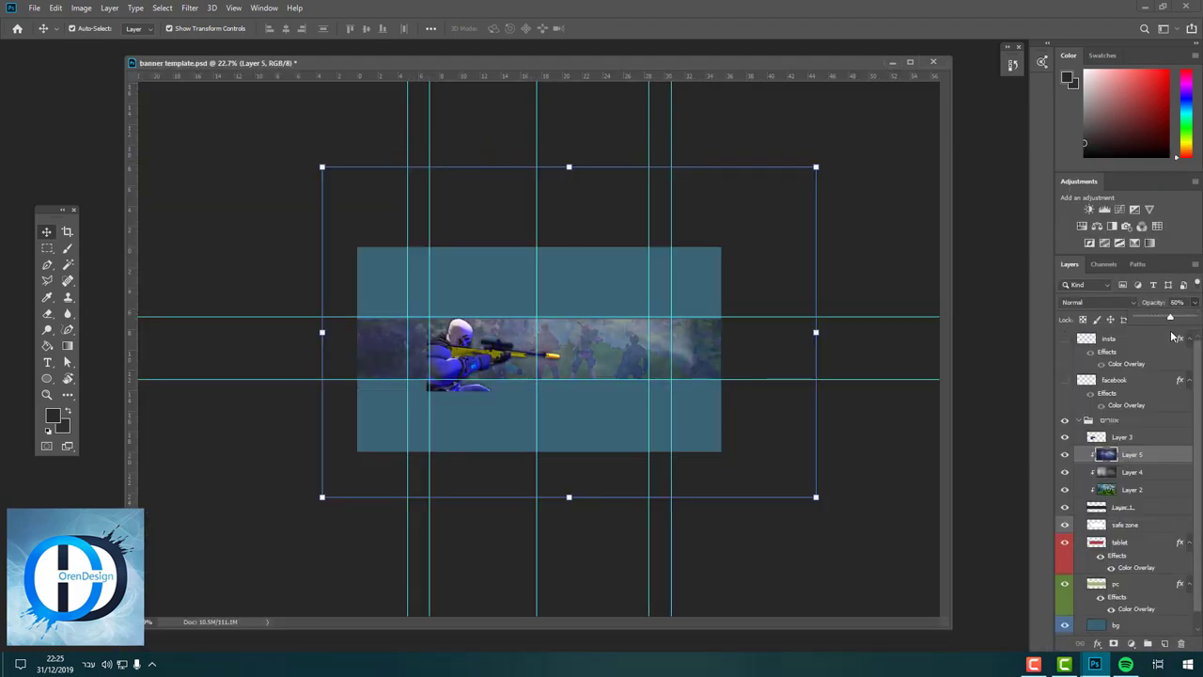
pyautogui.click(90, 10)
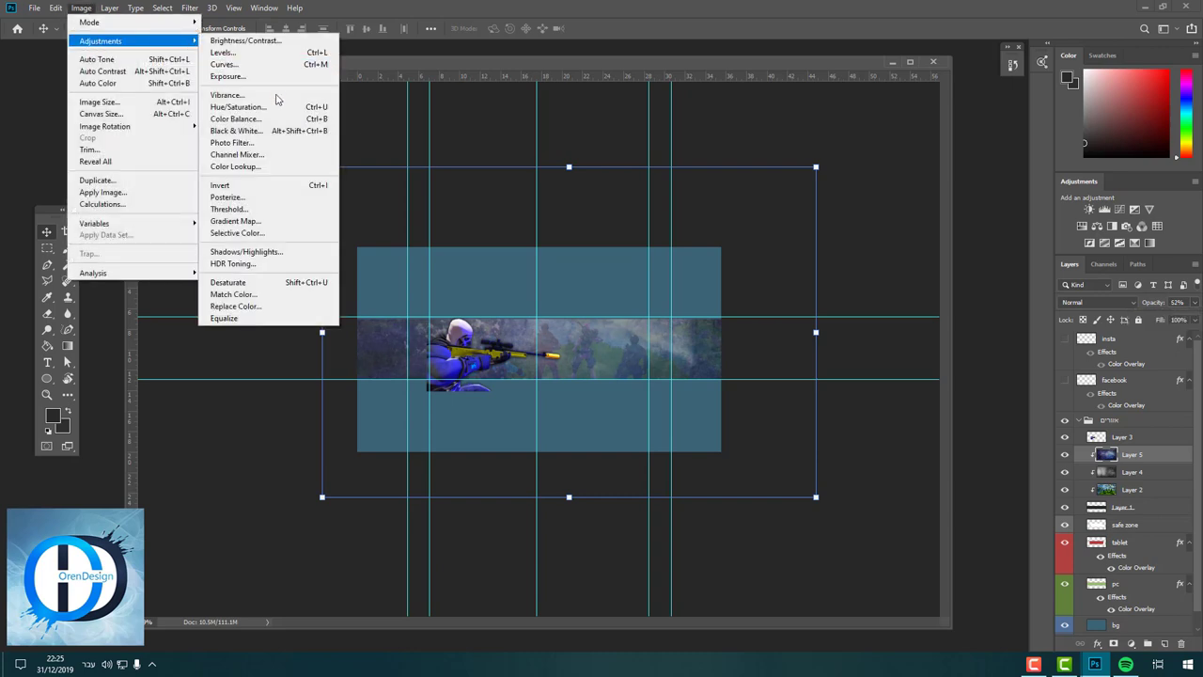
pyautogui.click(47, 394)
pyautogui.click(464, 365)
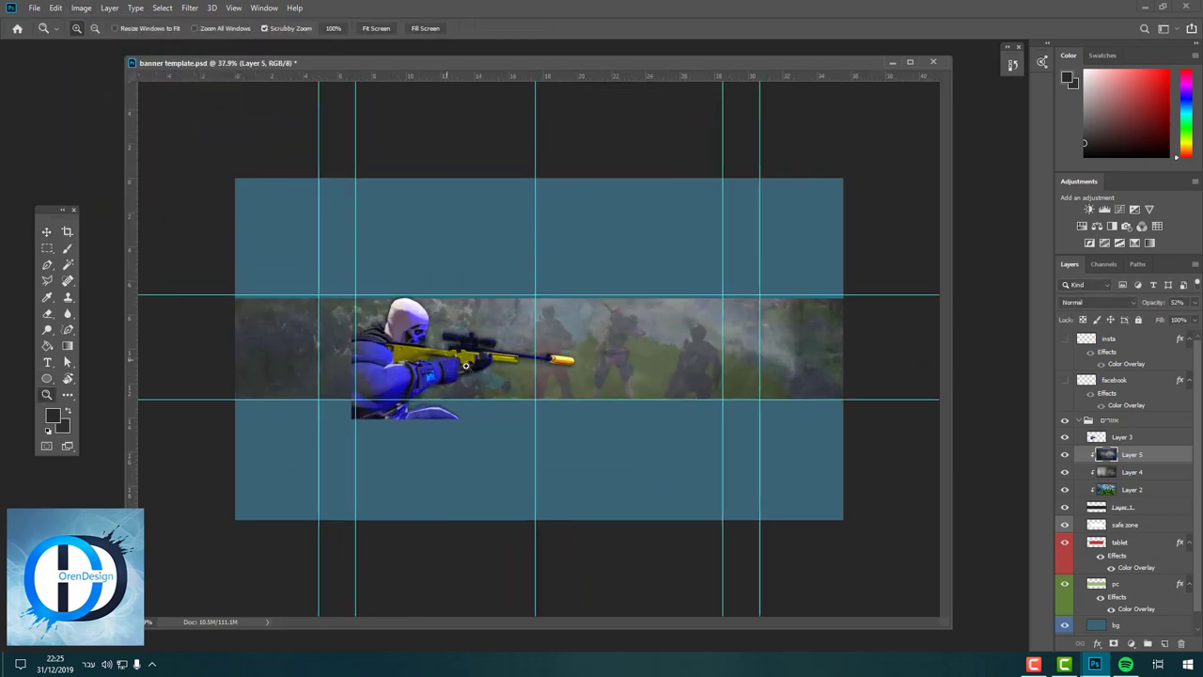
pyautogui.click(1146, 490)
pyautogui.moveTo(1194, 301); pyautogui.dragTo(1180, 319)
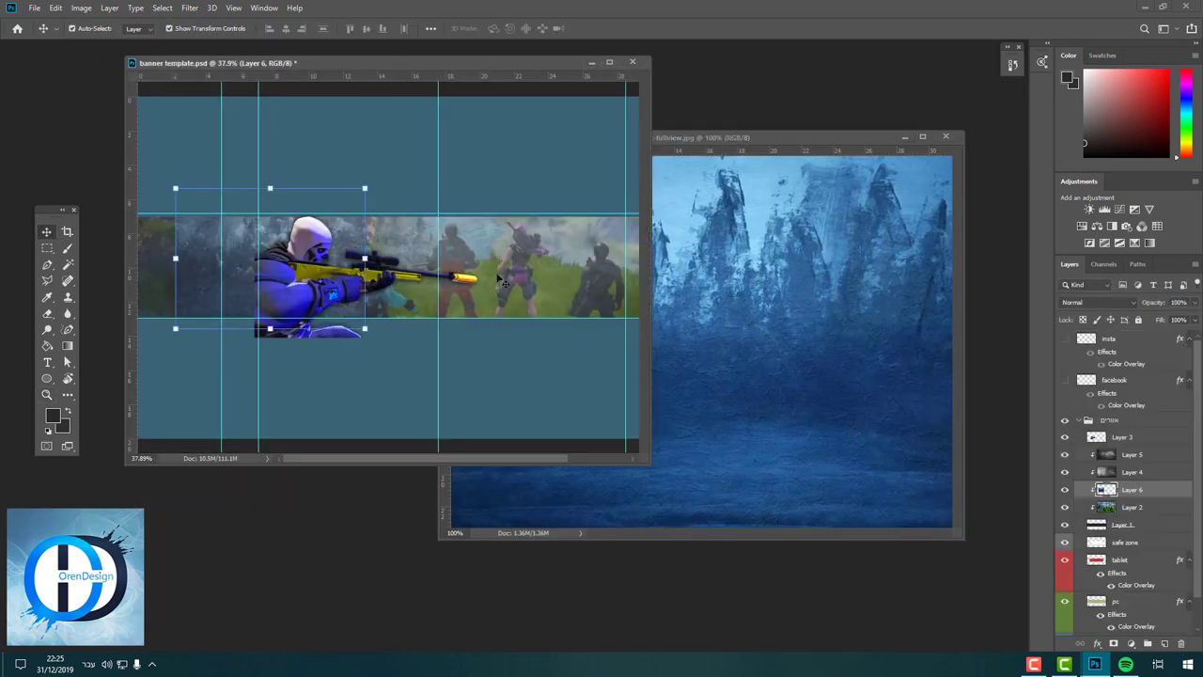
# - Position the blue paint texture (Layer 6) over the banner and lower it to 40% opacity
pyautogui.press('Return')
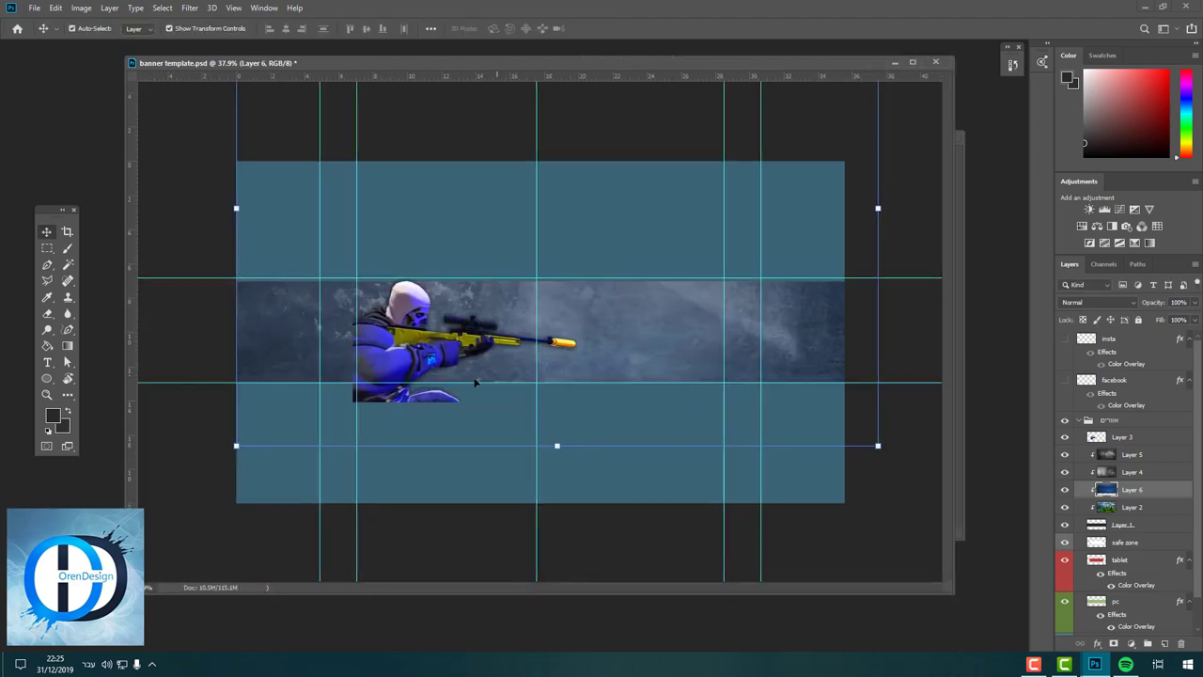
pyautogui.moveTo(555, 329); pyautogui.dragTo(578, 352)
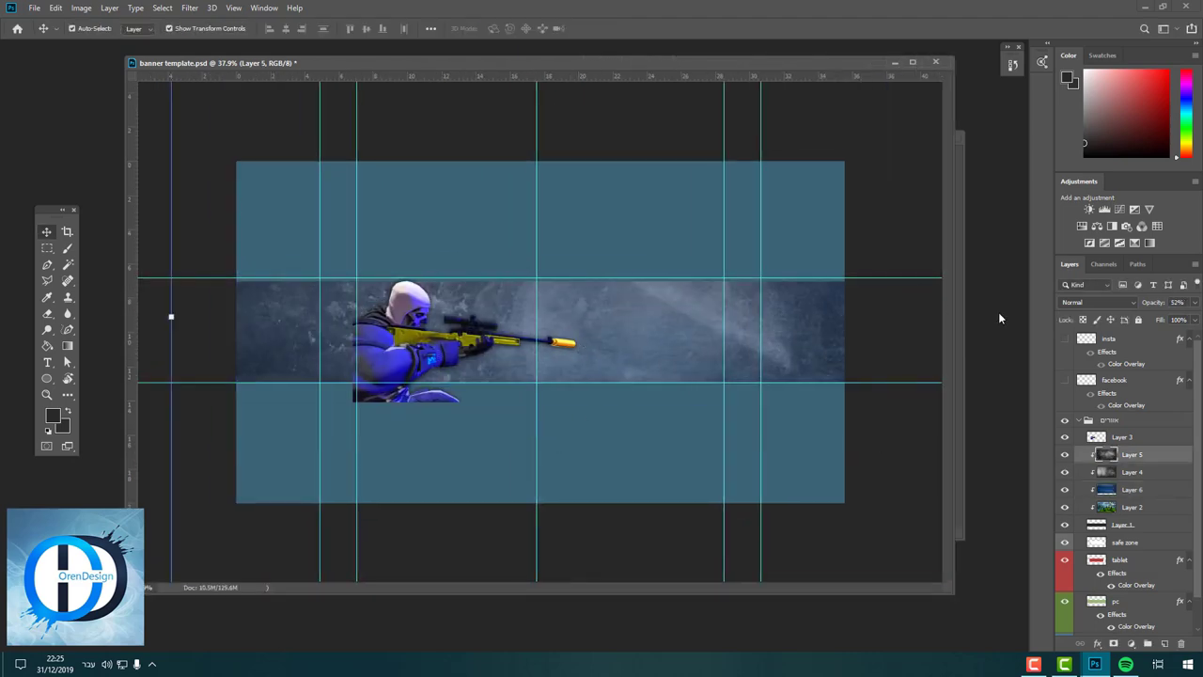
pyautogui.click(1159, 455)
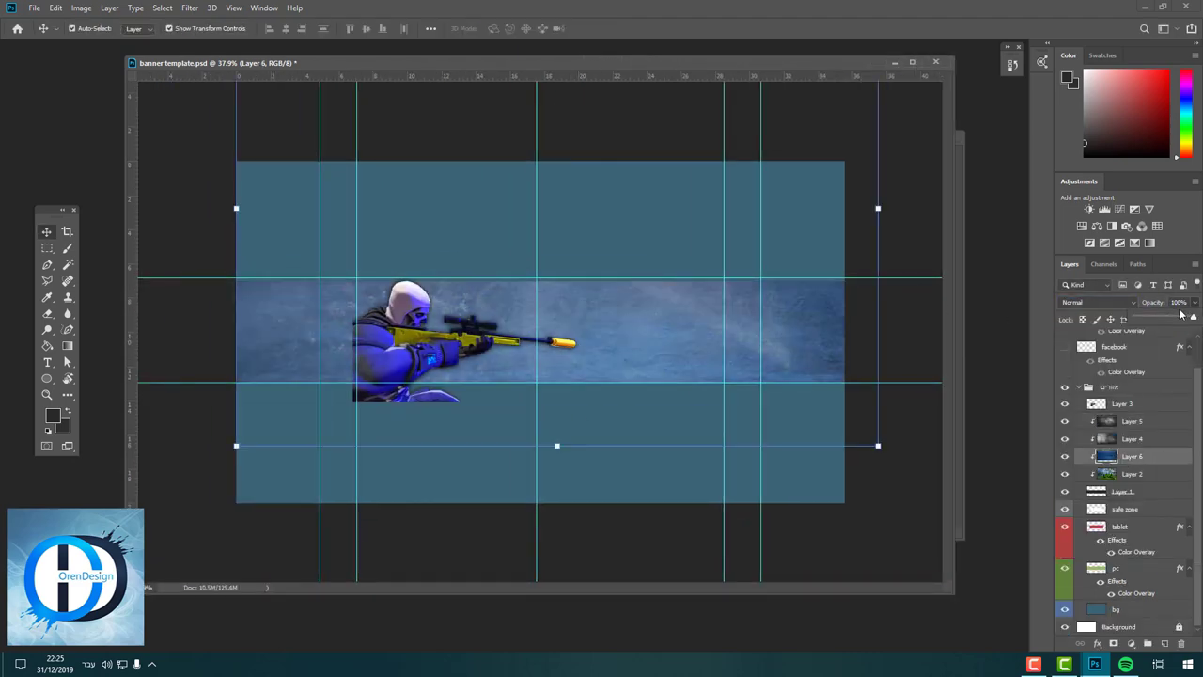
pyautogui.moveTo(1182, 313); pyautogui.dragTo(1159, 325)
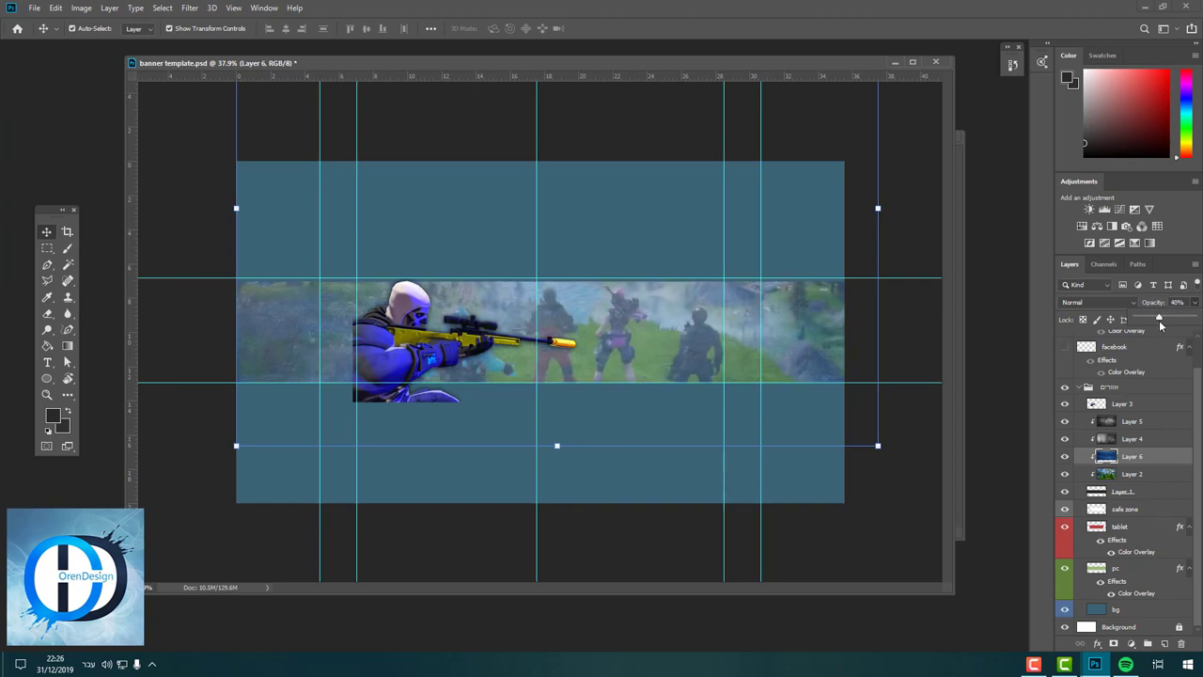
pyautogui.scroll(1, 1128, 376)
# - Add a Selective Color layer above insta and adjust its Greens, Cyans and Blacks ranges
pyautogui.click(1108, 352)
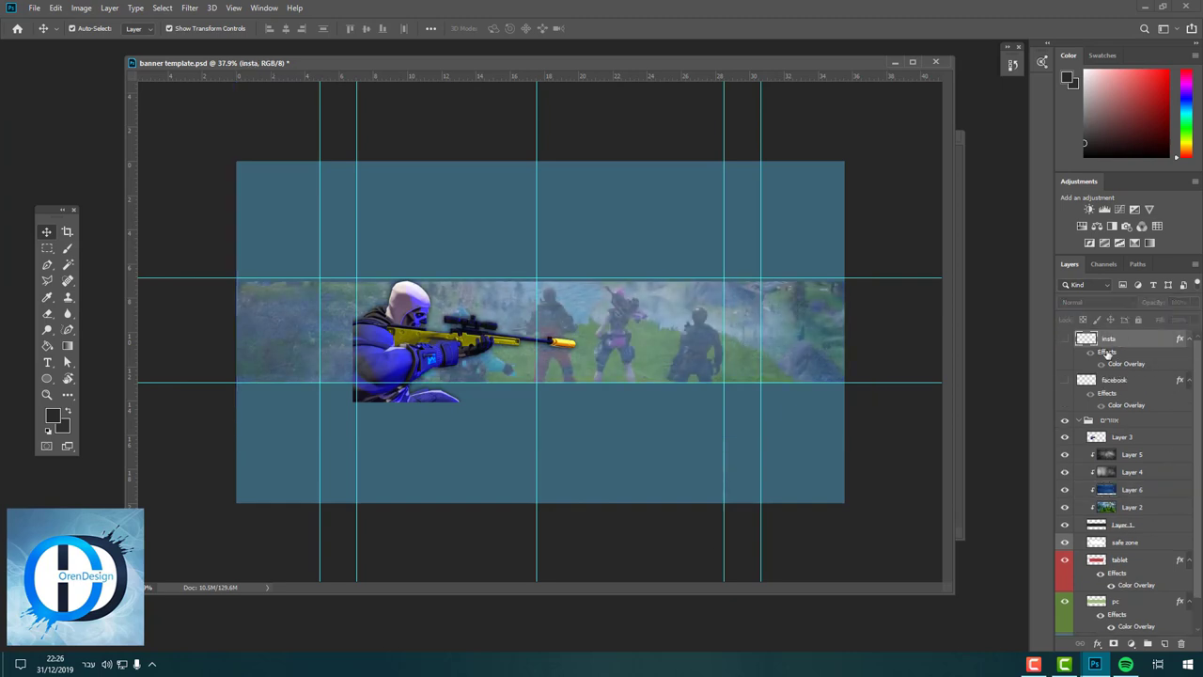
pyautogui.click(1128, 643)
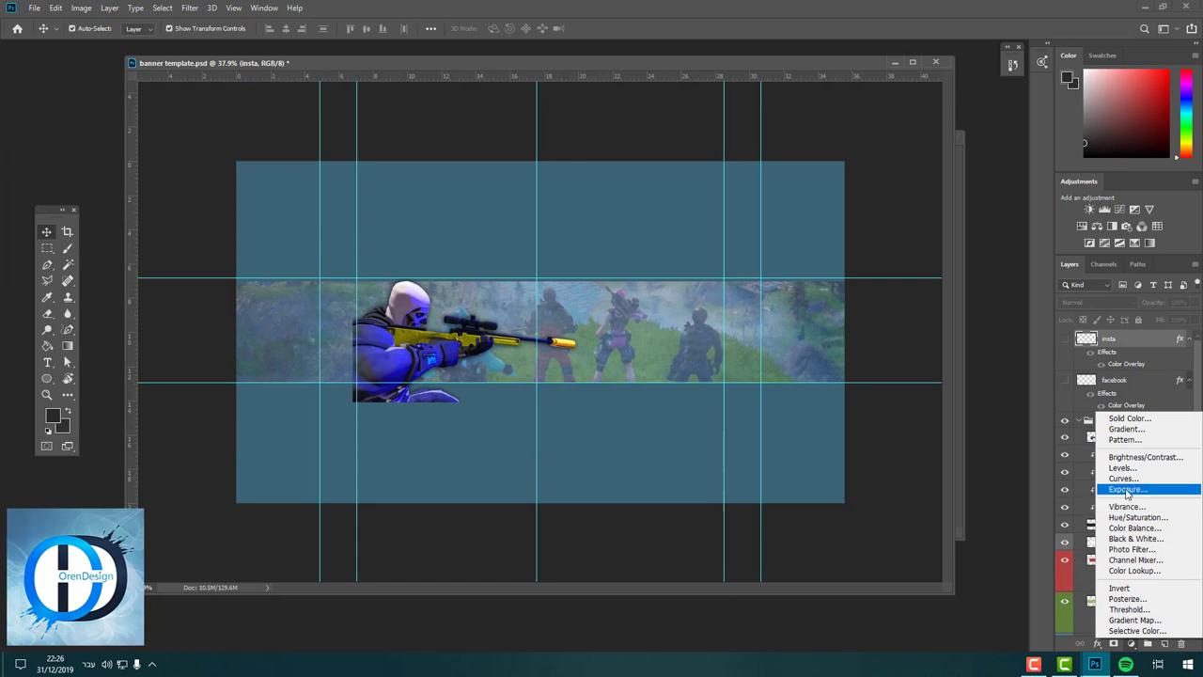
pyautogui.click(1123, 630)
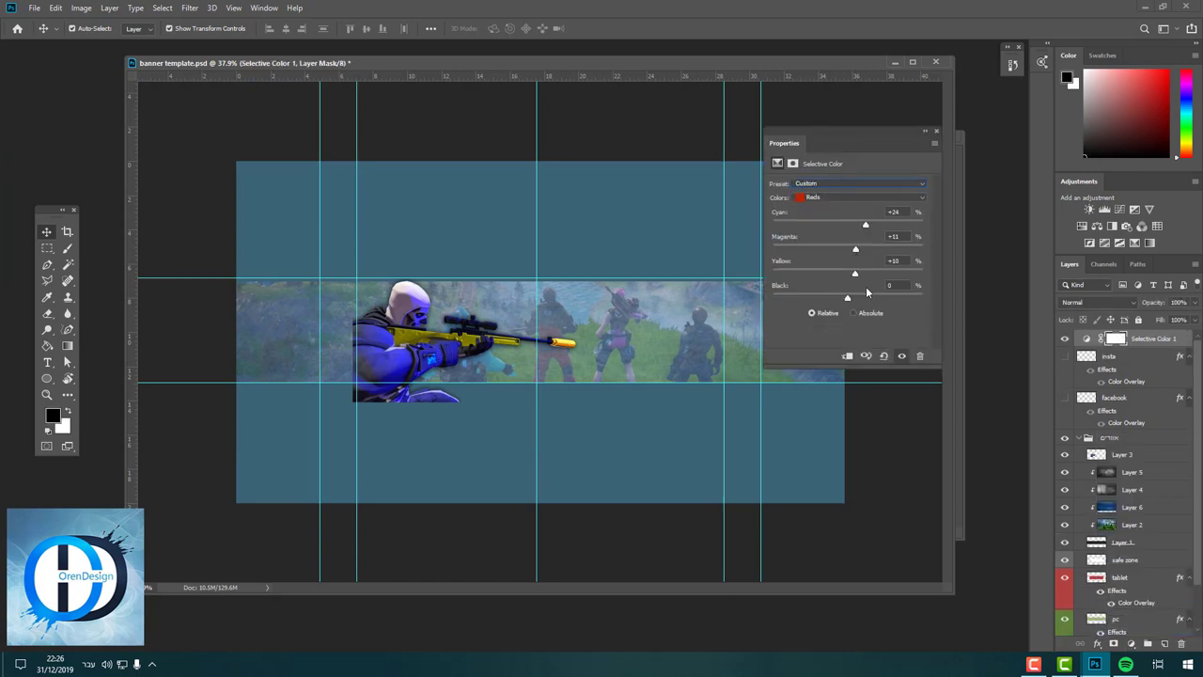
pyautogui.click(860, 198)
pyautogui.click(847, 228)
pyautogui.click(843, 198)
pyautogui.click(863, 241)
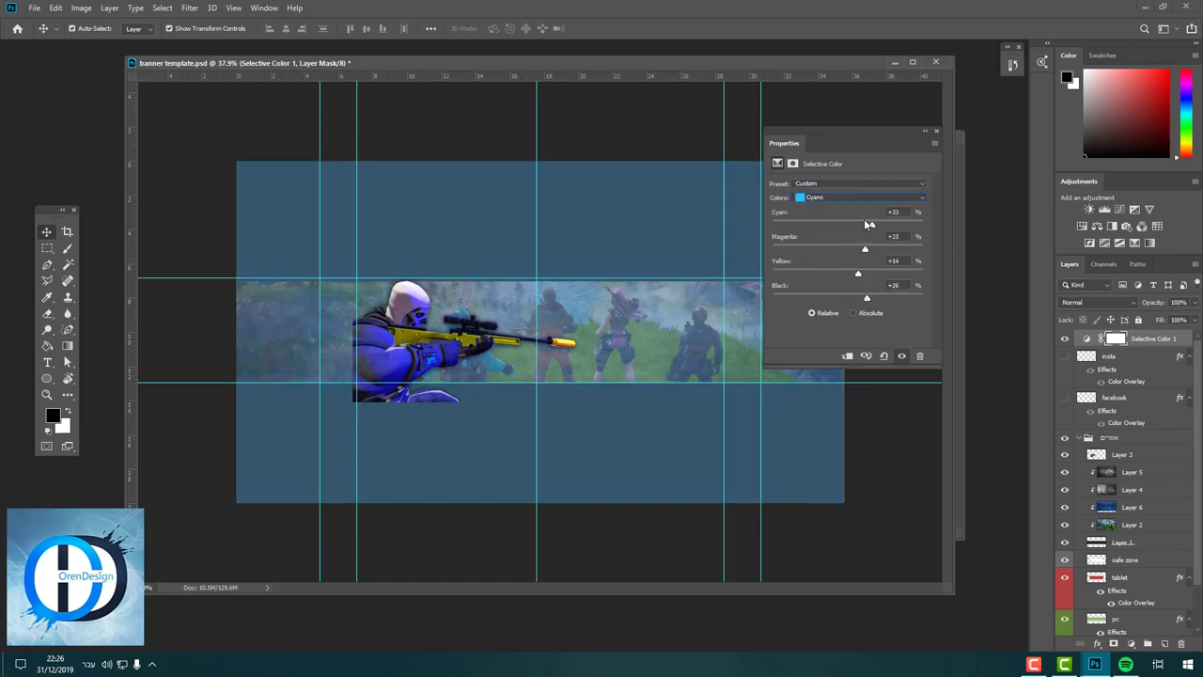
pyautogui.click(860, 197)
pyautogui.click(846, 287)
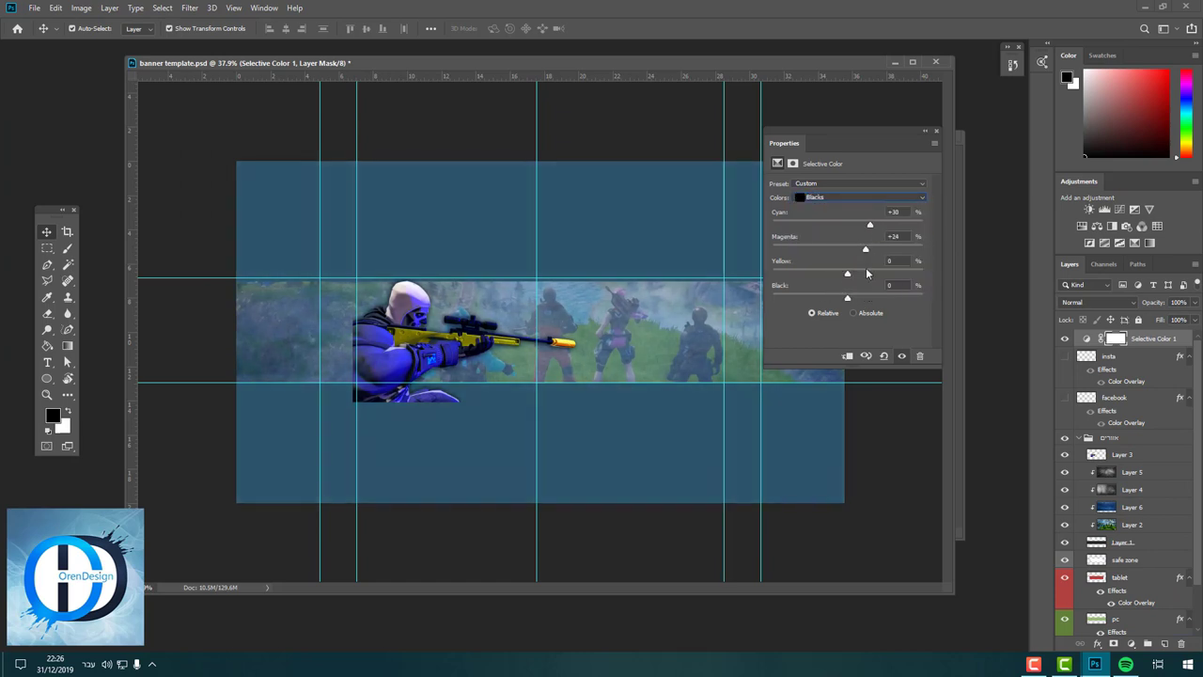
# - Set the Selective Color layer to Overlay at 67% opacity
pyautogui.click(1095, 301)
pyautogui.click(1104, 399)
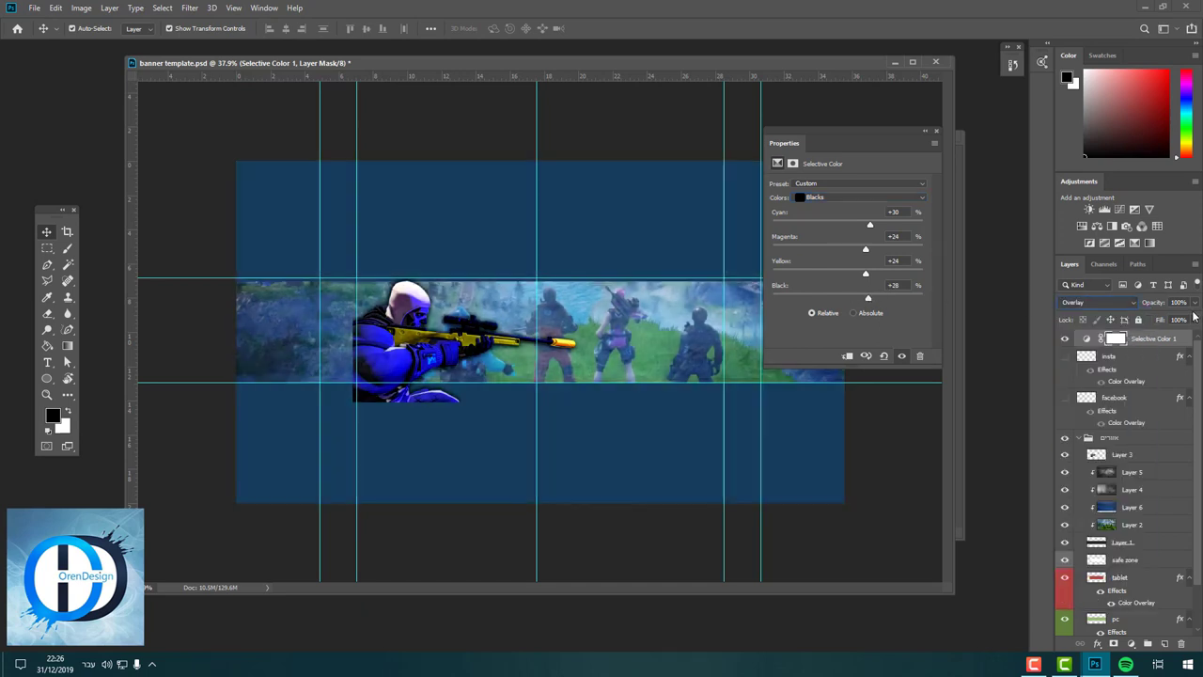
pyautogui.moveTo(1159, 321); pyautogui.dragTo(1154, 332)
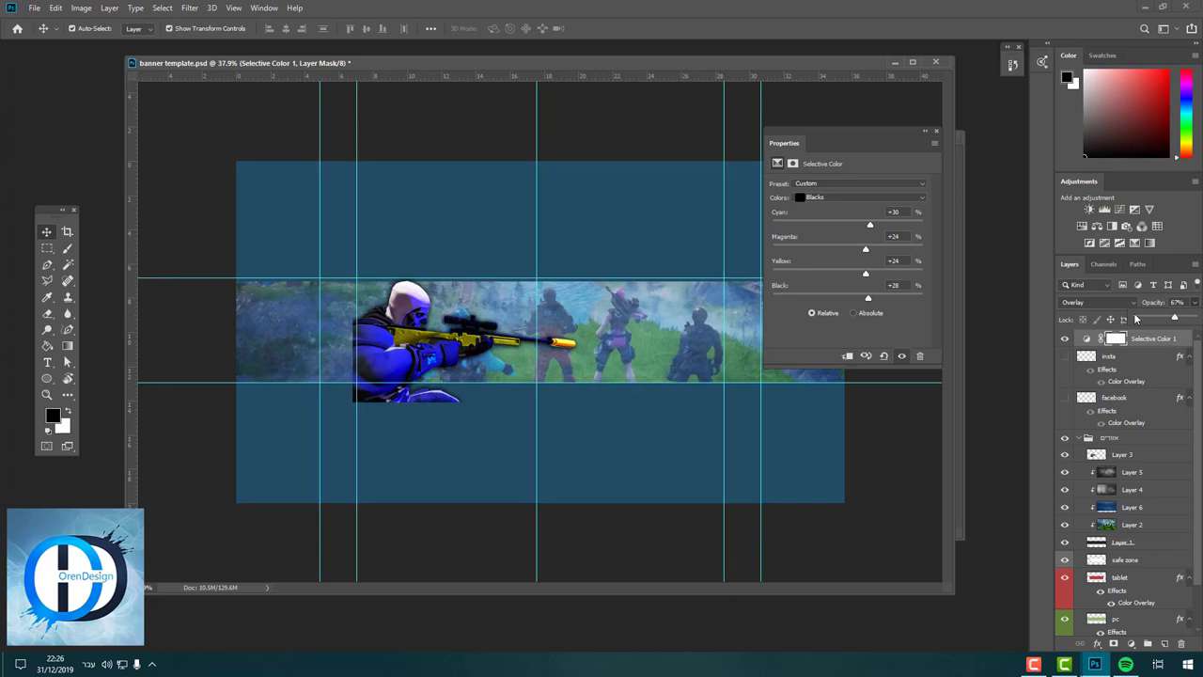
pyautogui.click(936, 132)
pyautogui.moveTo(655, 73); pyautogui.dragTo(688, 79)
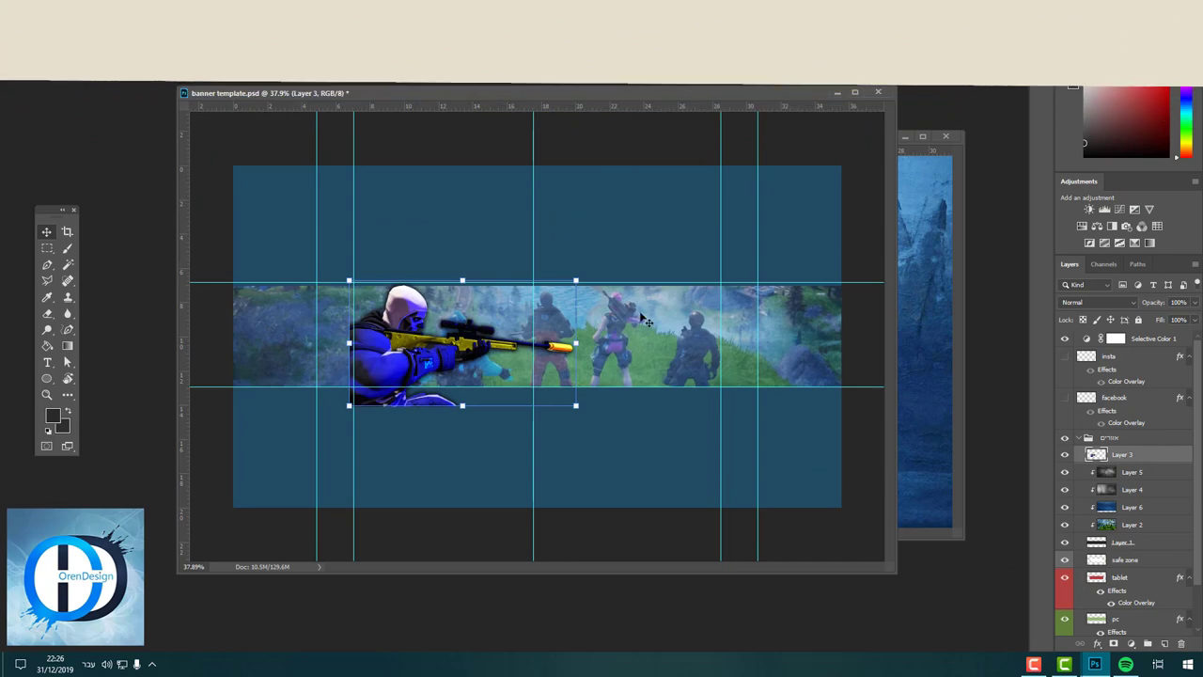
# - Mute the sniper scene with Vibrance -24 and Saturation -27
pyautogui.click(81, 8)
pyautogui.moveTo(104, 58)
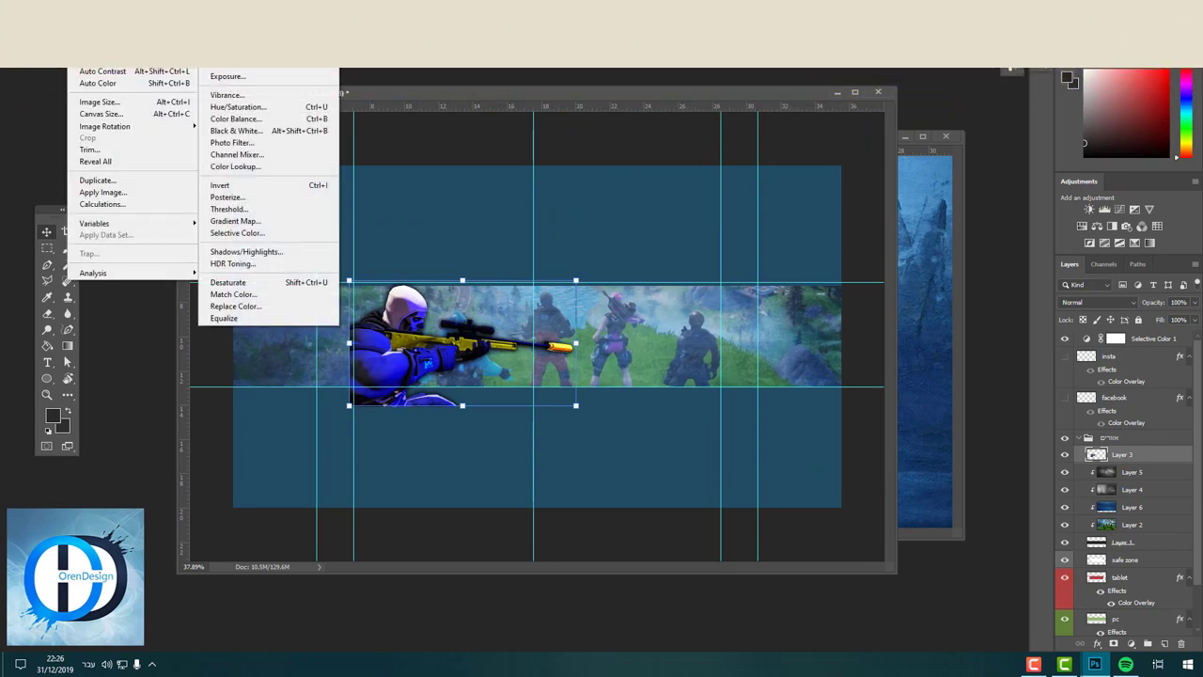
pyautogui.click(227, 95)
pyautogui.moveTo(568, 215)
pyautogui.mouseDown()
pyautogui.moveTo(540, 216)
pyautogui.moveTo(573, 252)
pyautogui.moveTo(551, 252)
pyautogui.moveTo(530, 216)
pyautogui.mouseUp()
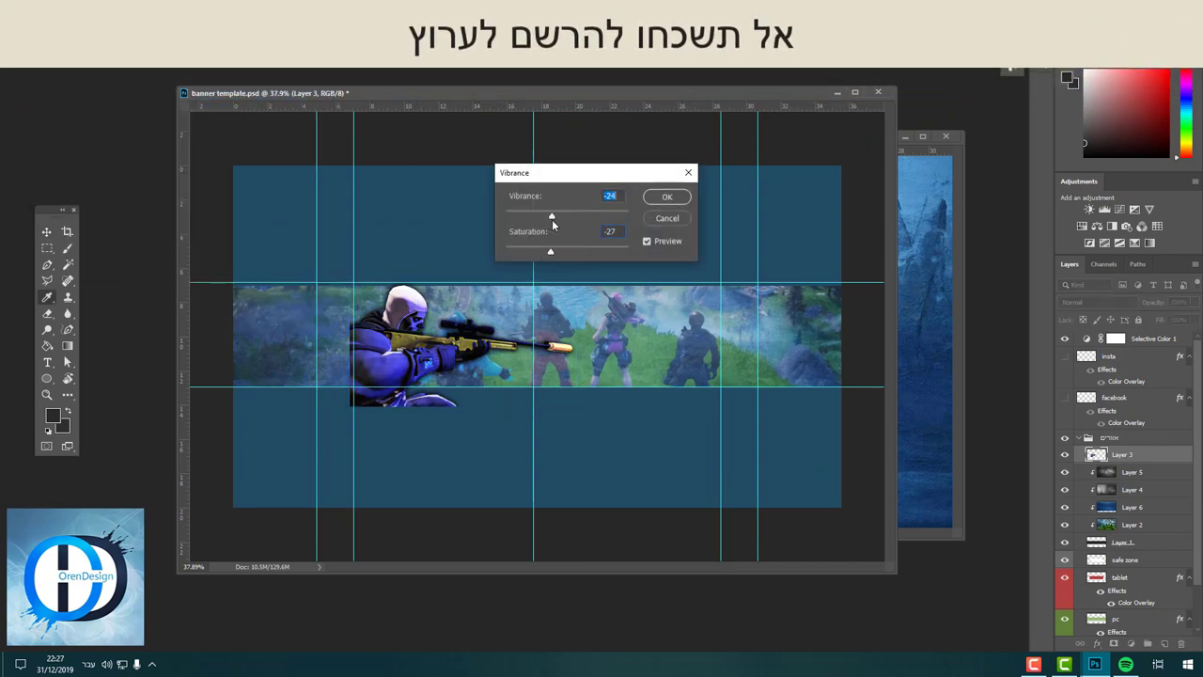
pyautogui.press('Return')
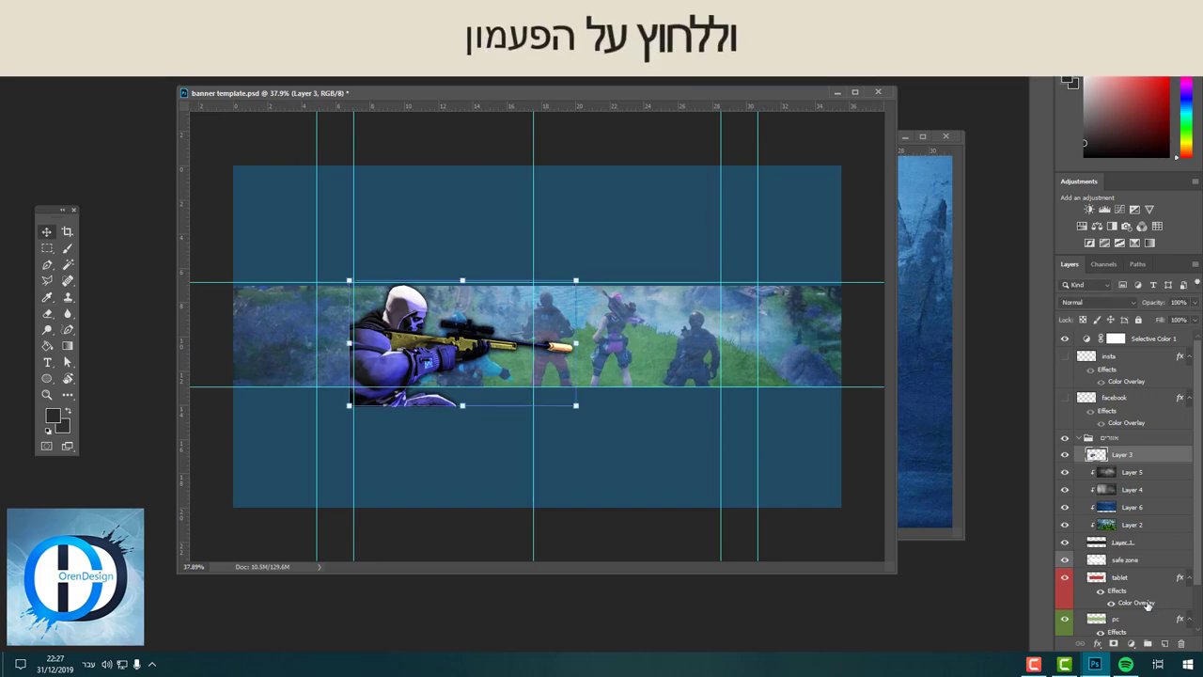
# - Add an Exposure +0.61 layer in Overlay at low opacity and fade Layer 3 to 62%
pyautogui.click(1130, 644)
pyautogui.click(1126, 494)
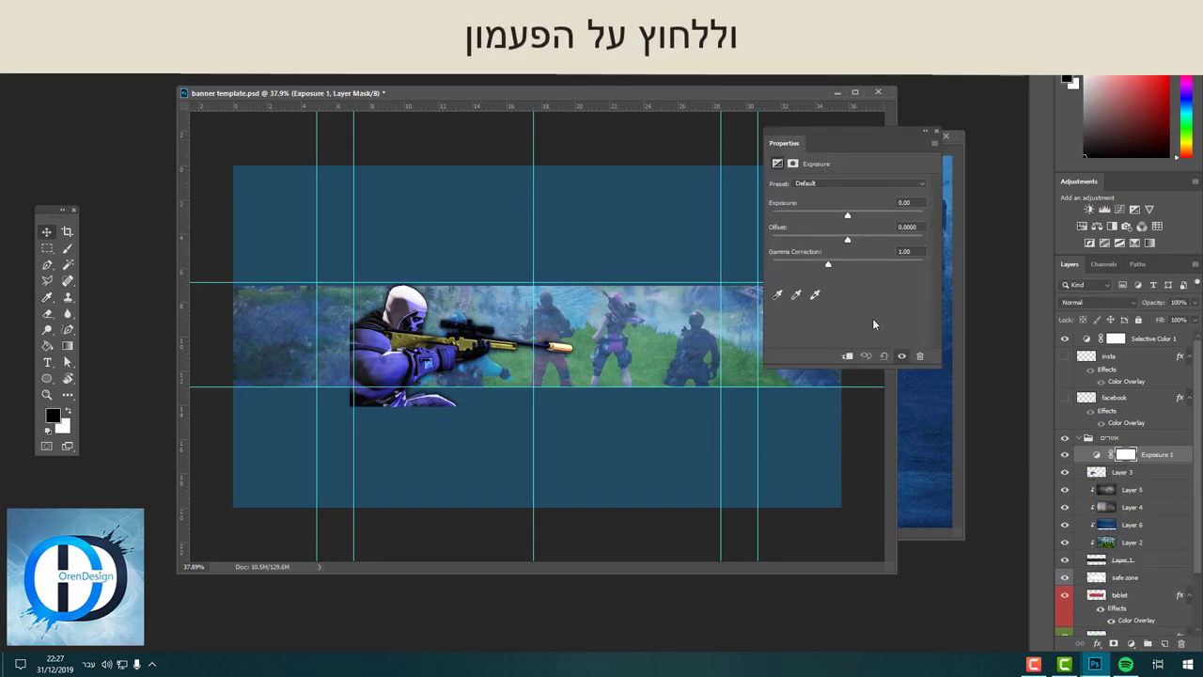
pyautogui.click(1098, 302)
pyautogui.click(1117, 438)
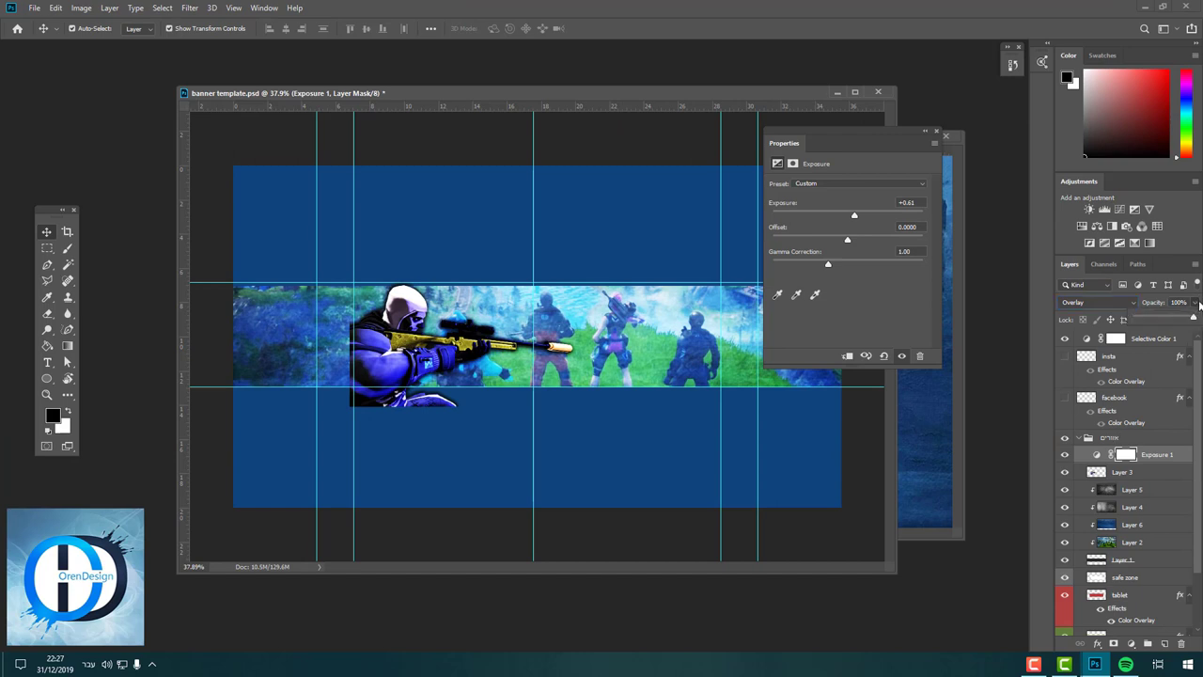
pyautogui.moveTo(1200, 303); pyautogui.dragTo(1151, 323)
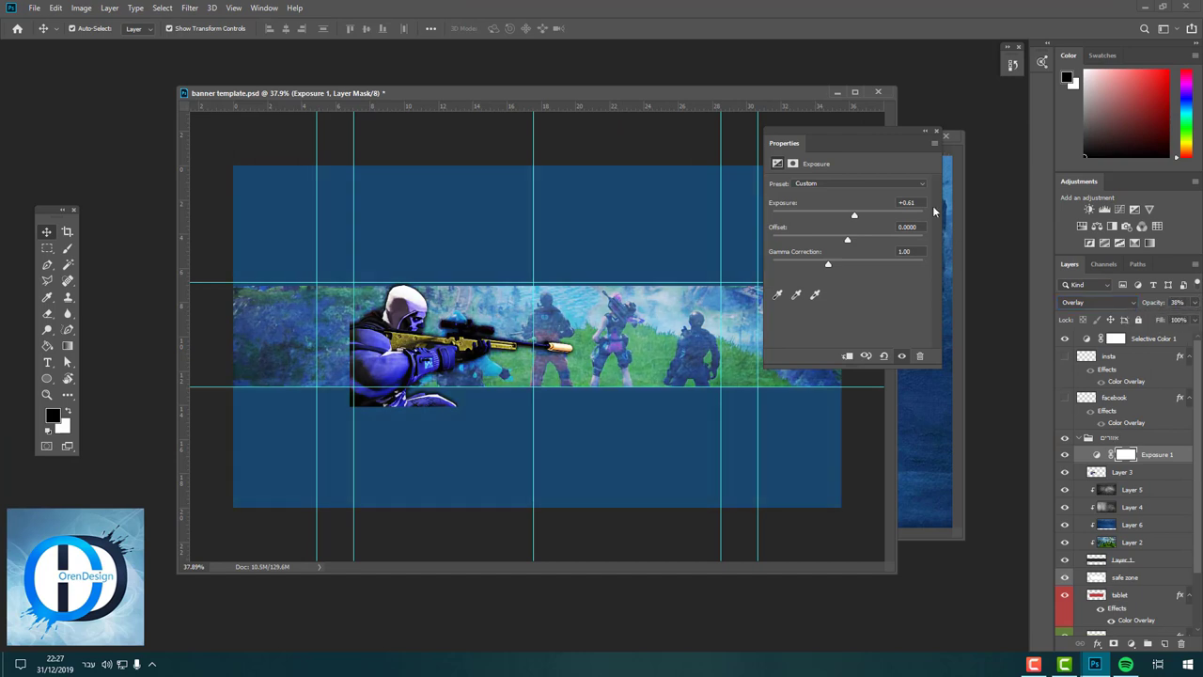
pyautogui.click(937, 131)
pyautogui.click(1122, 472)
pyautogui.moveTo(1195, 304); pyautogui.dragTo(1177, 325)
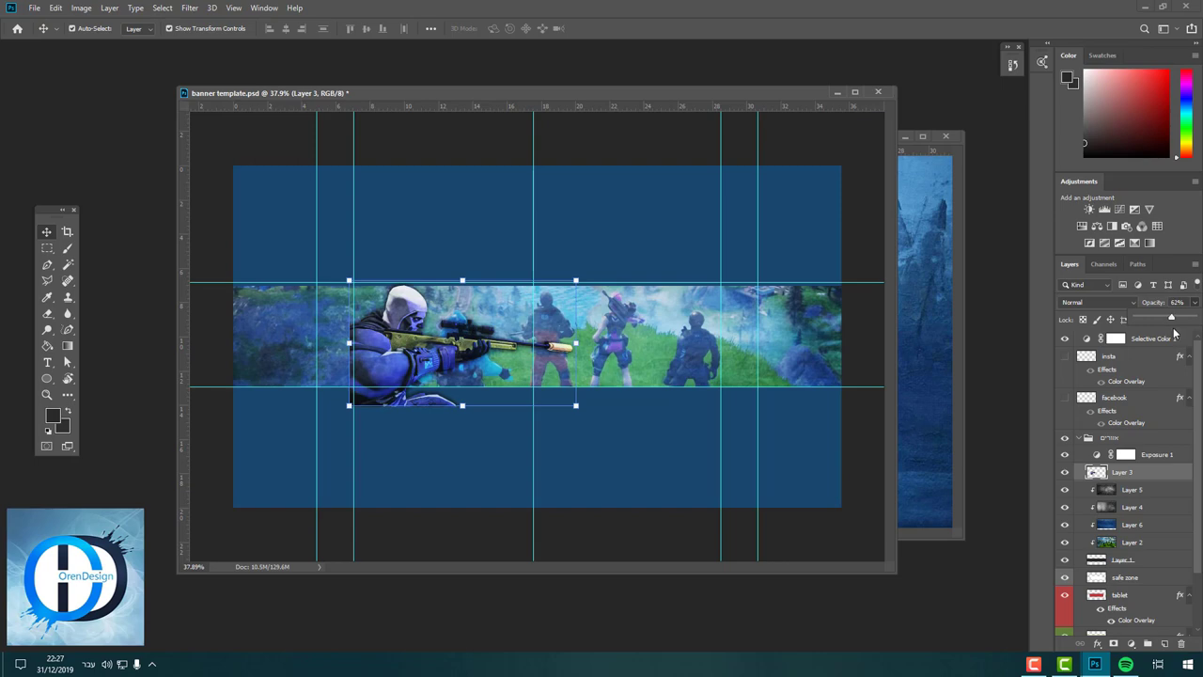
# - Add a dark grey (#292929) Solid Color fill layer at 61% opacity
pyautogui.click(1131, 644)
pyautogui.click(1104, 345)
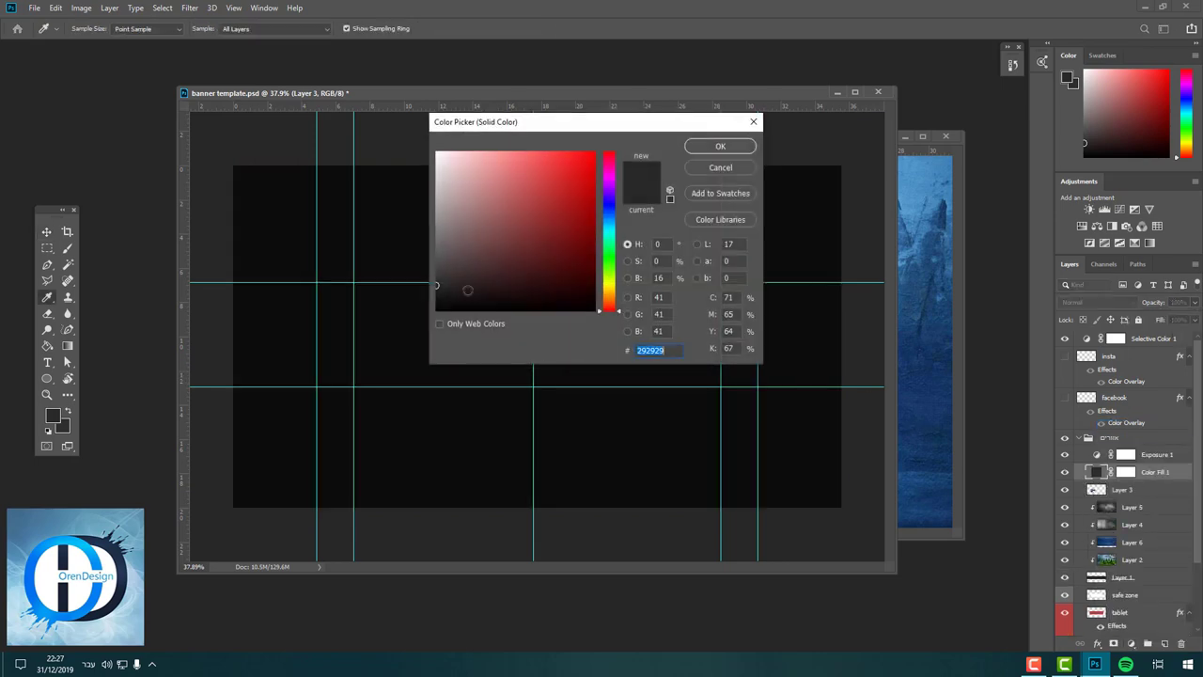
pyautogui.press('Return')
pyautogui.moveTo(1173, 324); pyautogui.dragTo(1169, 323)
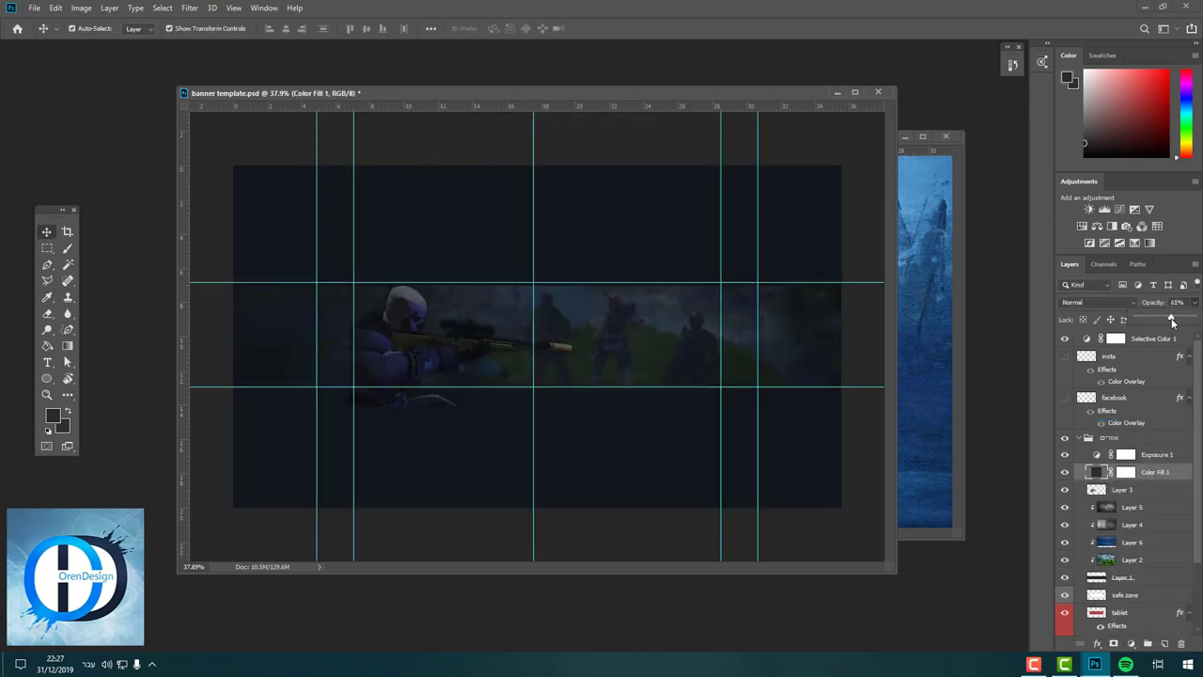
# - Brush the fill's mask to reveal the banner strip and lower the fill to 39%
pyautogui.press('s')
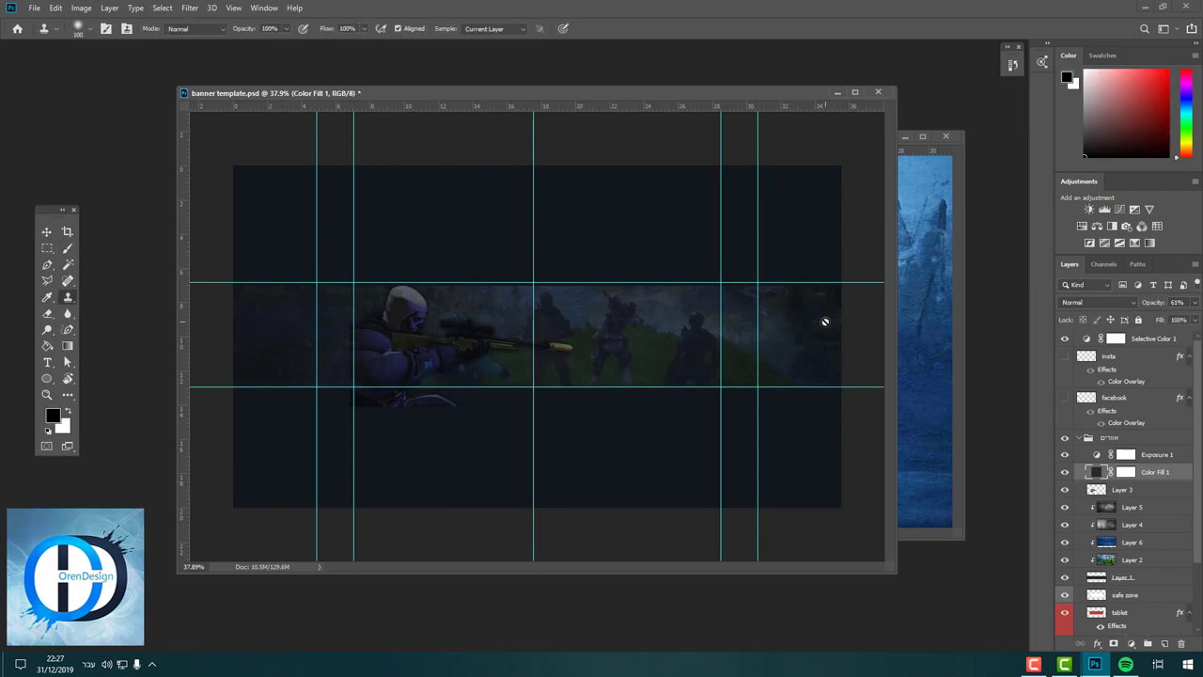
pyautogui.press('b')
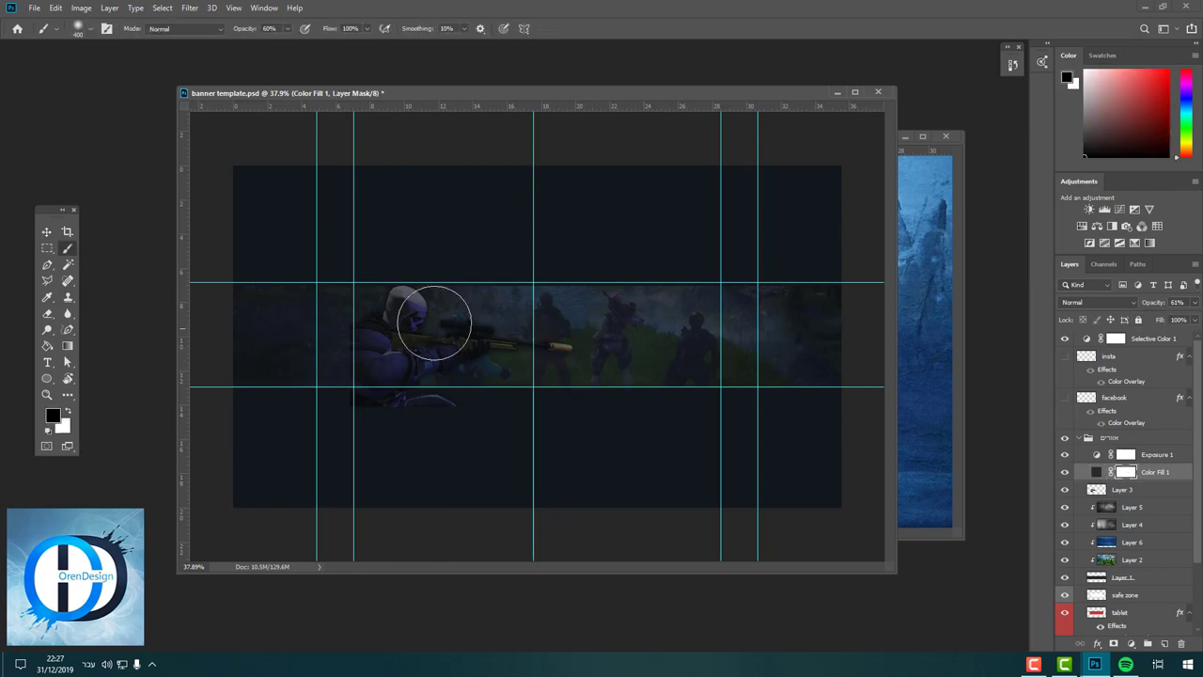
pyautogui.moveTo(418, 323)
pyautogui.mouseDown()
pyautogui.moveTo(761, 334)
pyautogui.moveTo(282, 329)
pyautogui.mouseUp()
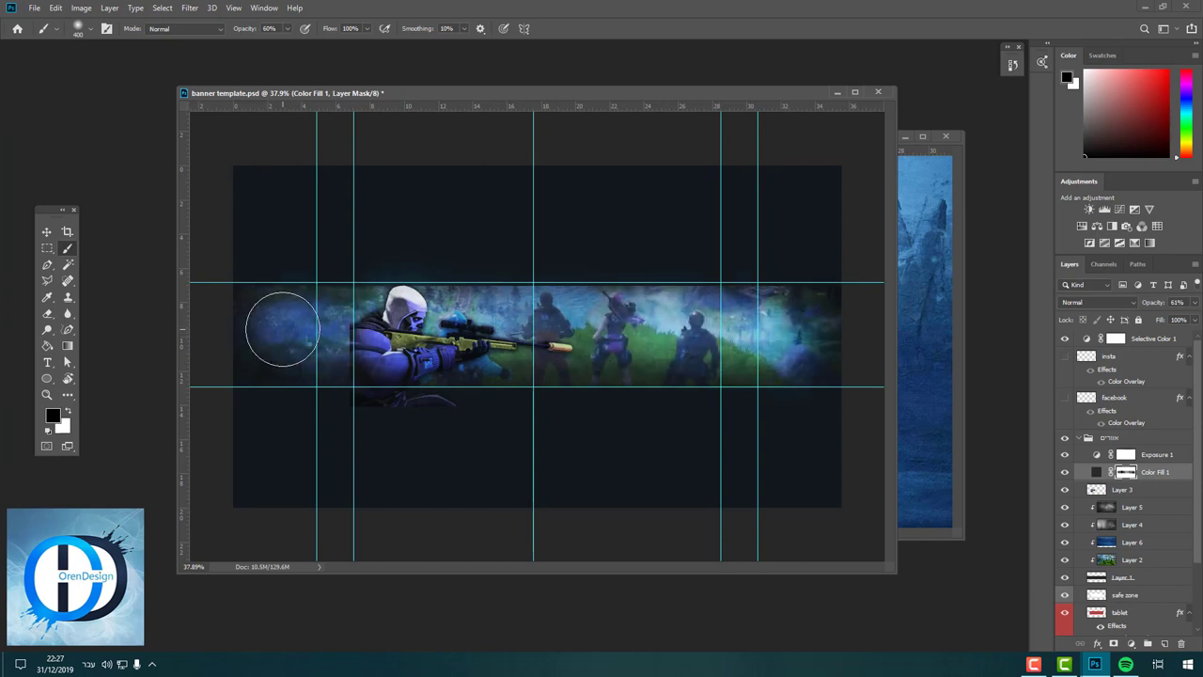
pyautogui.moveTo(1170, 317); pyautogui.dragTo(1159, 324)
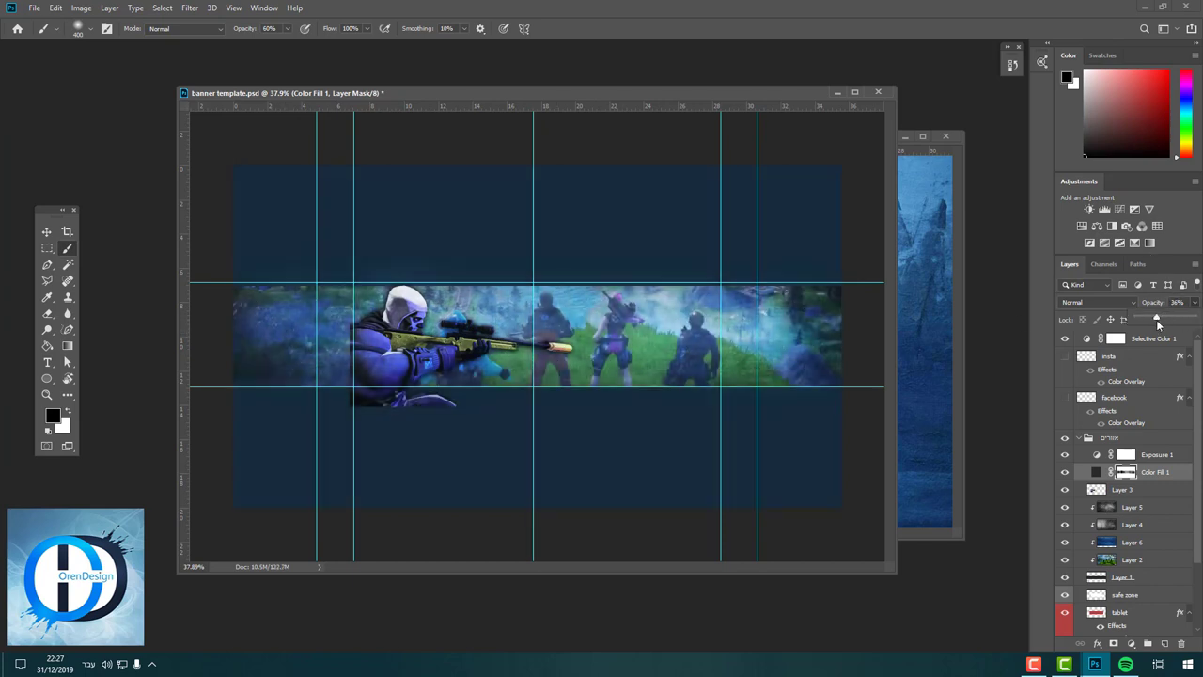
# - Make white the foreground colour and type 'Your Name' on the banner
pyautogui.press('c')
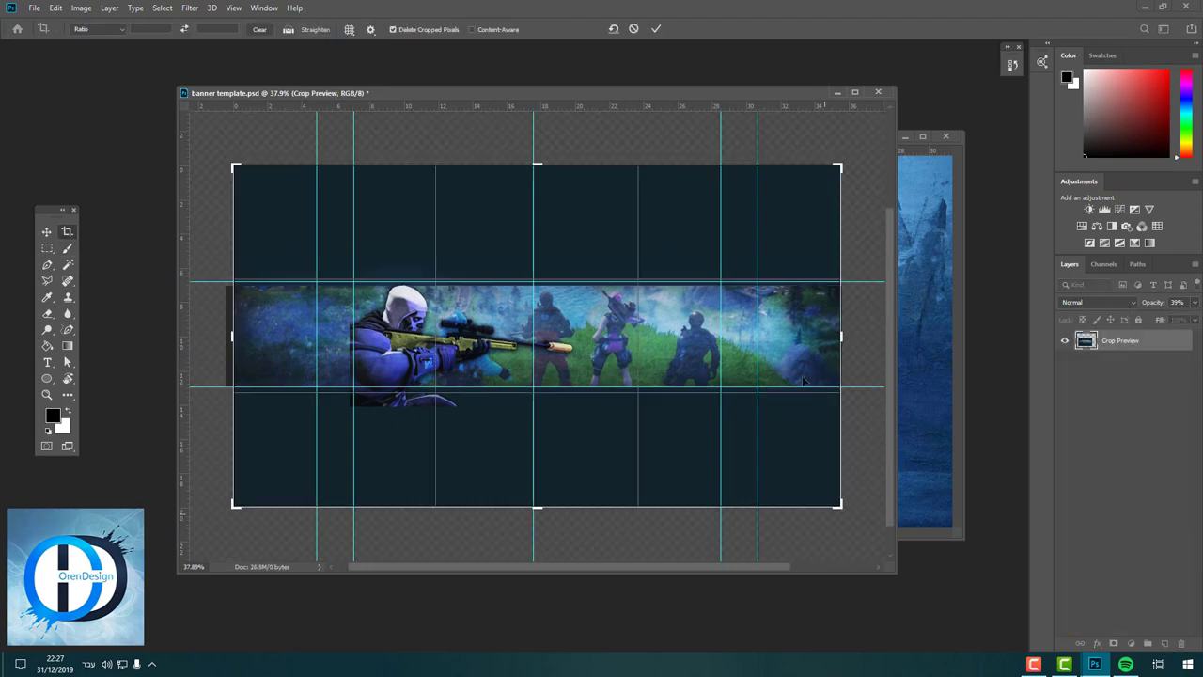
pyautogui.press('Escape')
pyautogui.click(47, 230)
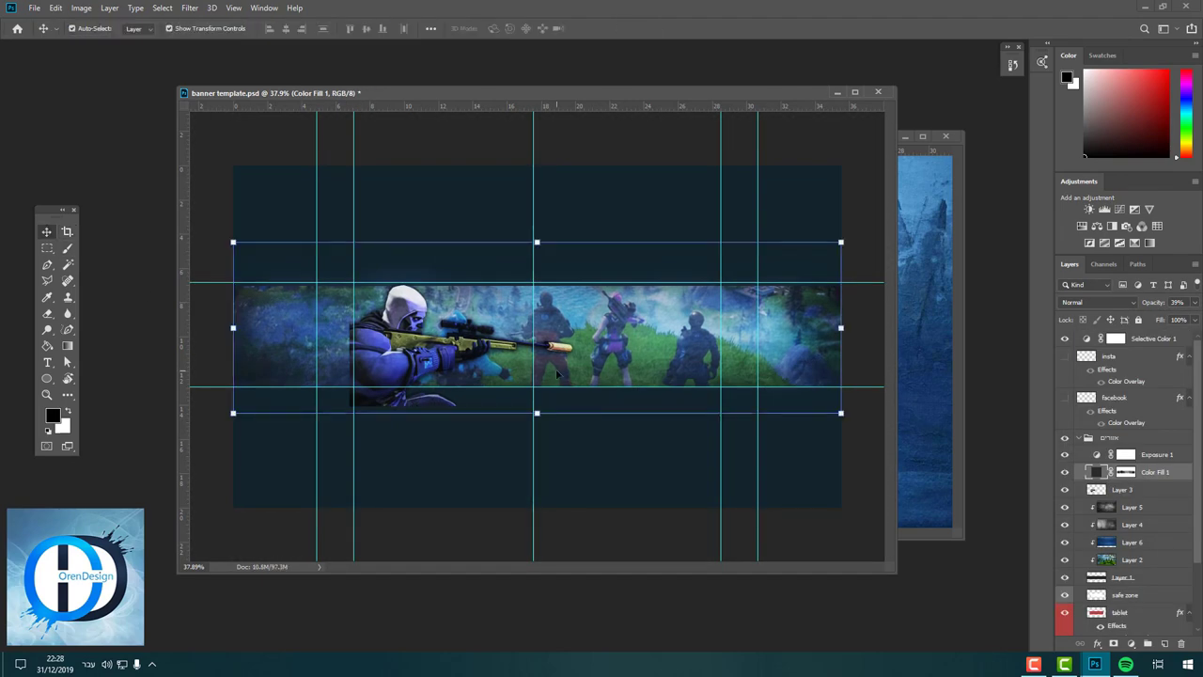
pyautogui.press('b')
pyautogui.press('x')
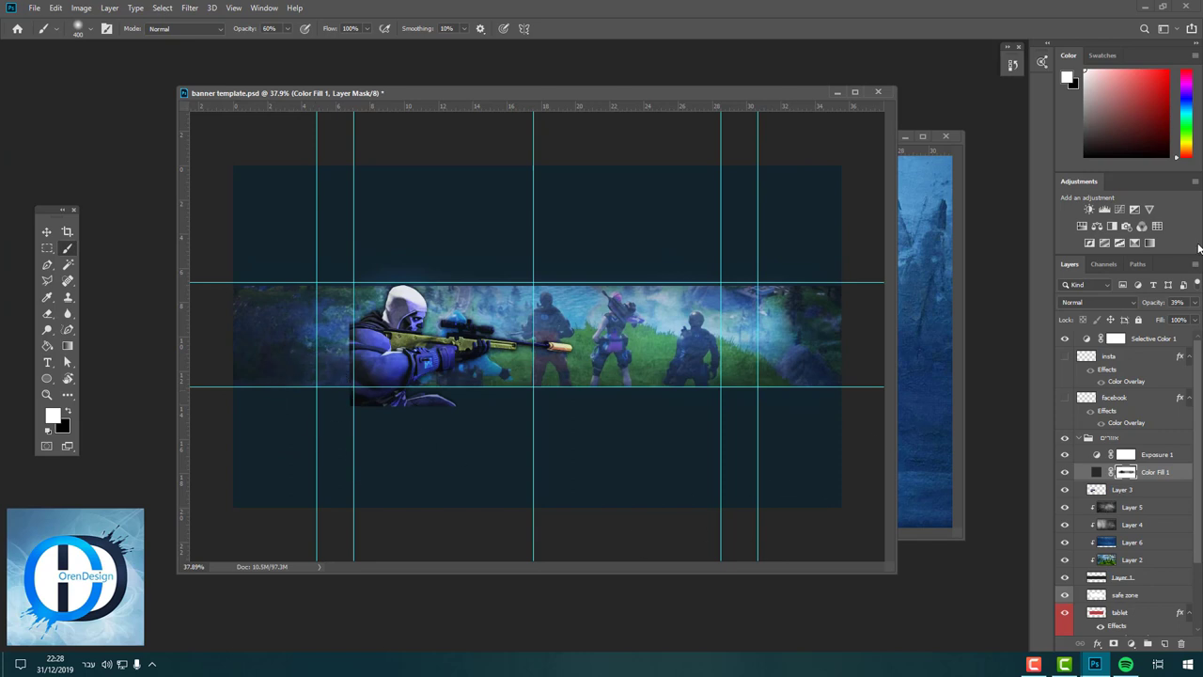
pyautogui.write('Your')
pyautogui.write(' Na')
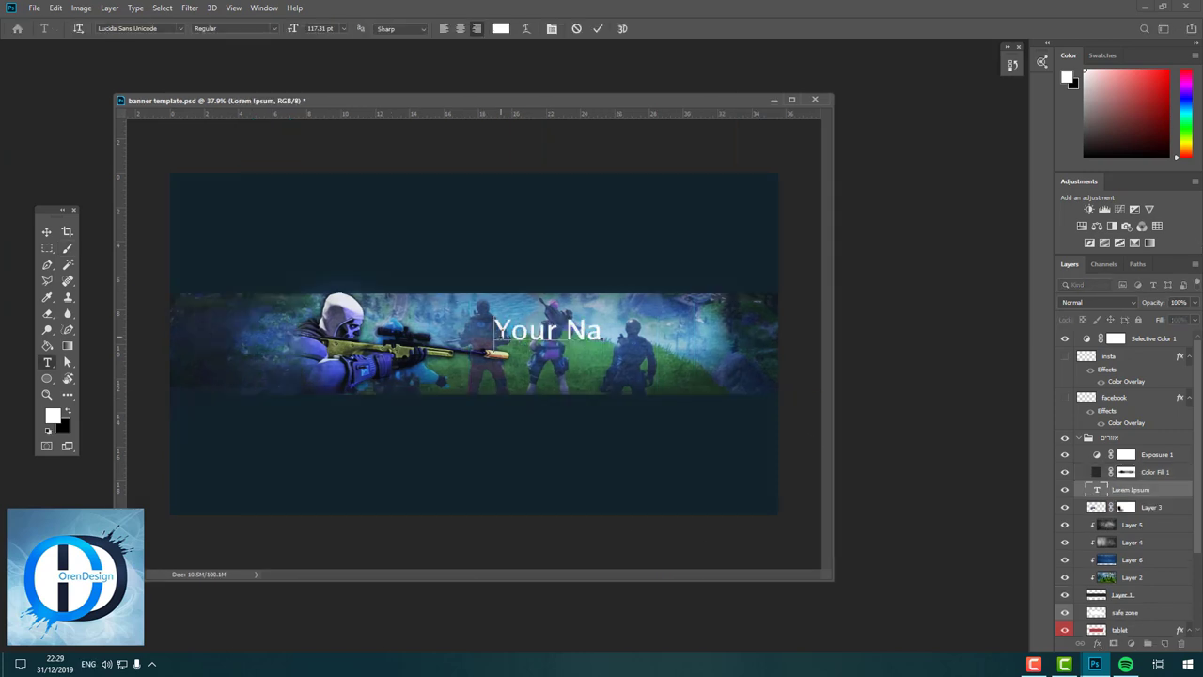
pyautogui.write('me')
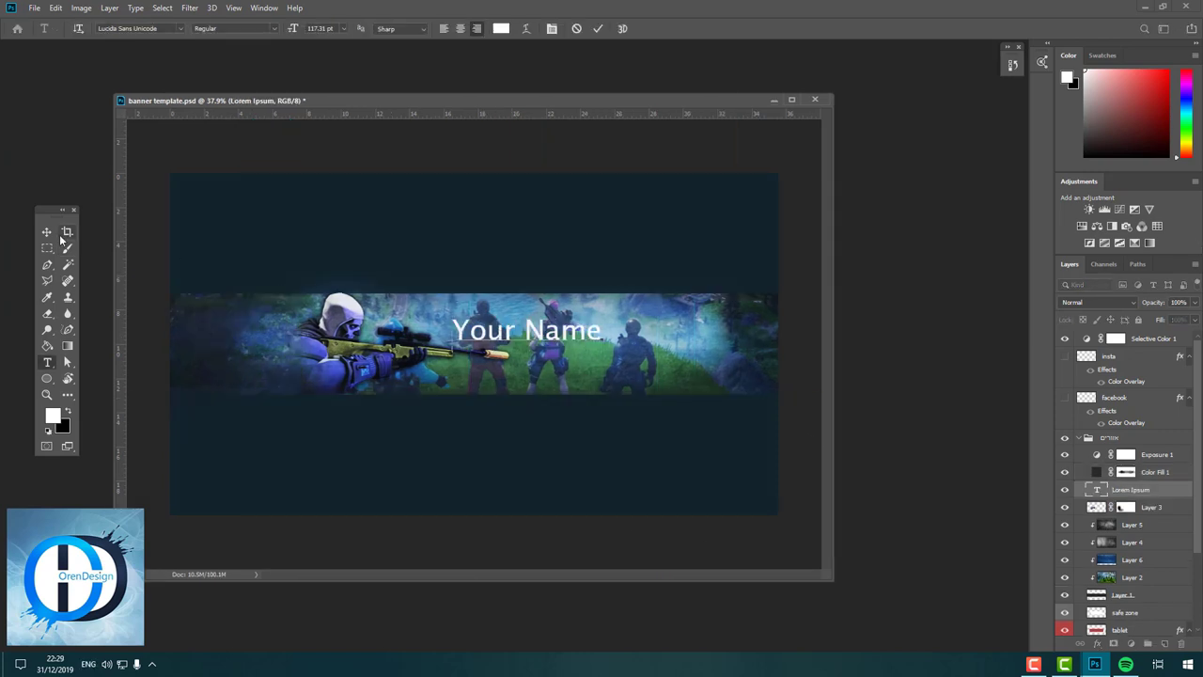
# - Scale the 'Your Name' text up to about 142% and nudge it left over the strip
pyautogui.click(46, 231)
pyautogui.hotkey('ctrl', 't')
pyautogui.moveTo(604, 315); pyautogui.dragTo(665, 299)
pyautogui.moveTo(627, 336)
pyautogui.mouseDown()
pyautogui.moveTo(588, 343)
pyautogui.moveTo(634, 302)
pyautogui.moveTo(605, 320)
pyautogui.mouseUp()
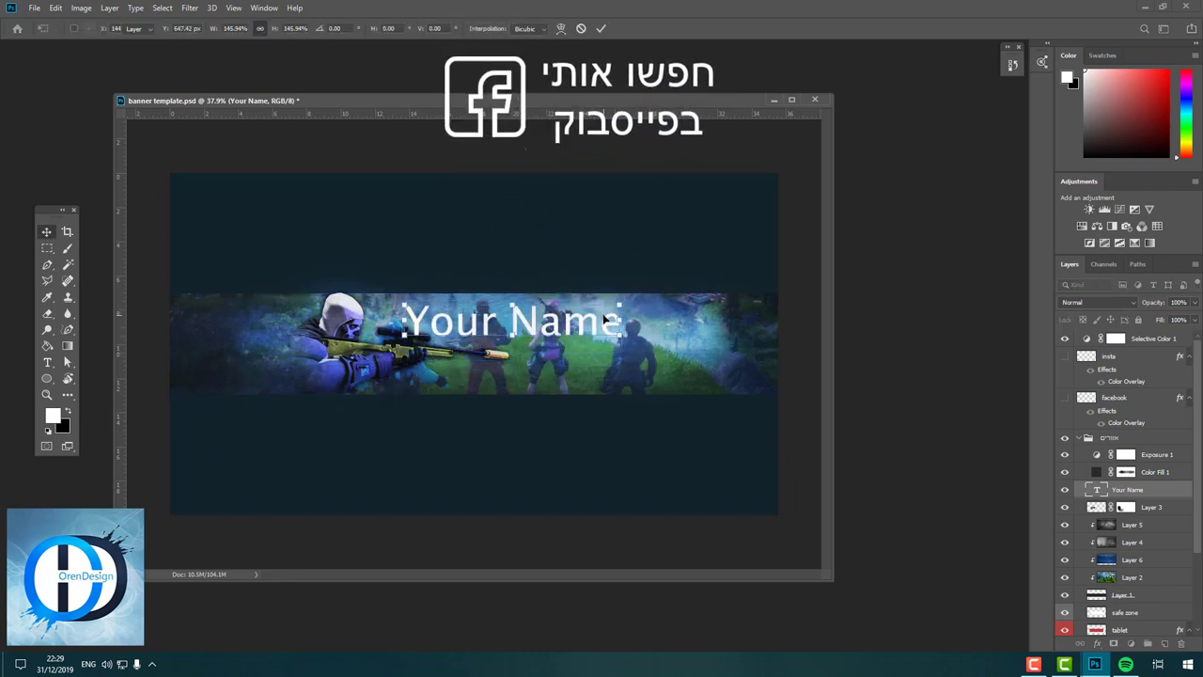
pyautogui.press('Return')
# - Give the title a Drop Shadow, a dark 13 px Stroke at ~57% opacity, and a 50% Gradient Overlay
pyautogui.click(1098, 643)
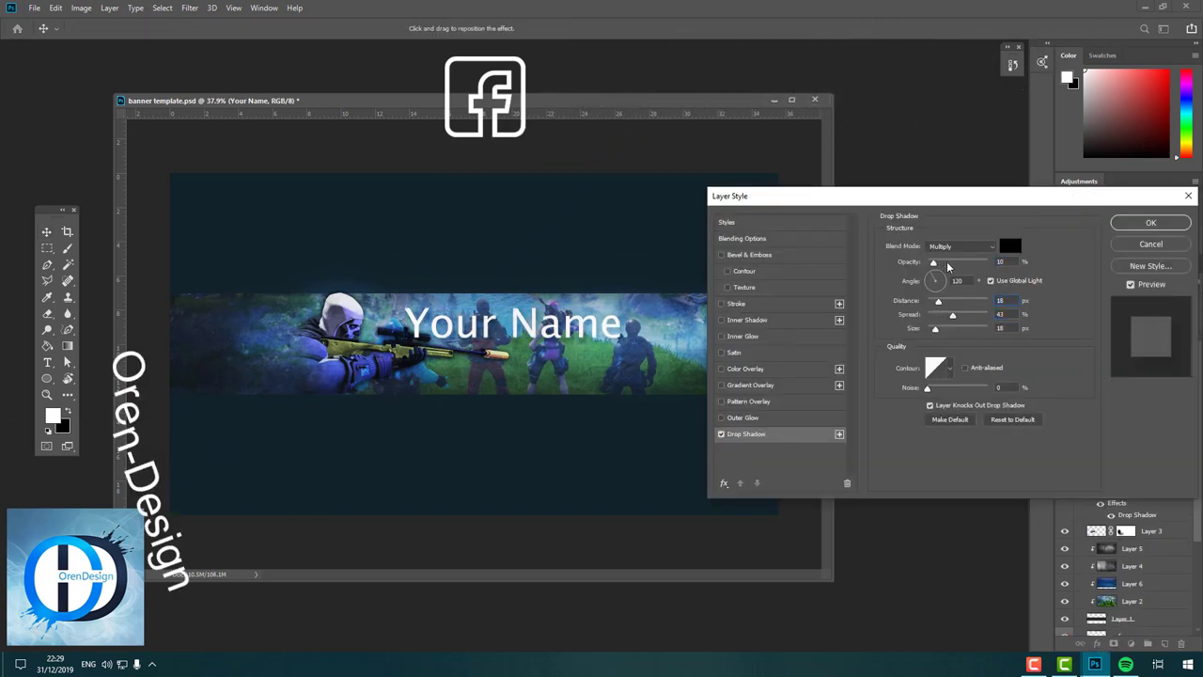
pyautogui.click(736, 304)
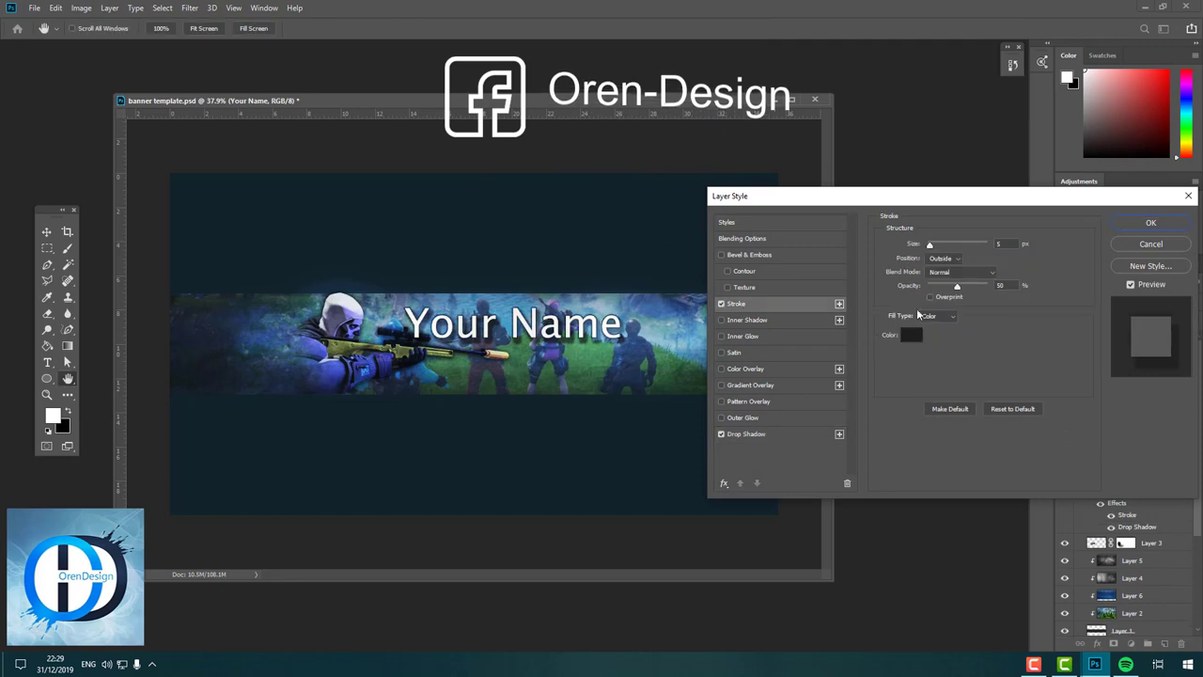
pyautogui.moveTo(929, 243); pyautogui.dragTo(934, 244)
pyautogui.click(911, 335)
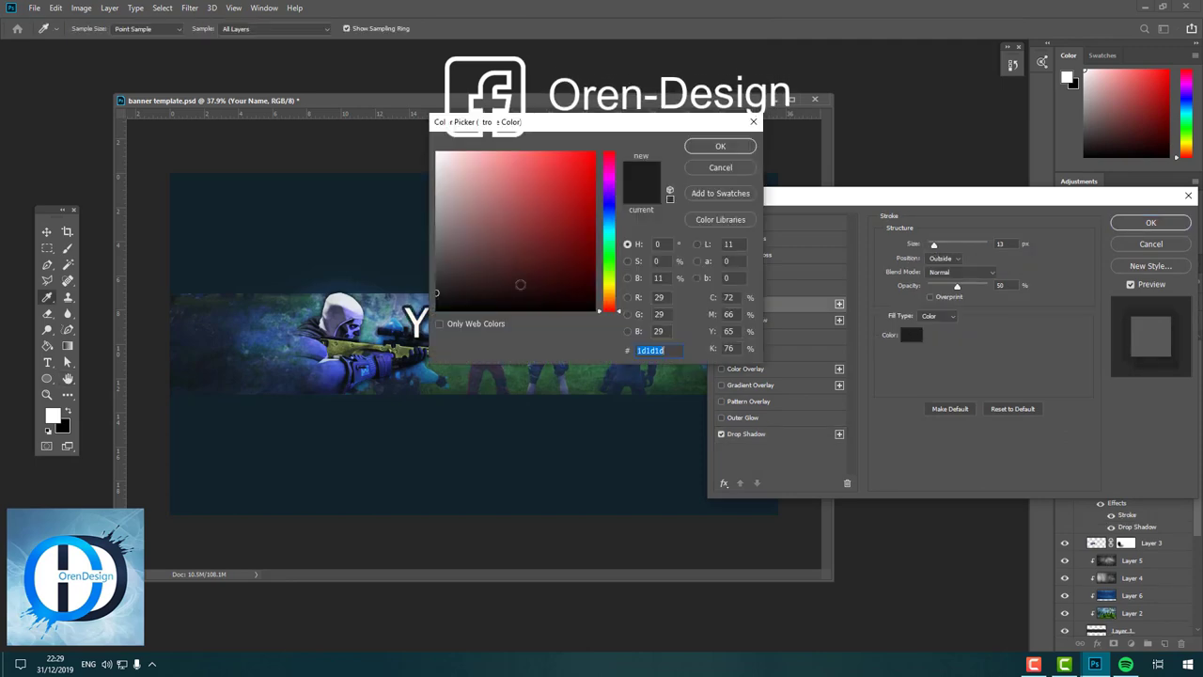
pyautogui.click(720, 146)
pyautogui.moveTo(957, 286); pyautogui.dragTo(959, 293)
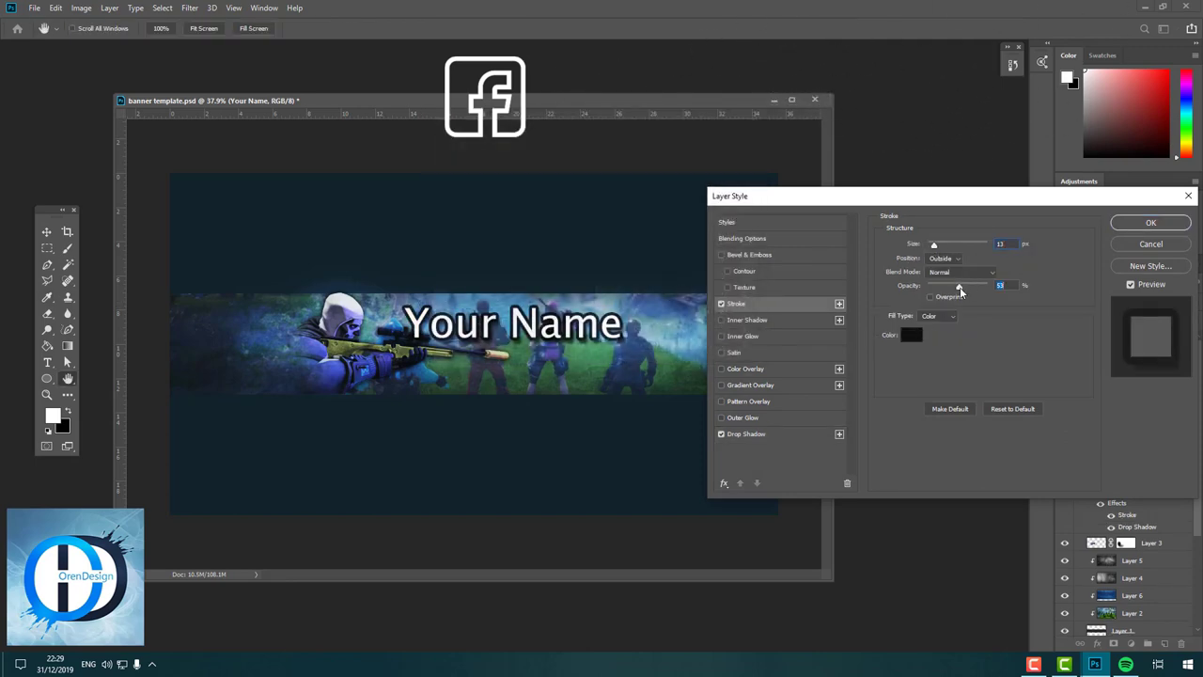
pyautogui.click(738, 386)
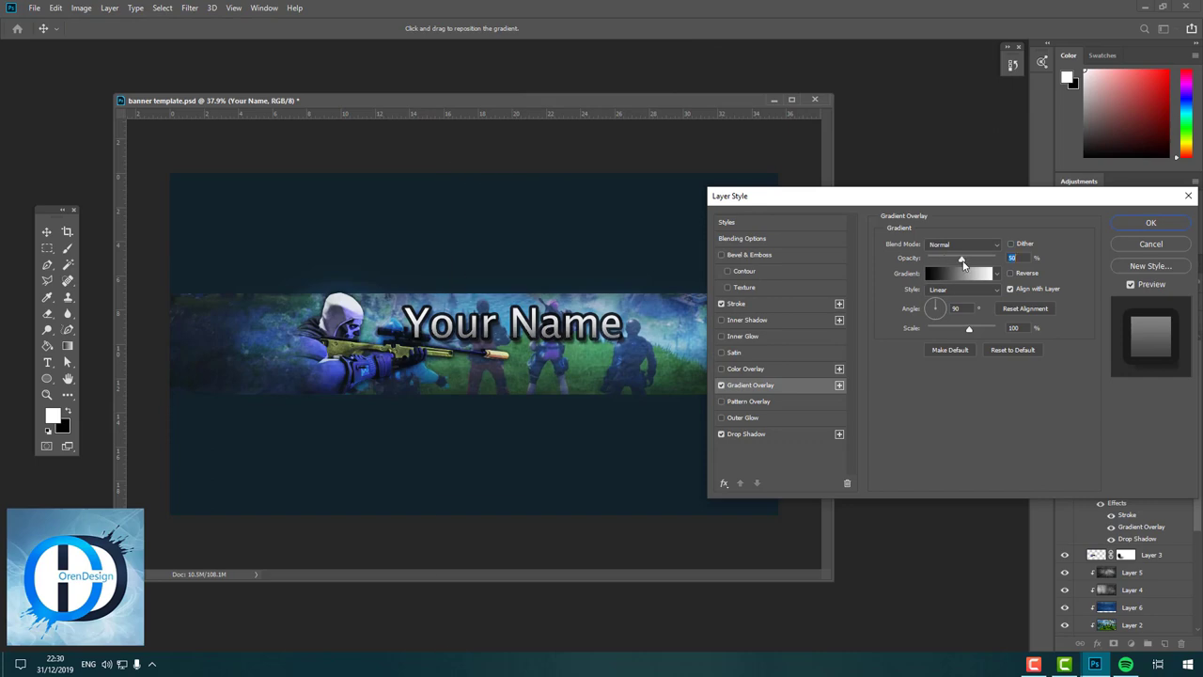
pyautogui.press('Return')
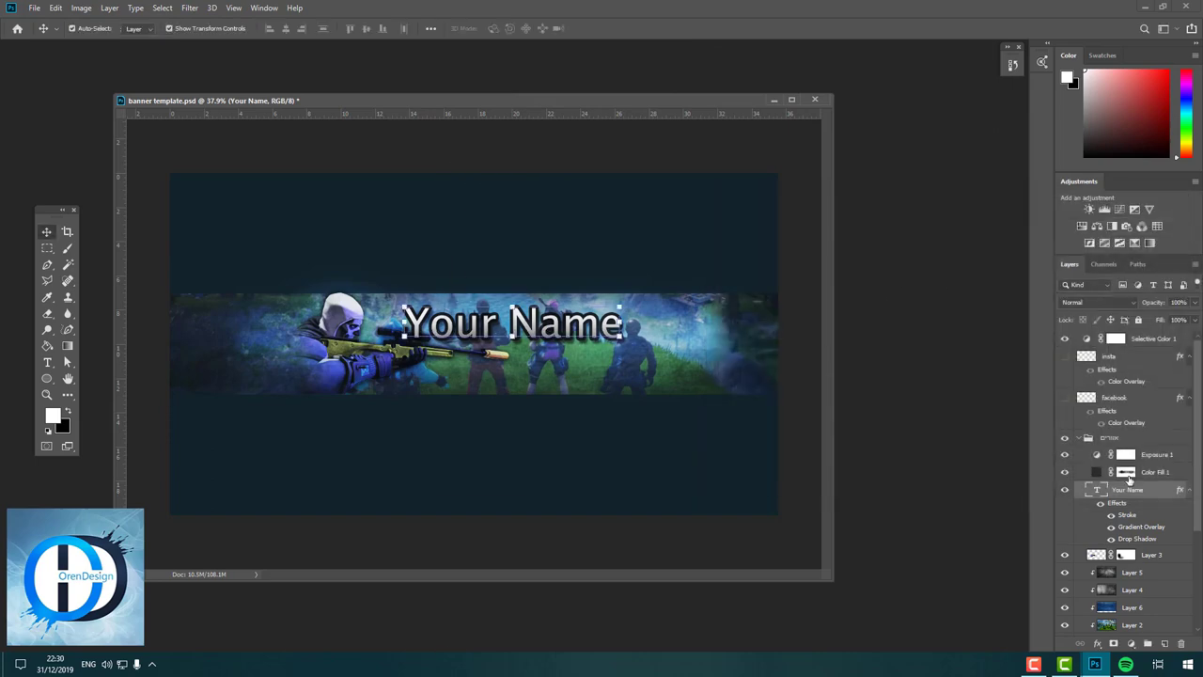
# - Duplicate the 'Your Name' layer, shrink the copy, and turn off its Gradient Overlay
pyautogui.rightClick(1127, 480)
pyautogui.click(1034, 142)
pyautogui.press('Return')
pyautogui.hotkey('ctrl', 't')
pyautogui.moveTo(622, 303)
pyautogui.mouseDown()
pyautogui.moveTo(559, 318)
pyautogui.moveTo(632, 344)
pyautogui.mouseUp()
pyautogui.press('Return')
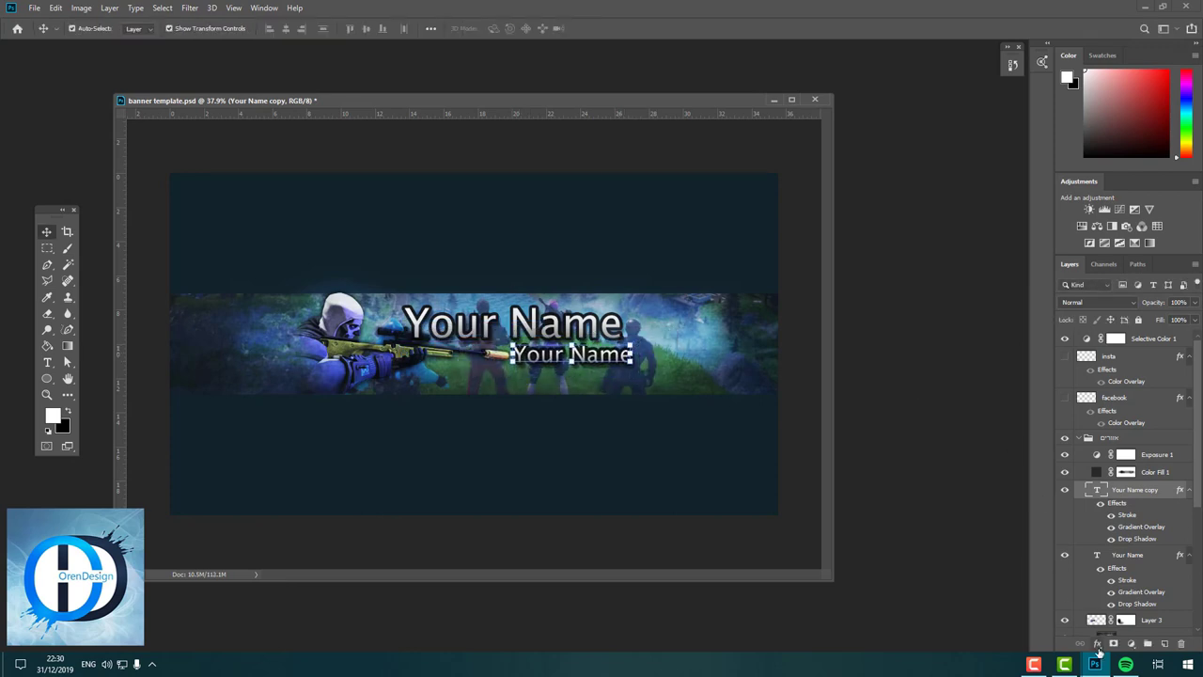
pyautogui.click(1097, 644)
pyautogui.click(1124, 609)
pyautogui.click(730, 385)
pyautogui.press('Return')
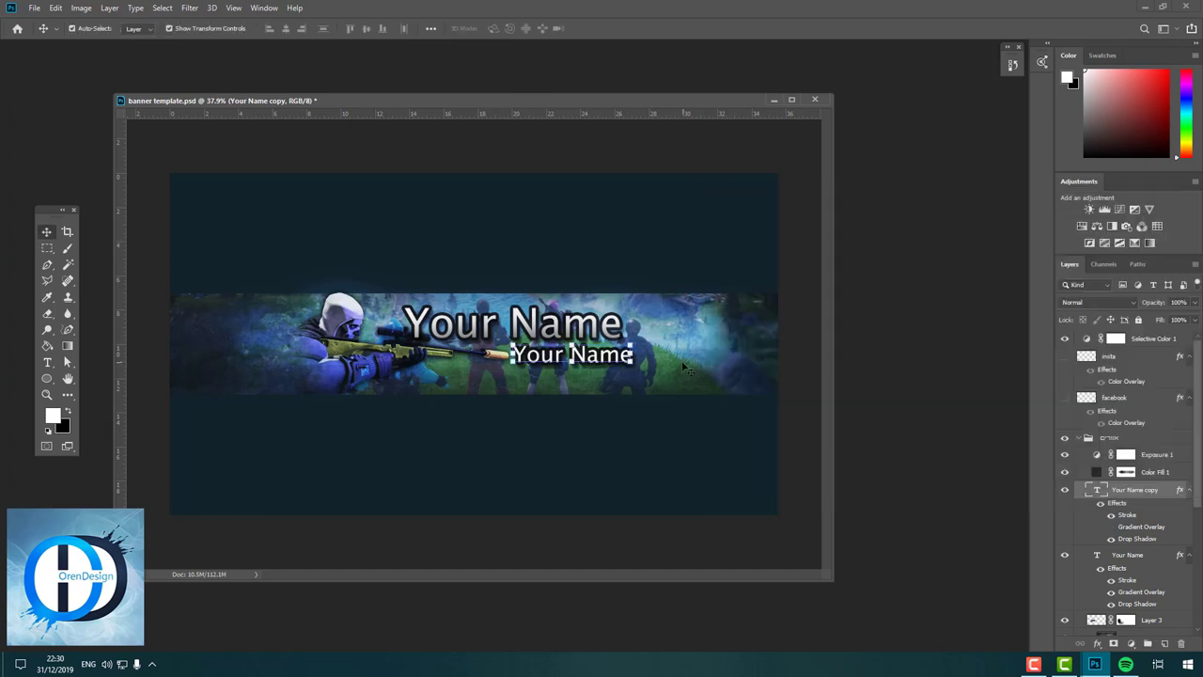
# - Retype the copy as 'Your Slogan' and nudge it slightly right under the title
pyautogui.press('t')
pyautogui.moveTo(634, 354); pyautogui.dragTo(570, 354)
pyautogui.write('Slo')
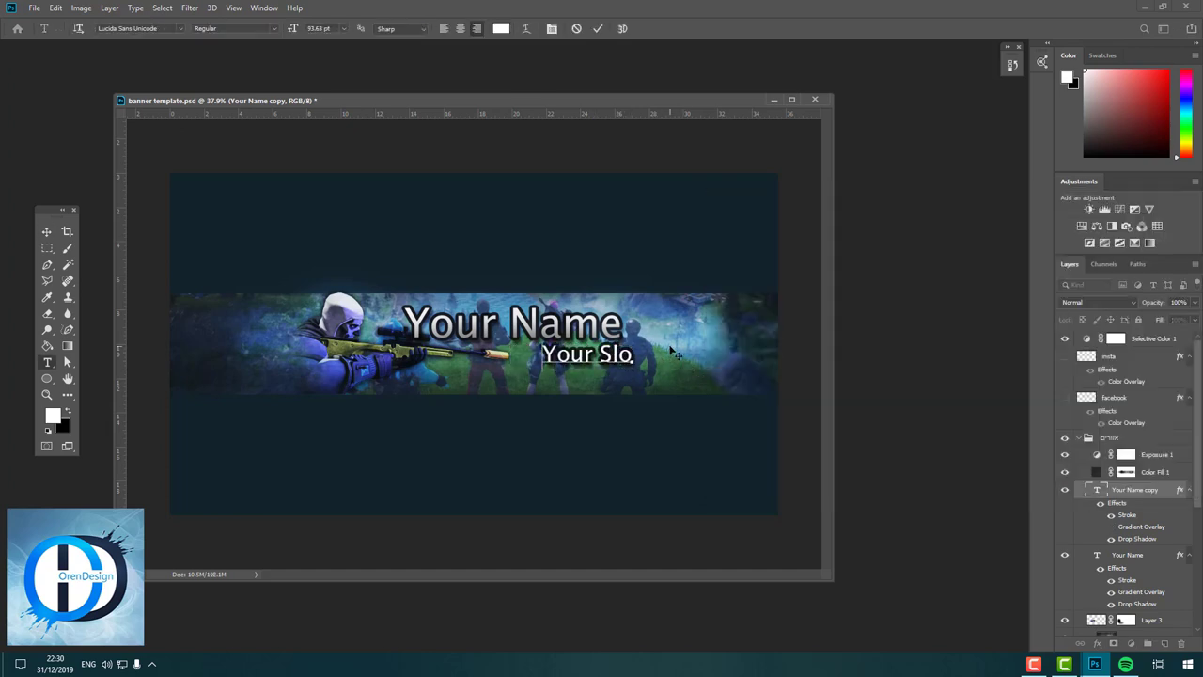
pyautogui.write('gan')
pyautogui.hotkey('ctrl', 'Return')
pyautogui.press('v')
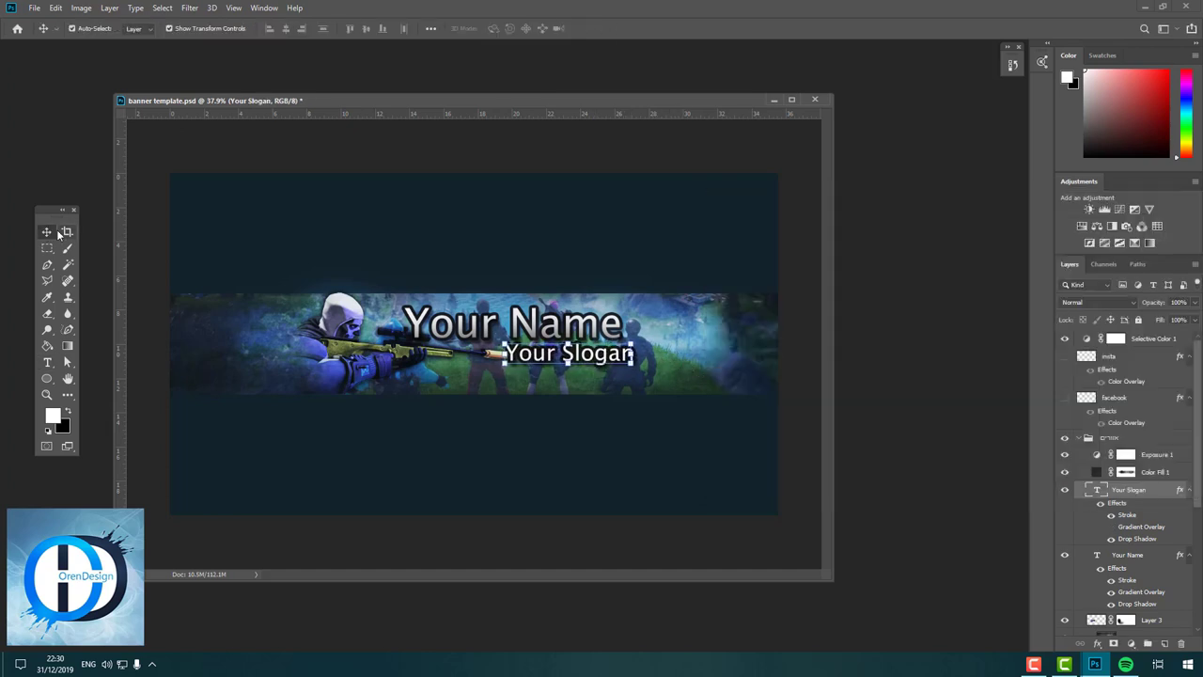
pyautogui.moveTo(652, 349); pyautogui.dragTo(663, 349)
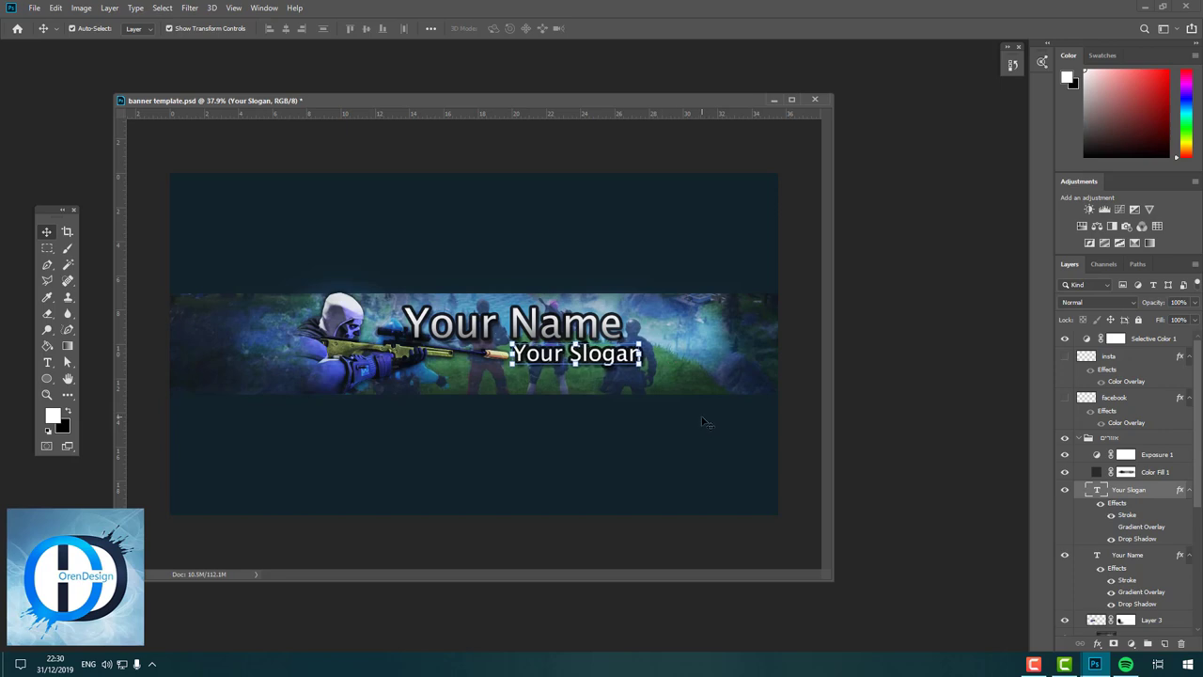
pyautogui.click(646, 361)
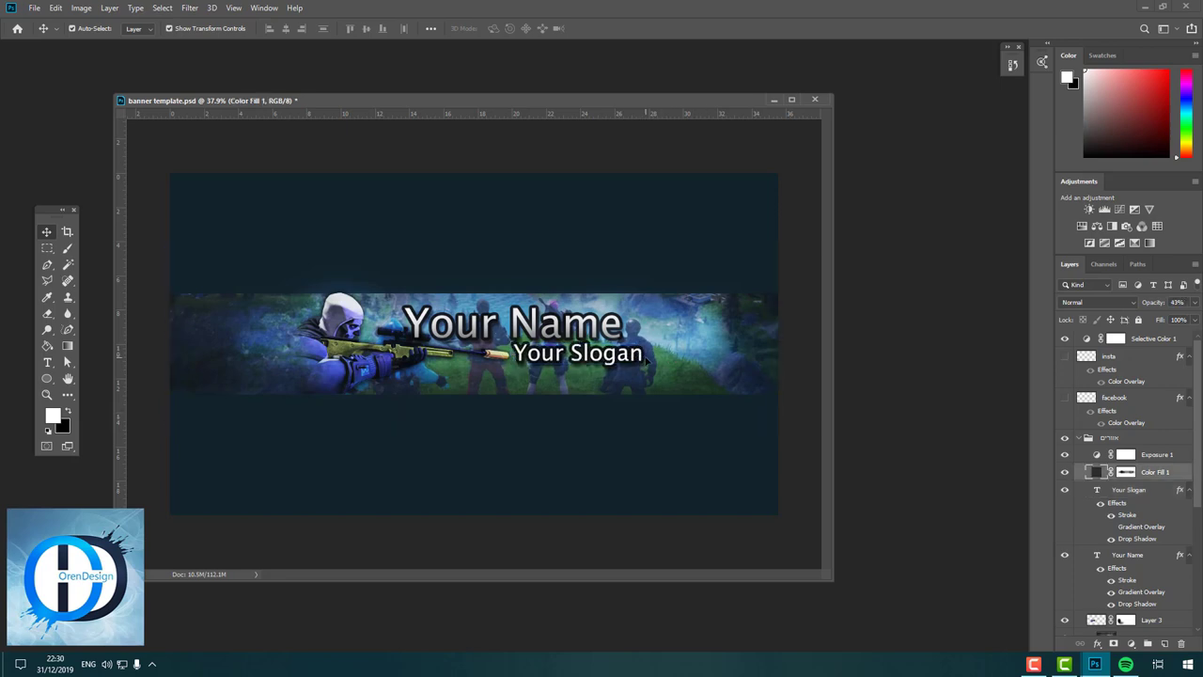
# - Shrink the 'Your Slogan' line to about 83%
pyautogui.click(1125, 499)
pyautogui.hotkey('ctrl', 't')
pyautogui.moveTo(642, 342); pyautogui.dragTo(573, 359)
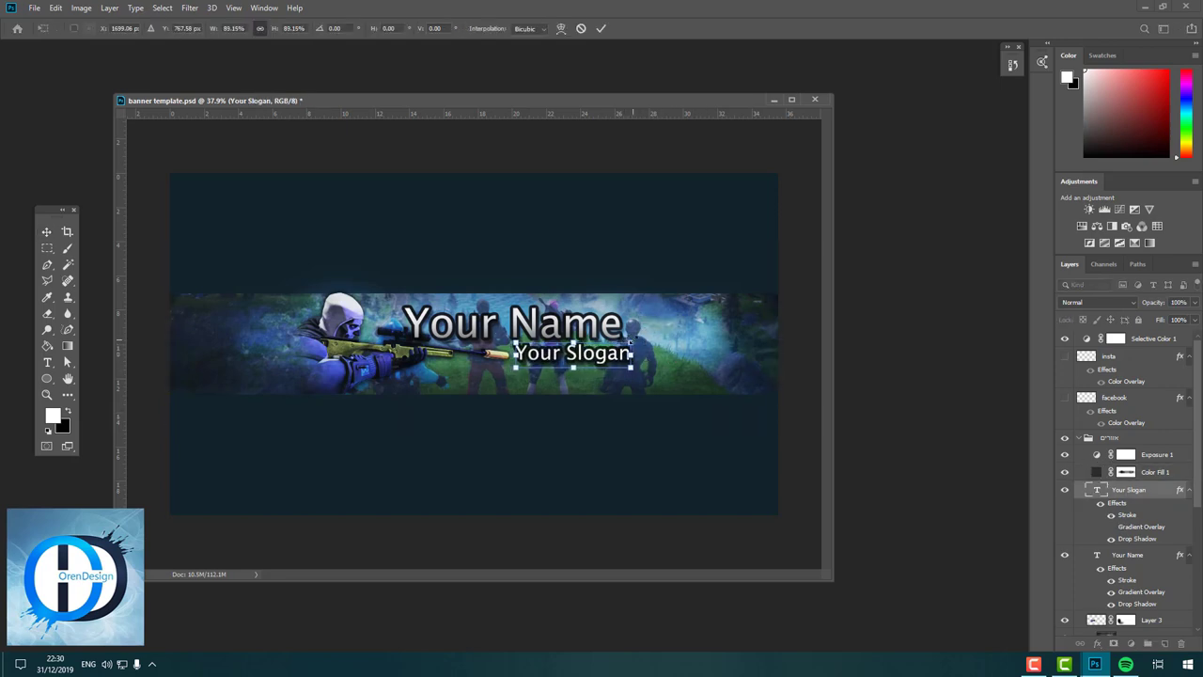
pyautogui.press('Return')
pyautogui.click(649, 229)
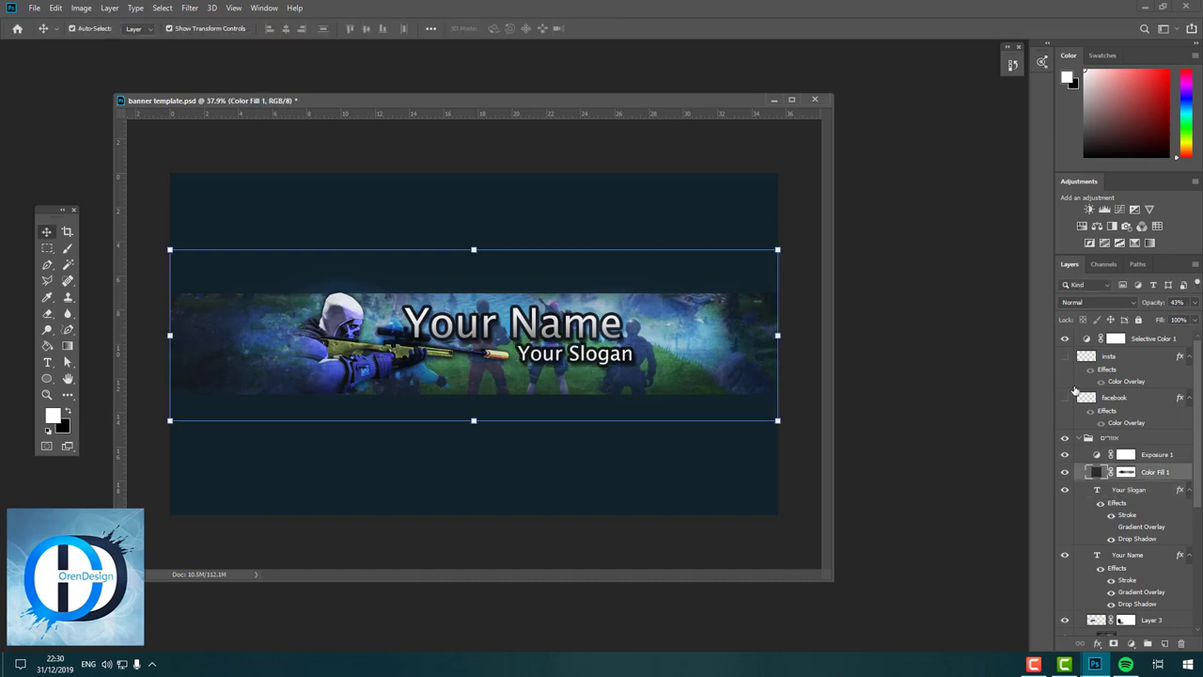
# - Move the facebook and insta icons right, under 'Your Slogan'
pyautogui.click(1117, 411)
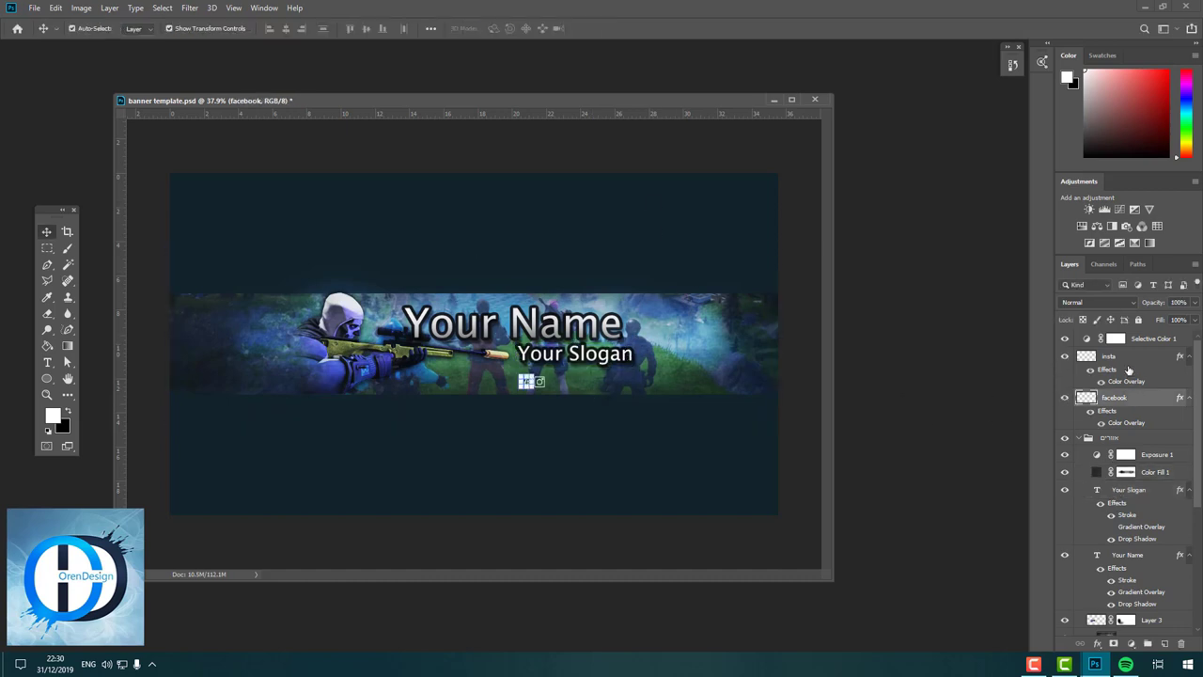
pyautogui.keyDown('shift'); pyautogui.click(1109, 356); pyautogui.keyUp('shift')
pyautogui.hotkey('ctrl', 't')
pyautogui.moveTo(541, 381); pyautogui.dragTo(583, 377)
pyautogui.press('Return')
pyautogui.click(714, 441)
pyautogui.click(1112, 363)
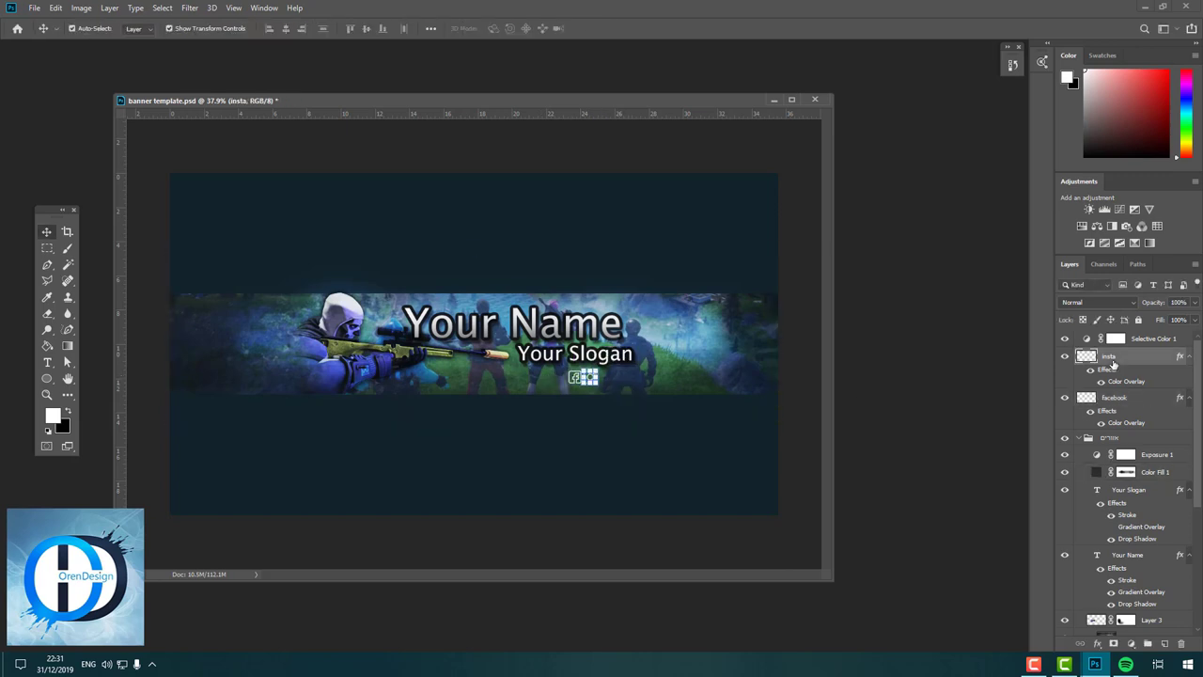
pyautogui.scroll(-1, 1114, 424)
# - Duplicate 'Your Slogan' and shrink the copy beside the social icons
pyautogui.click(1128, 472)
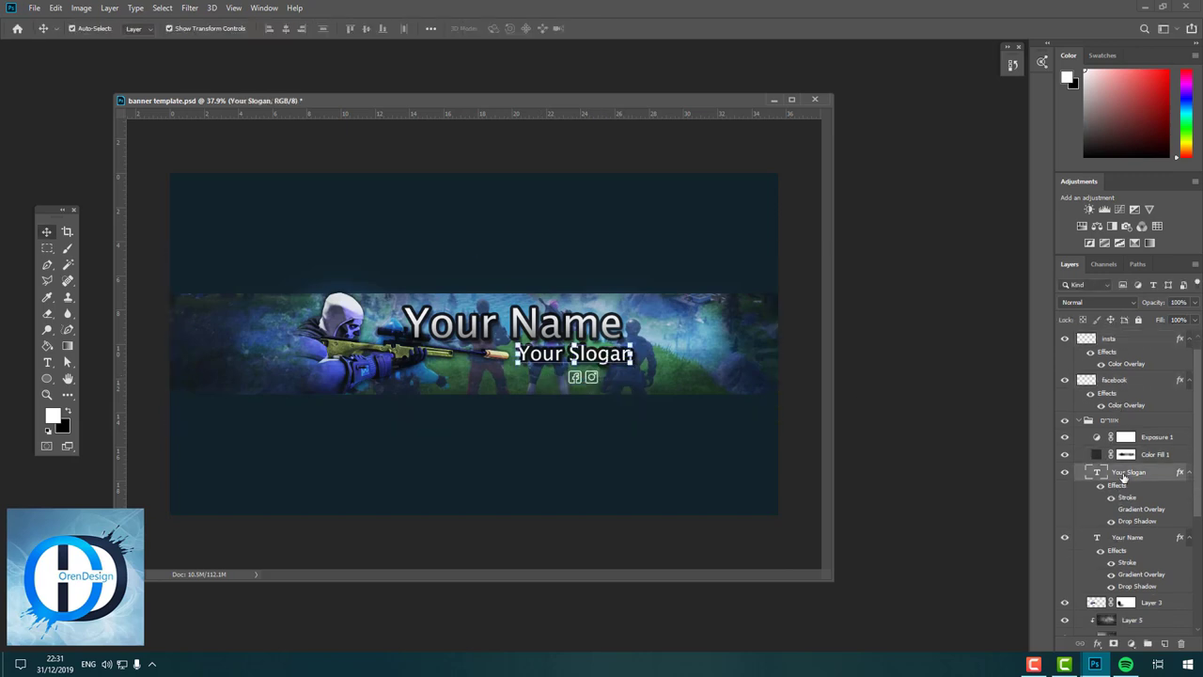
pyautogui.rightClick(1128, 472)
pyautogui.click(999, 143)
pyautogui.press('Return')
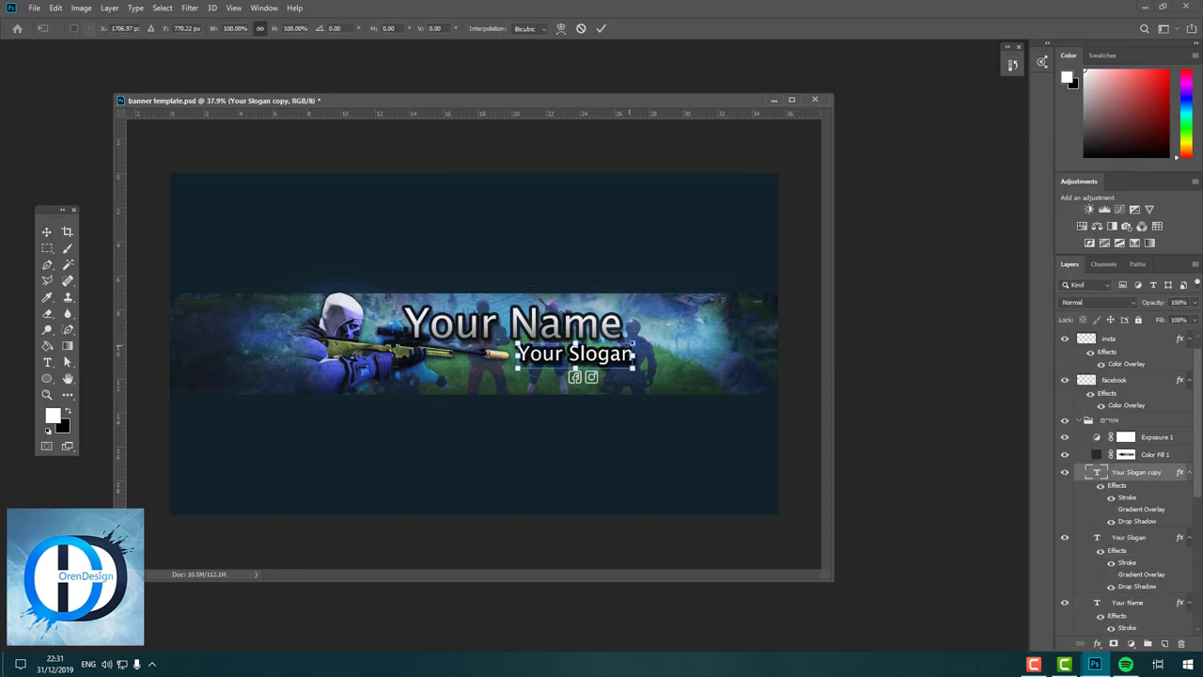
pyautogui.hotkey('ctrl', 't')
pyautogui.moveTo(573, 355); pyautogui.dragTo(664, 379)
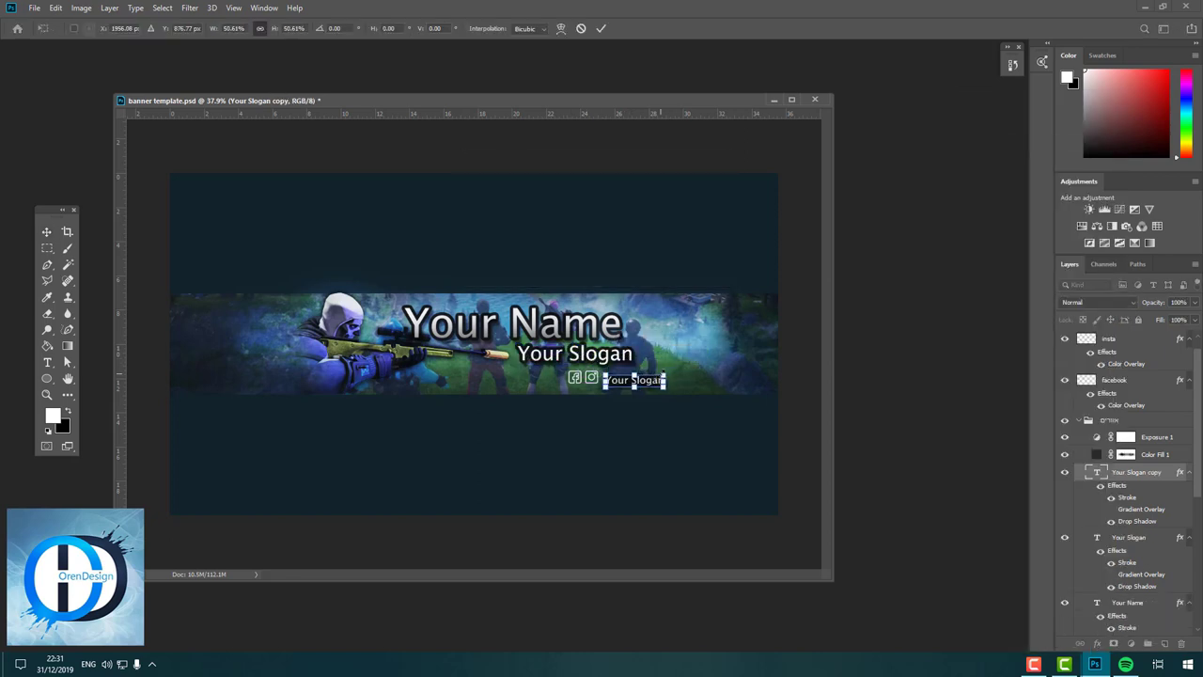
pyautogui.press('Return')
# - Retype the copy as 'Your Social Media' and turn off its Stroke effect
pyautogui.doubleClick(631, 378)
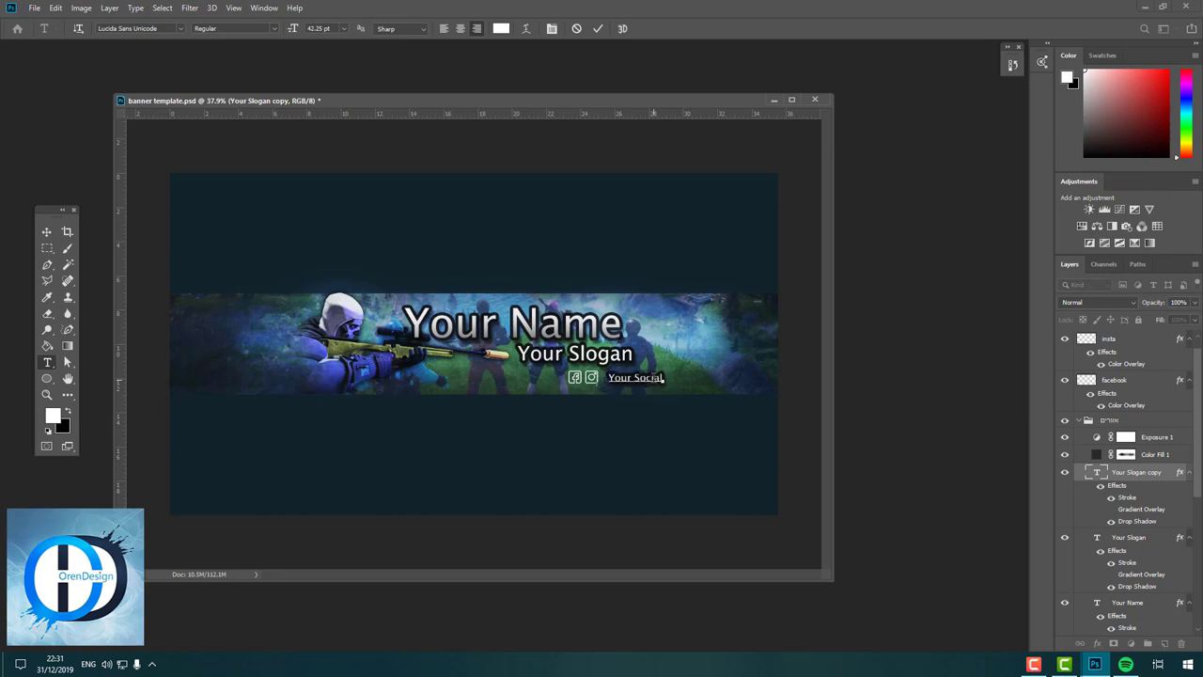
pyautogui.click(46, 231)
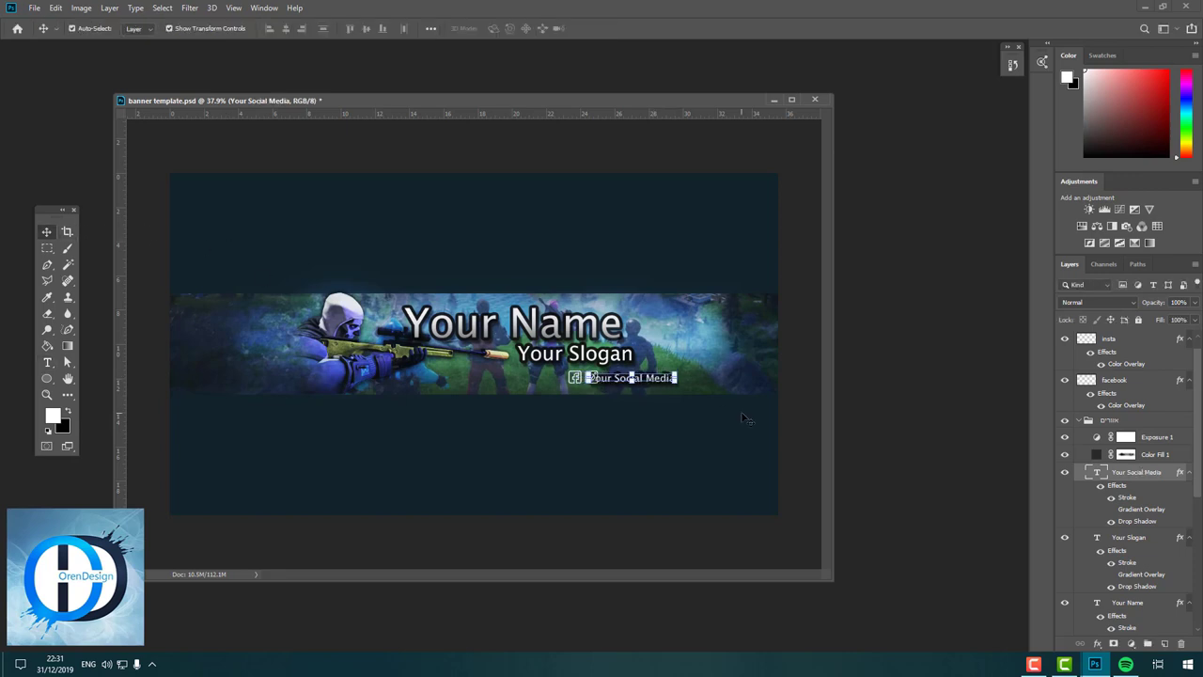
pyautogui.click(1097, 643)
pyautogui.click(1119, 555)
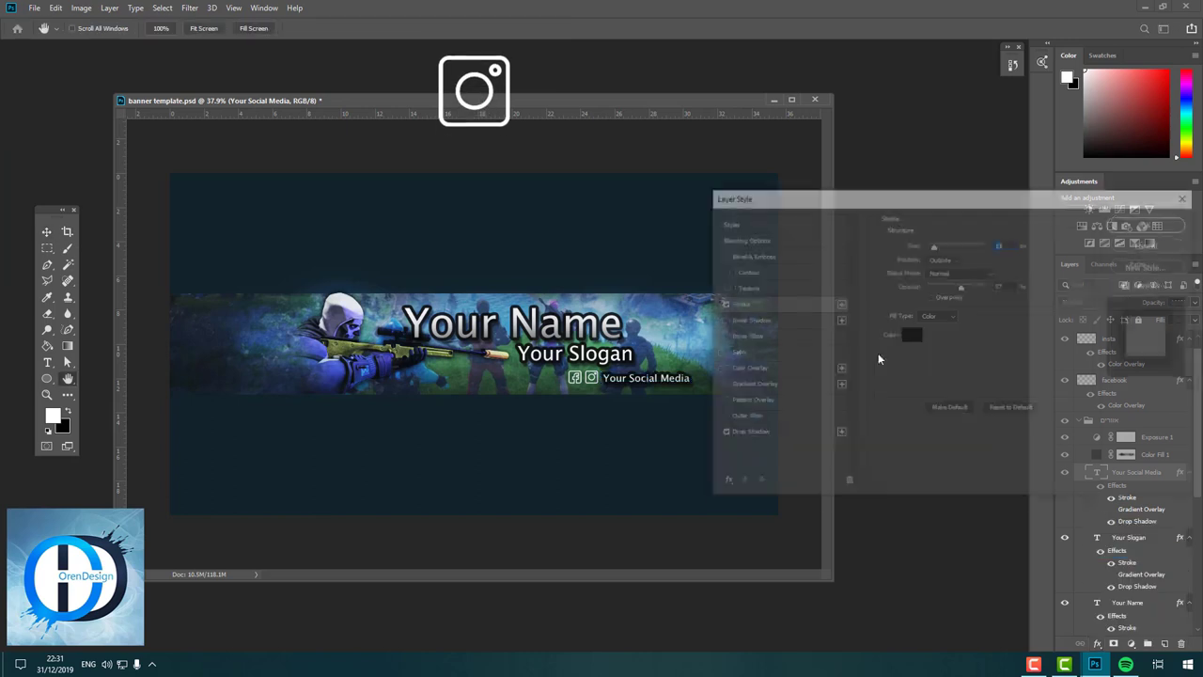
pyautogui.click(733, 307)
pyautogui.click(1155, 220)
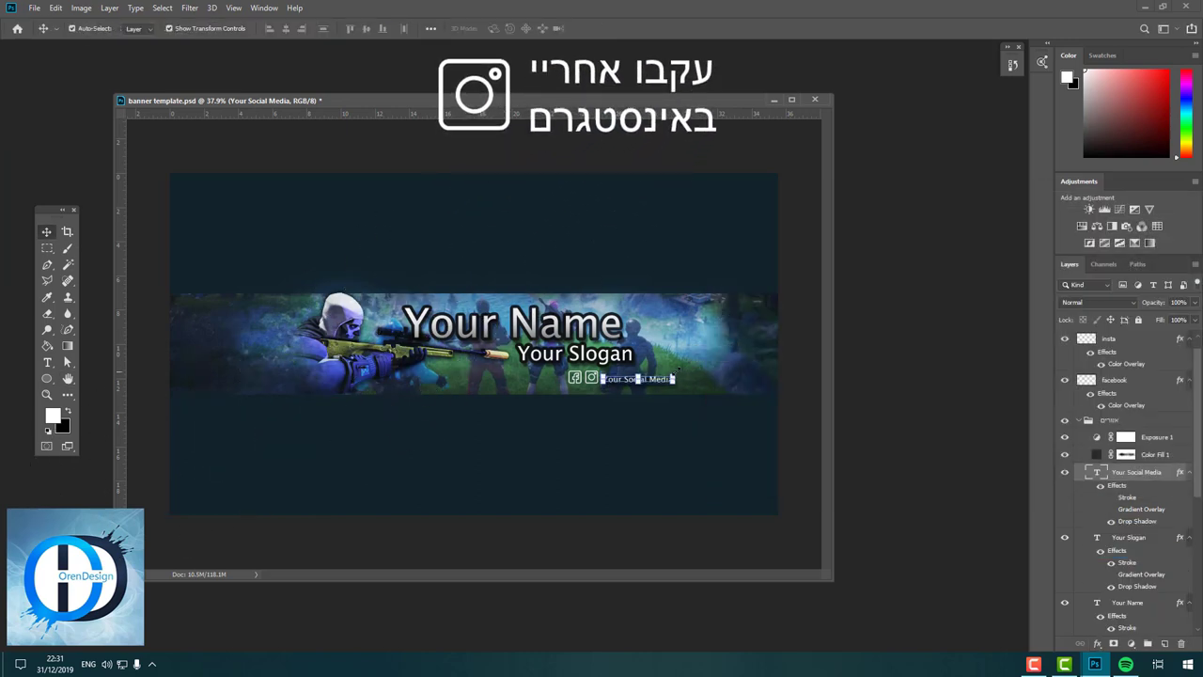
pyautogui.click(646, 256)
# - Add a Vibrance adjustment layer with vibrance -42 and saturation +12
pyautogui.click(1131, 642)
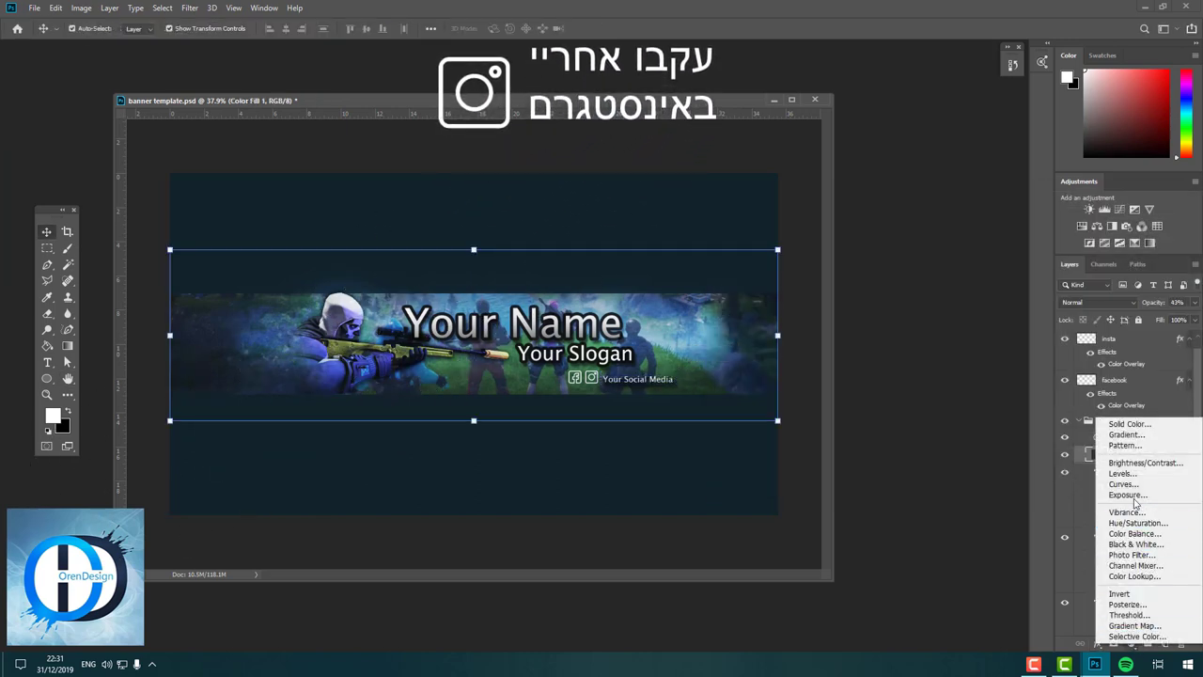
pyautogui.click(1128, 516)
pyautogui.moveTo(846, 195)
pyautogui.mouseDown()
pyautogui.moveTo(815, 196)
pyautogui.moveTo(856, 223)
pyautogui.mouseUp()
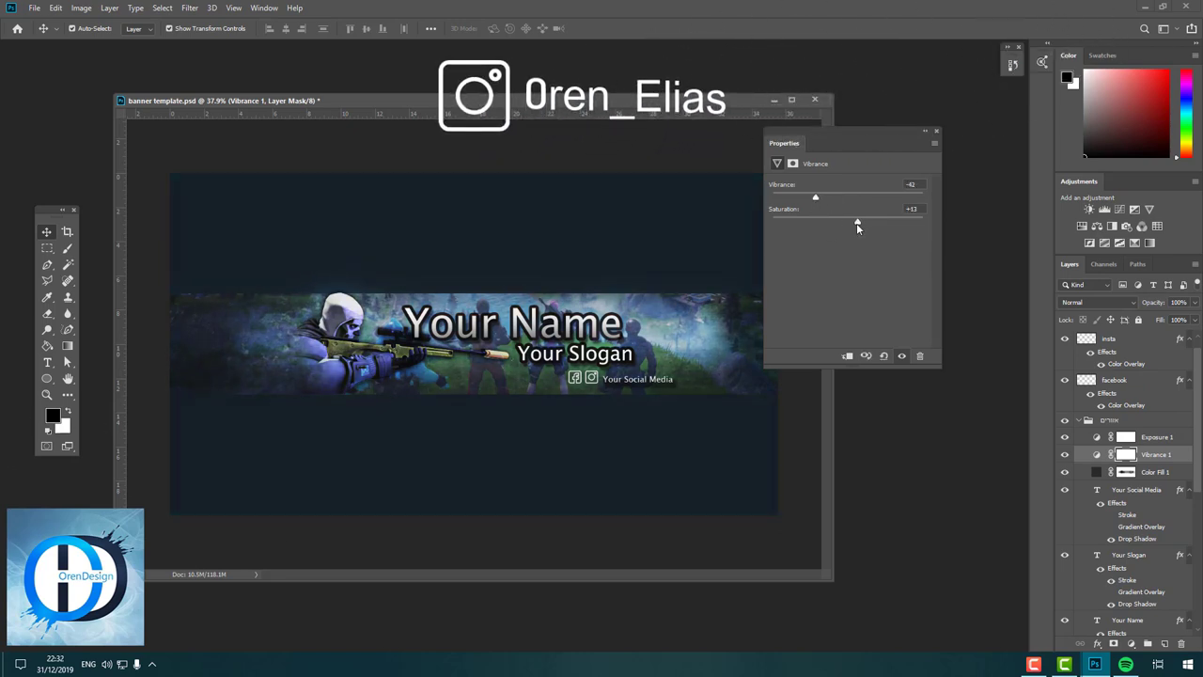
pyautogui.click(936, 136)
# - Stamp all visible layers into Layer 7 and apply a High Pass filter
pyautogui.hotkey('ctrl', 'shift', 'alt', 'e')
pyautogui.press('x')
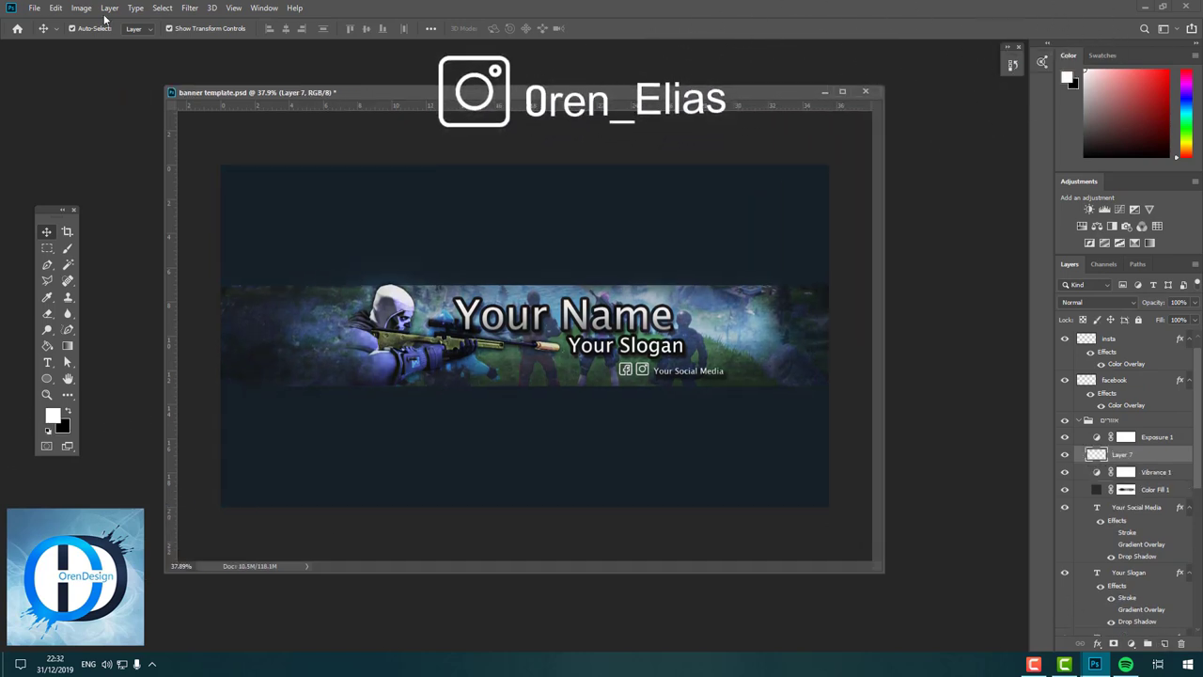
pyautogui.click(81, 8)
pyautogui.click(111, 191)
pyautogui.click(190, 7)
pyautogui.click(242, 250)
pyautogui.click(141, 269)
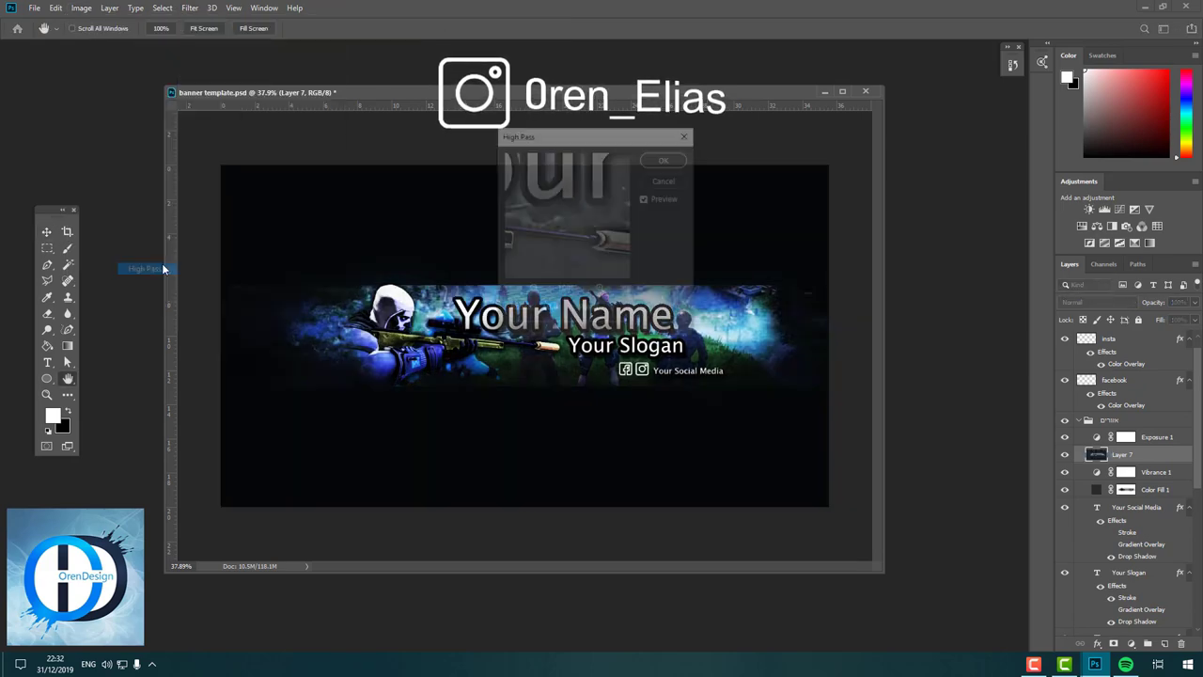
pyautogui.press('Return')
# - Desaturate Layer 7, set it to Overlay at 50% opacity, and move it to the top
pyautogui.click(81, 7)
pyautogui.click(235, 297)
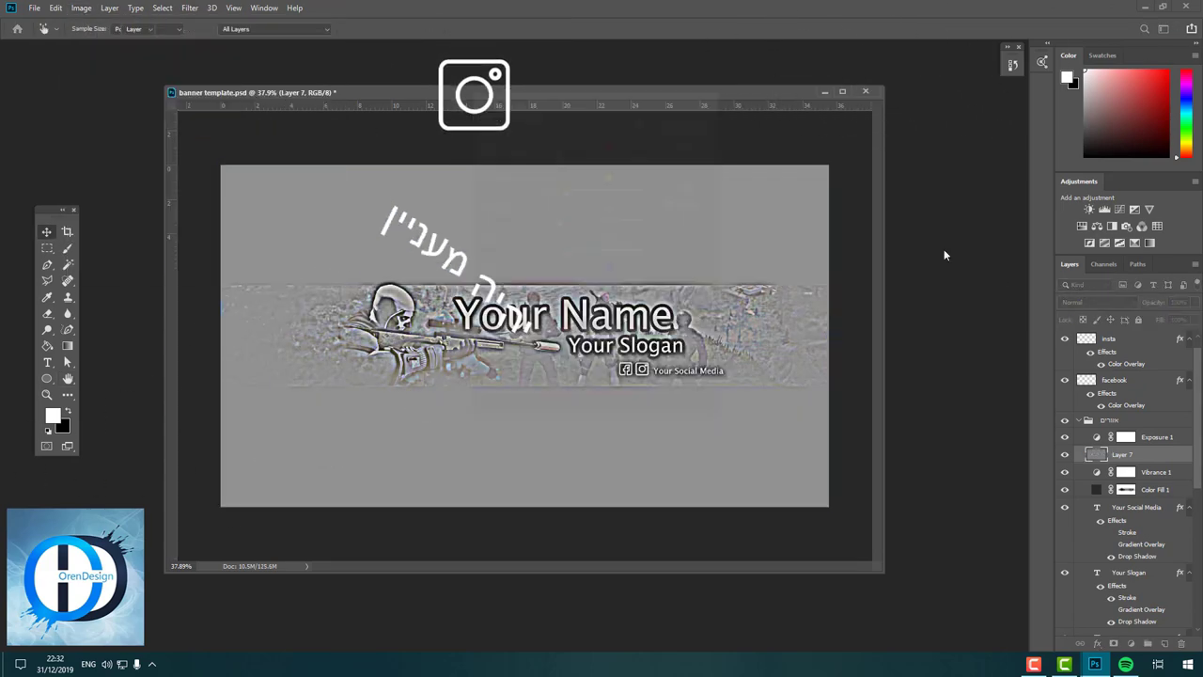
pyautogui.click(1095, 302)
pyautogui.click(1071, 454)
pyautogui.click(1195, 302)
pyautogui.moveTo(1192, 320)
pyautogui.mouseDown()
pyautogui.moveTo(1162, 325)
pyautogui.moveTo(1172, 325)
pyautogui.mouseUp()
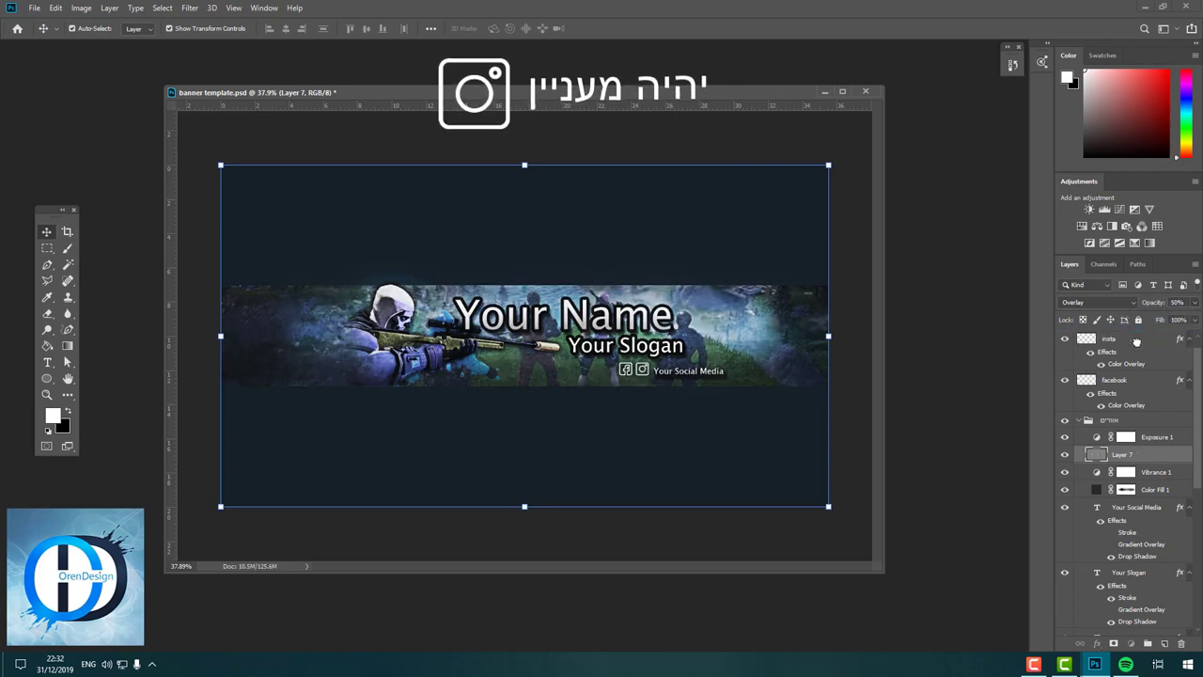
pyautogui.moveTo(1119, 454); pyautogui.dragTo(1071, 344)
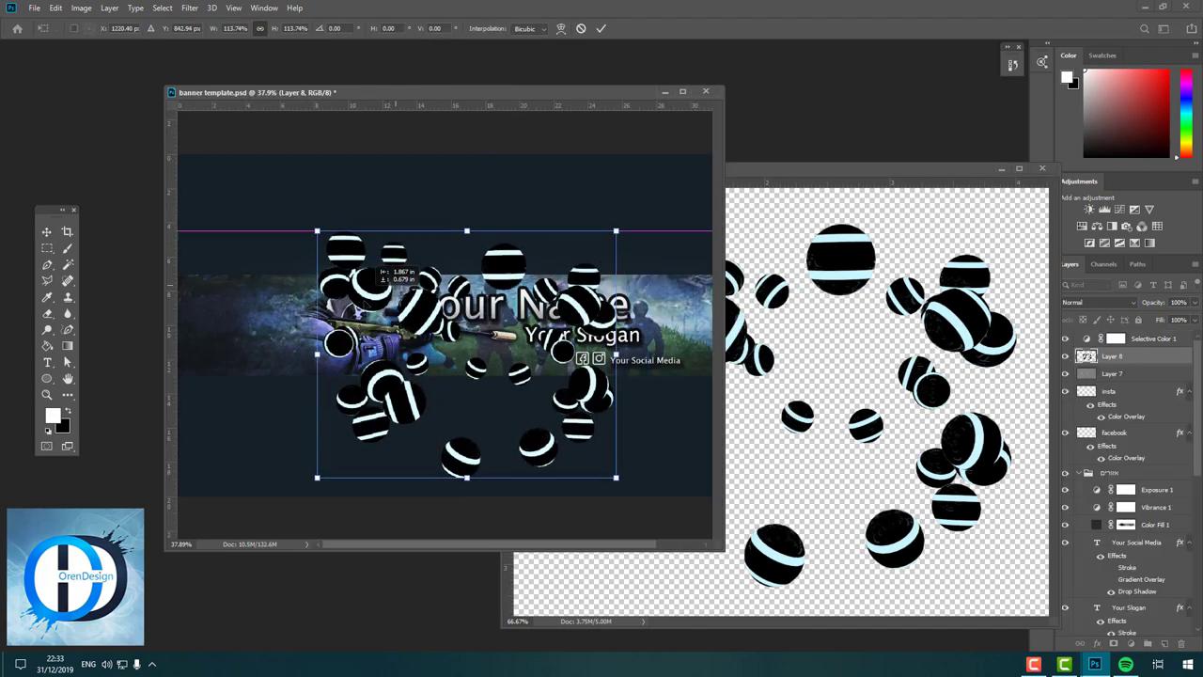
# - Blend the striped-spheres Layer 8 in Screen below the banner strip at about 28% opacity
pyautogui.moveTo(517, 357); pyautogui.dragTo(433, 397)
pyautogui.click(1093, 302)
pyautogui.click(1109, 406)
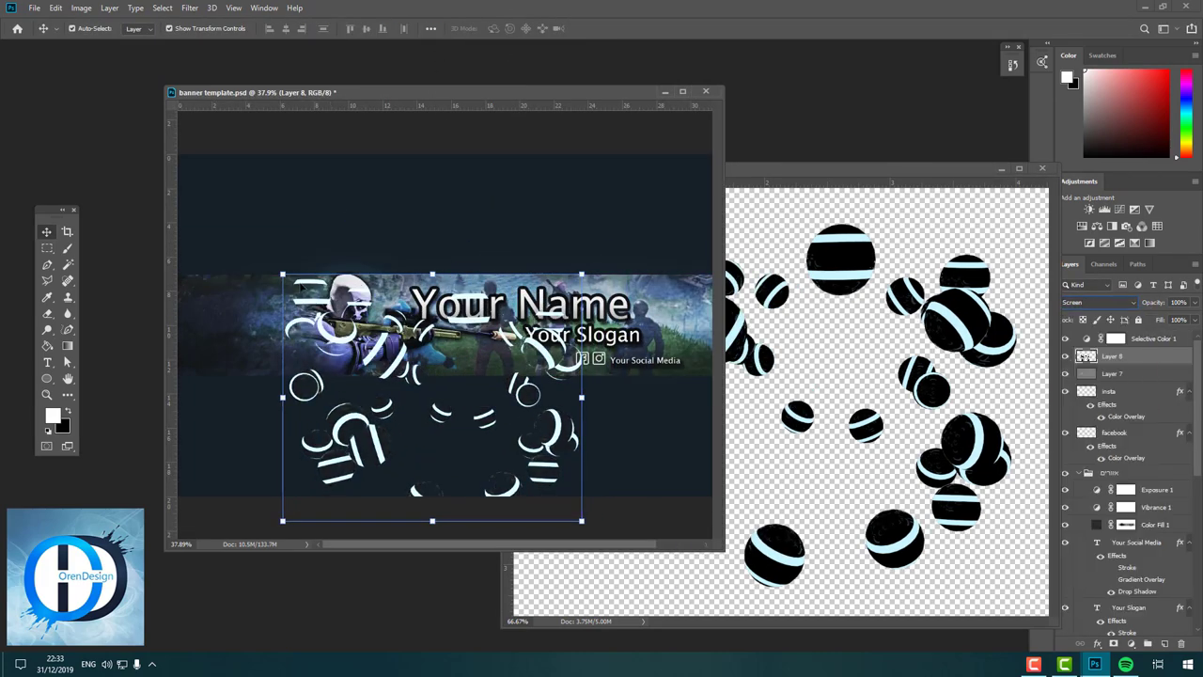
pyautogui.hotkey('ctrl', 't')
pyautogui.moveTo(394, 302); pyautogui.dragTo(494, 290)
pyautogui.press('Return')
pyautogui.click(1196, 301)
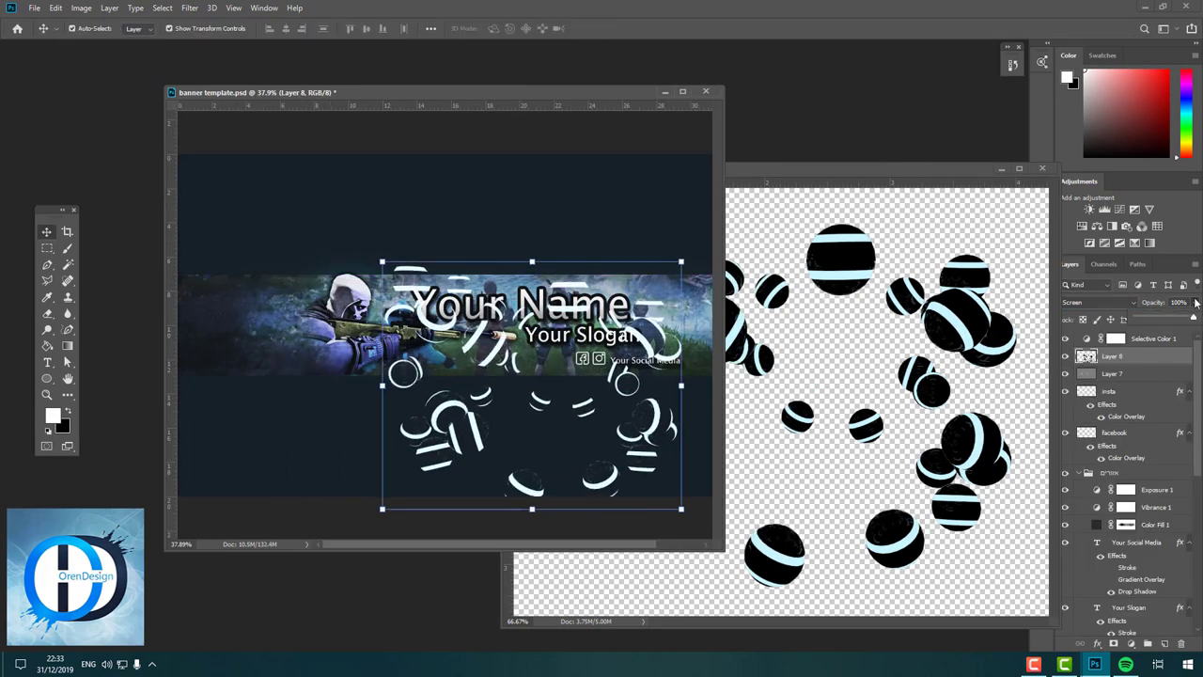
pyautogui.moveTo(1146, 321); pyautogui.dragTo(1150, 321)
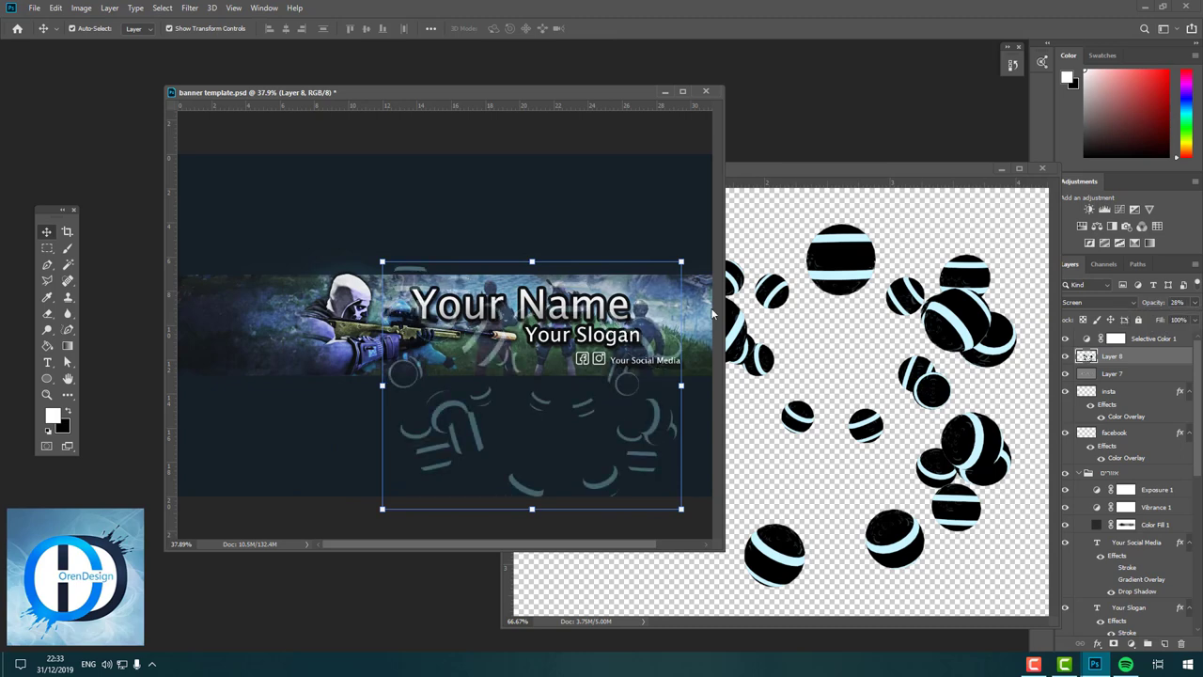
# - Erase parts of the spheres and close the 1.png source image
pyautogui.press('e')
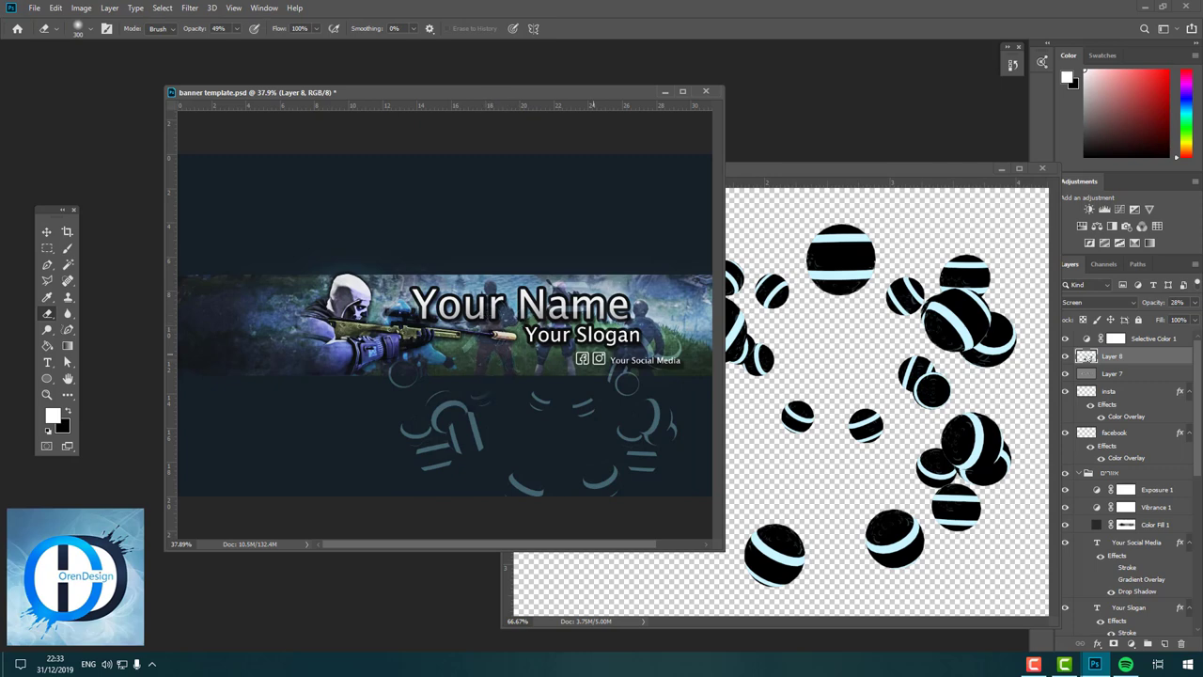
pyautogui.press('m')
pyautogui.click(933, 611)
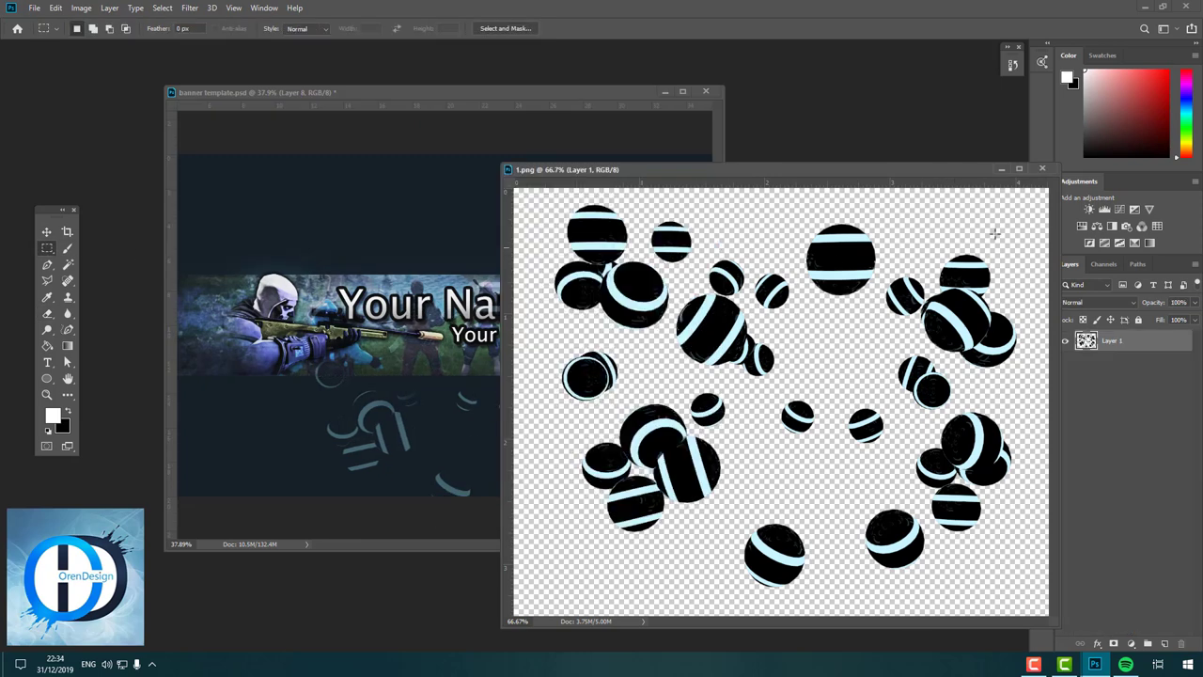
pyautogui.click(1042, 170)
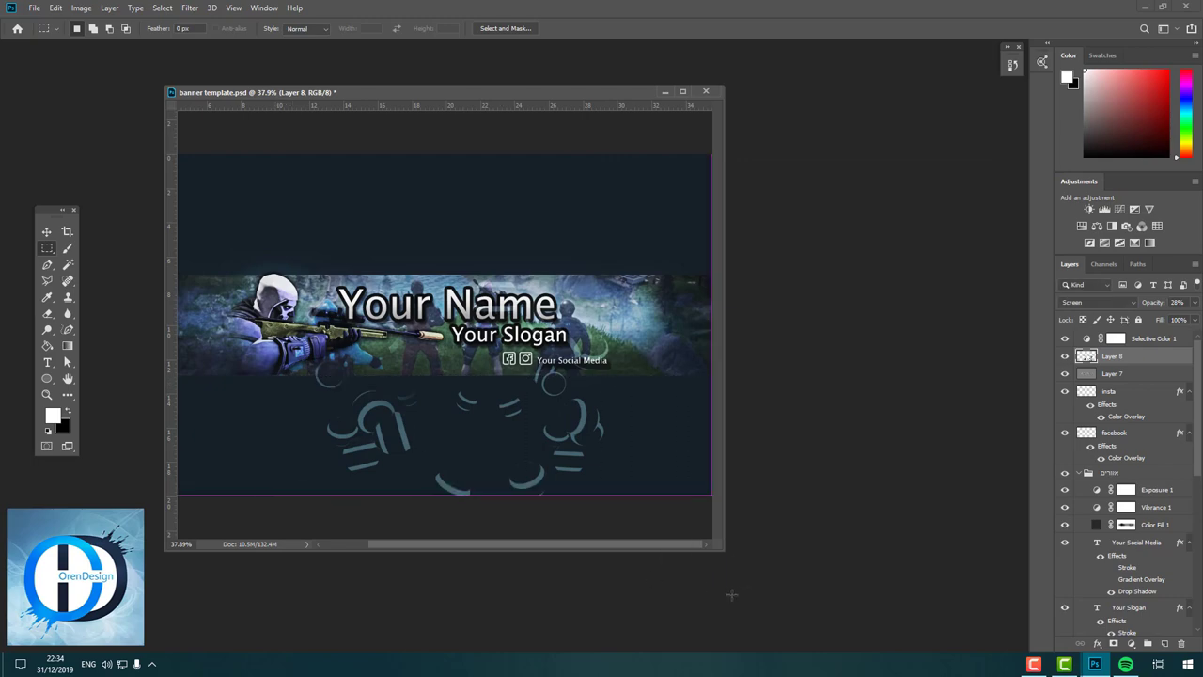
# - Place the abstract streaks image as Layer 9 in Screen at 15% opacity
pyautogui.press('v')
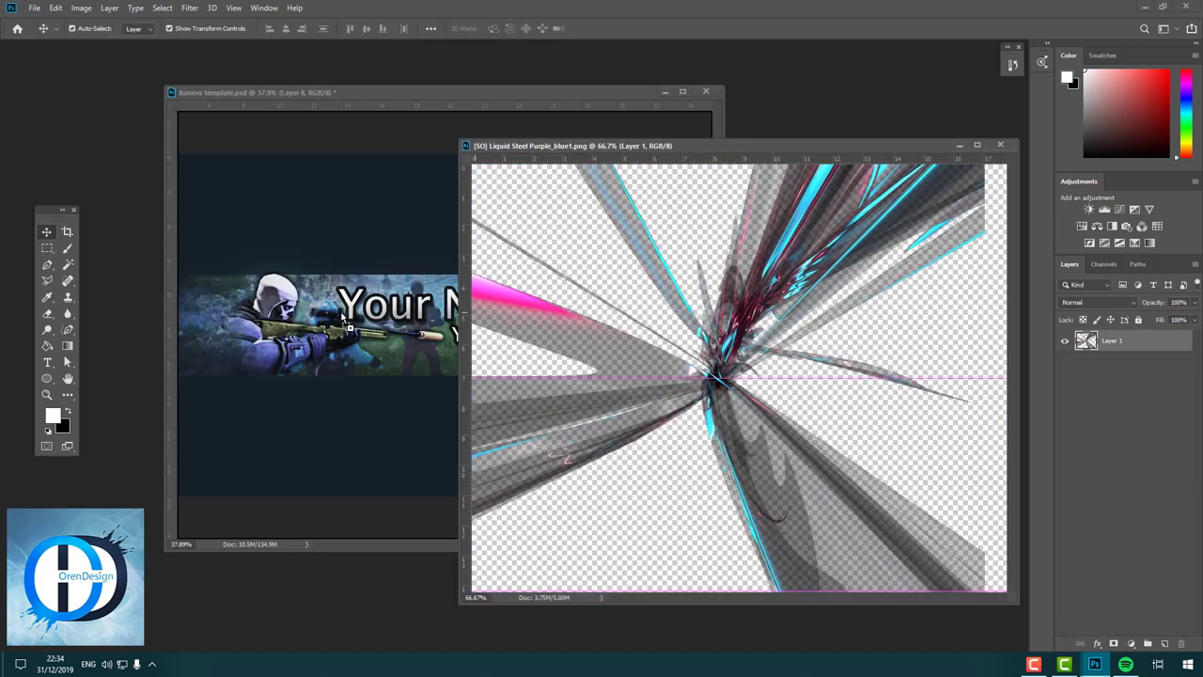
pyautogui.moveTo(505, 174)
pyautogui.mouseDown()
pyautogui.moveTo(289, 237)
pyautogui.moveTo(261, 234)
pyautogui.moveTo(256, 210)
pyautogui.mouseUp()
pyautogui.hotkey('ctrl', 't')
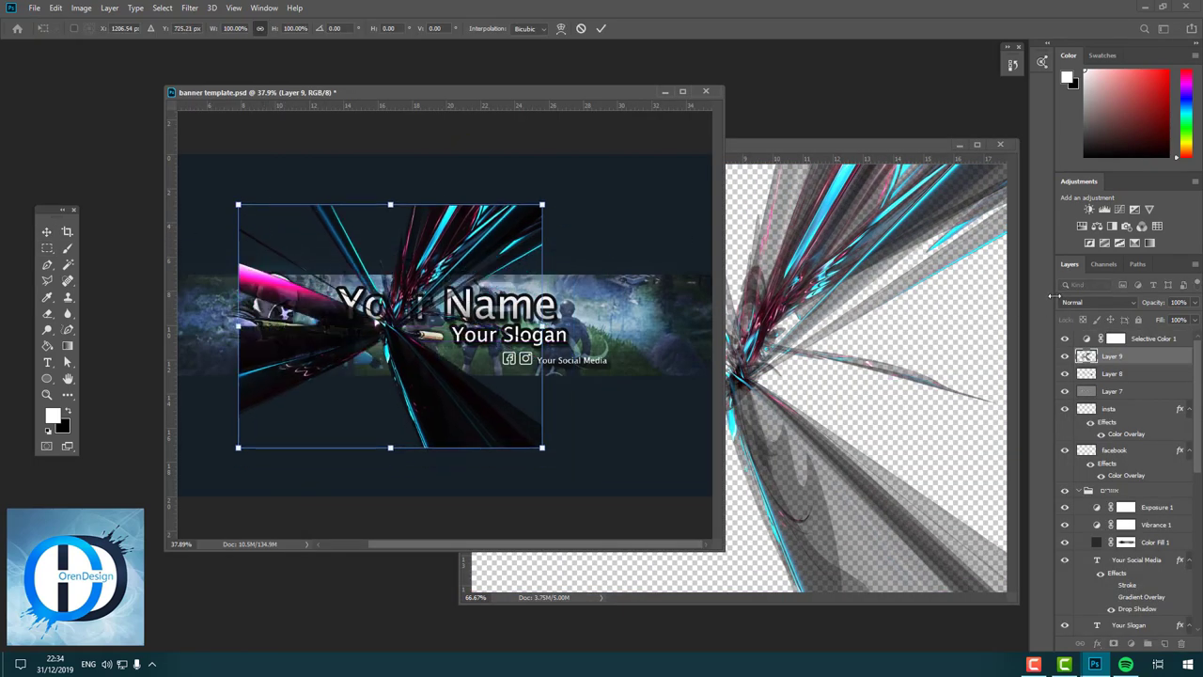
pyautogui.click(1098, 302)
pyautogui.click(1071, 406)
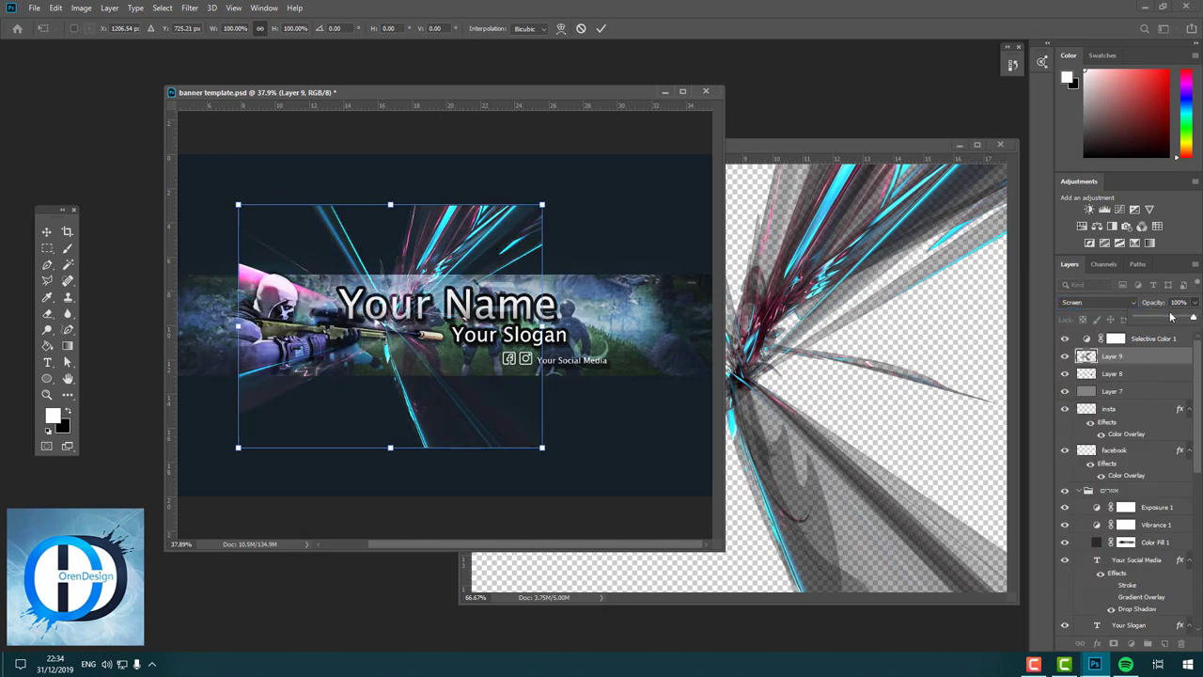
pyautogui.moveTo(1171, 317); pyautogui.dragTo(1145, 318)
# - Delete the streaks above and below the banner strip with rectangular selections
pyautogui.click(47, 248)
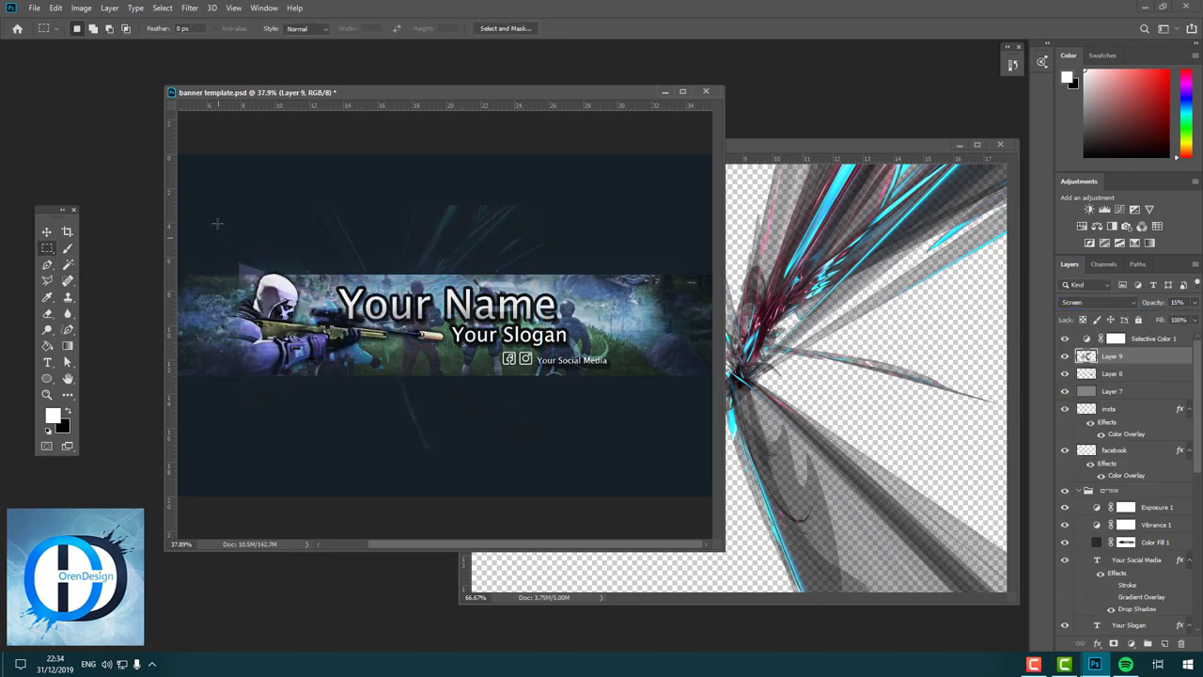
pyautogui.moveTo(217, 224); pyautogui.dragTo(742, 277)
pyautogui.press('Delete')
pyautogui.hotkey('ctrl', 'd')
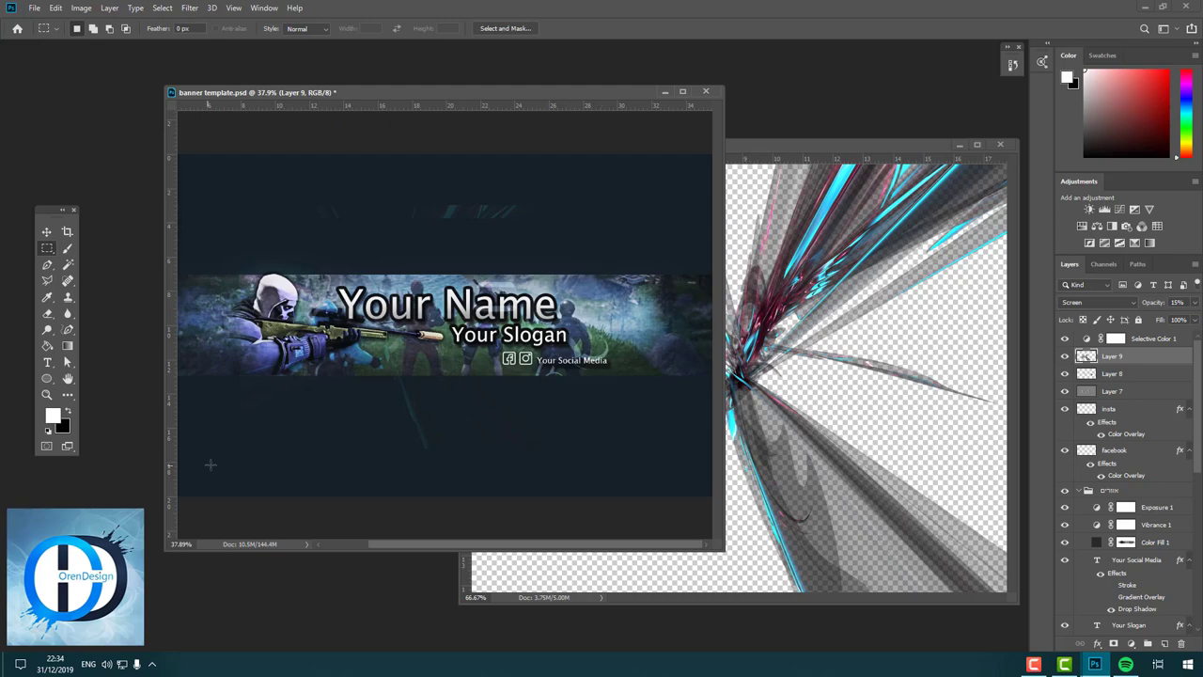
pyautogui.moveTo(210, 464); pyautogui.dragTo(712, 376)
pyautogui.press('Delete')
pyautogui.hotkey('ctrl', 'd')
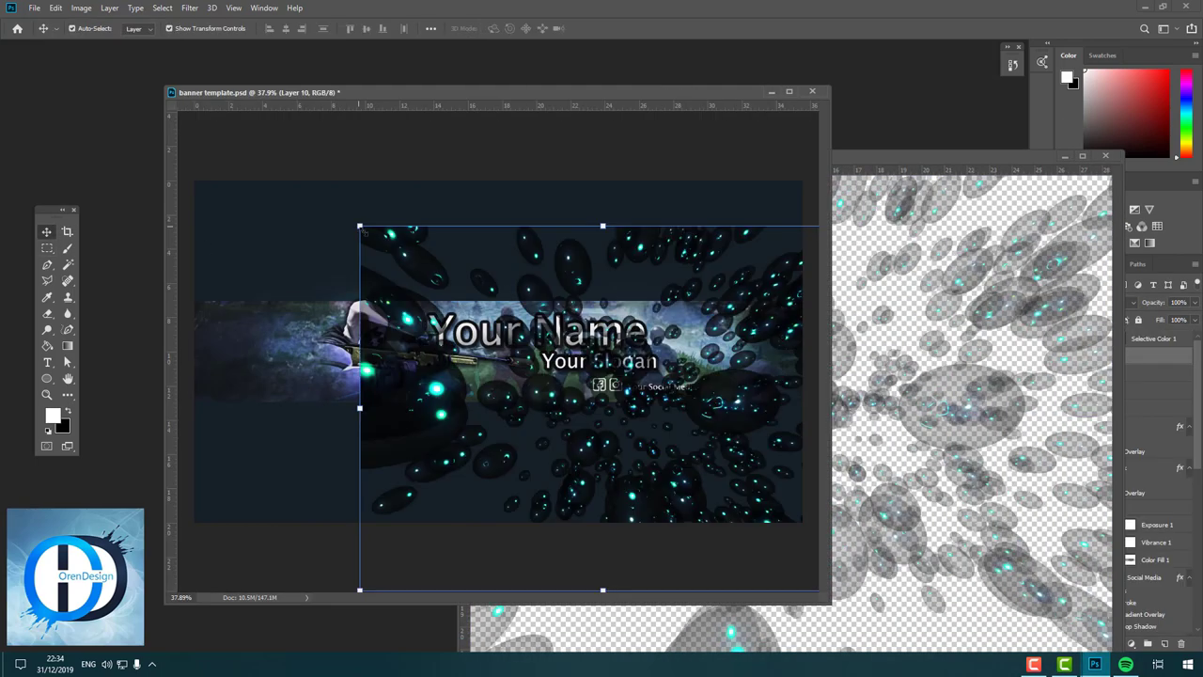
# - Resize the teal bubble Layer 10 and blend it in Screen at about 26% opacity
pyautogui.moveTo(360, 226); pyautogui.dragTo(459, 243)
pyautogui.press('Return')
pyautogui.click(1097, 302)
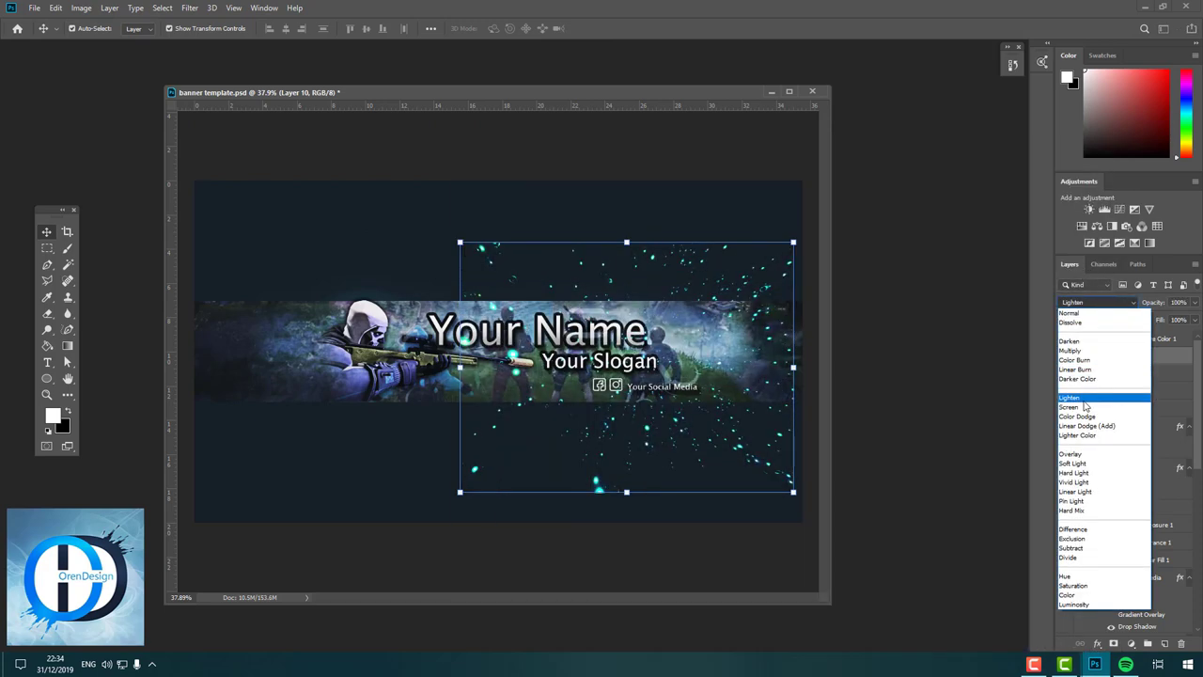
pyautogui.click(1084, 406)
pyautogui.moveTo(794, 243); pyautogui.dragTo(811, 224)
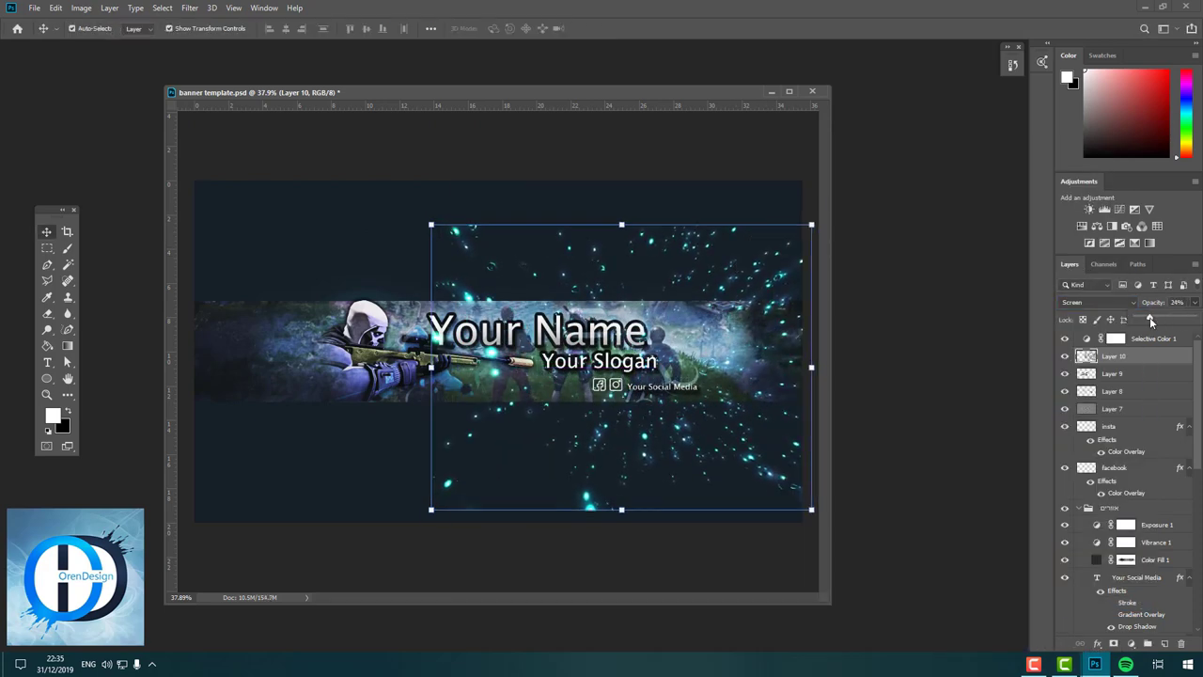
pyautogui.moveTo(1150, 317); pyautogui.dragTo(1145, 319)
# - Delete the glowing specks above the banner strip and select the empty area below
pyautogui.press('m')
pyautogui.moveTo(360, 181); pyautogui.dragTo(882, 293)
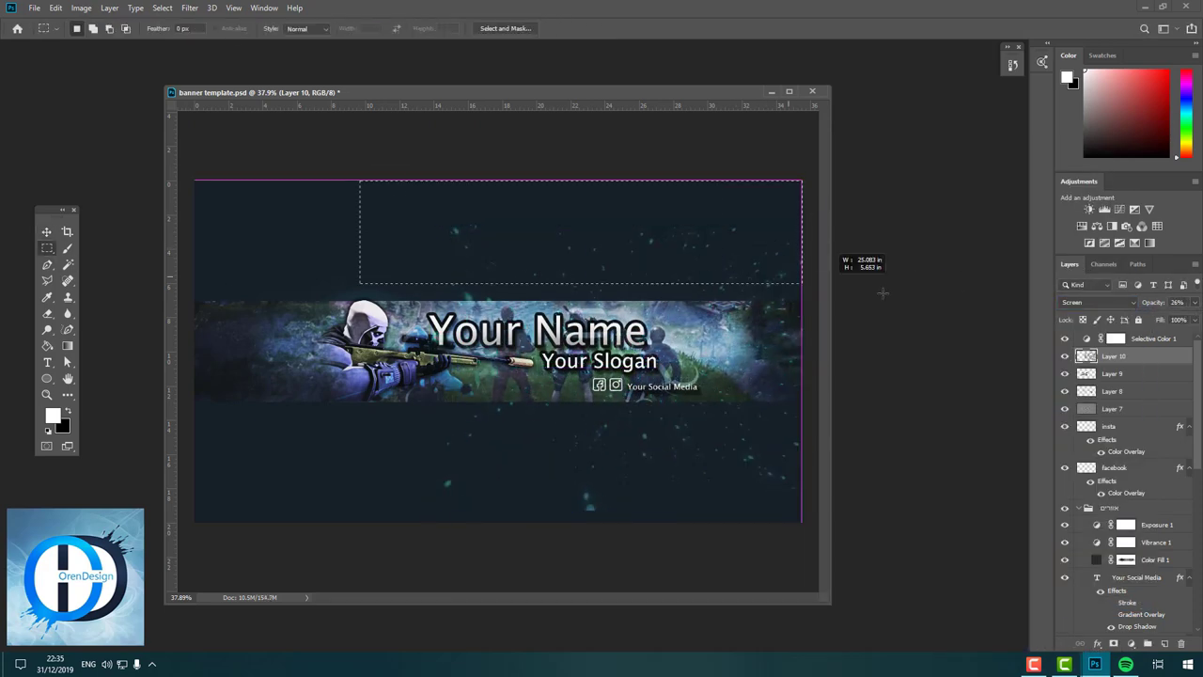
pyautogui.press('Delete')
pyautogui.moveTo(338, 400); pyautogui.dragTo(956, 599)
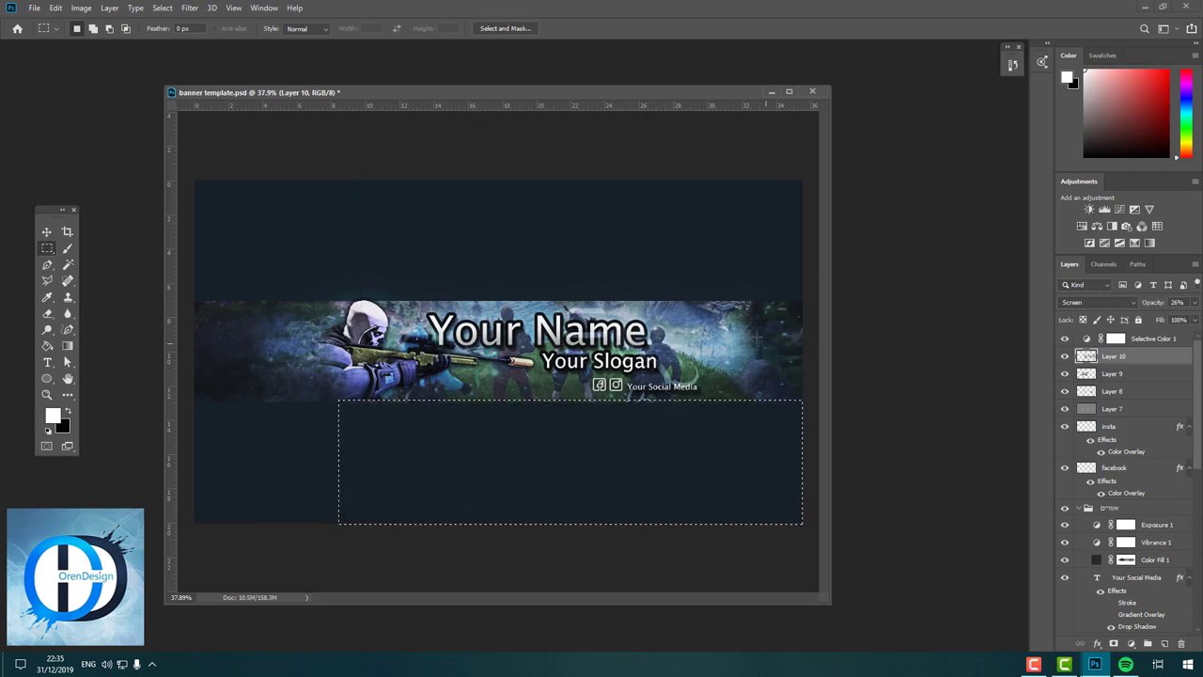
# - Draw a wide black ellipse across the banner bottom in Soft Light at 13% opacity
pyautogui.press('u')
pyautogui.press('d')
pyautogui.moveTo(355, 372); pyautogui.dragTo(820, 409)
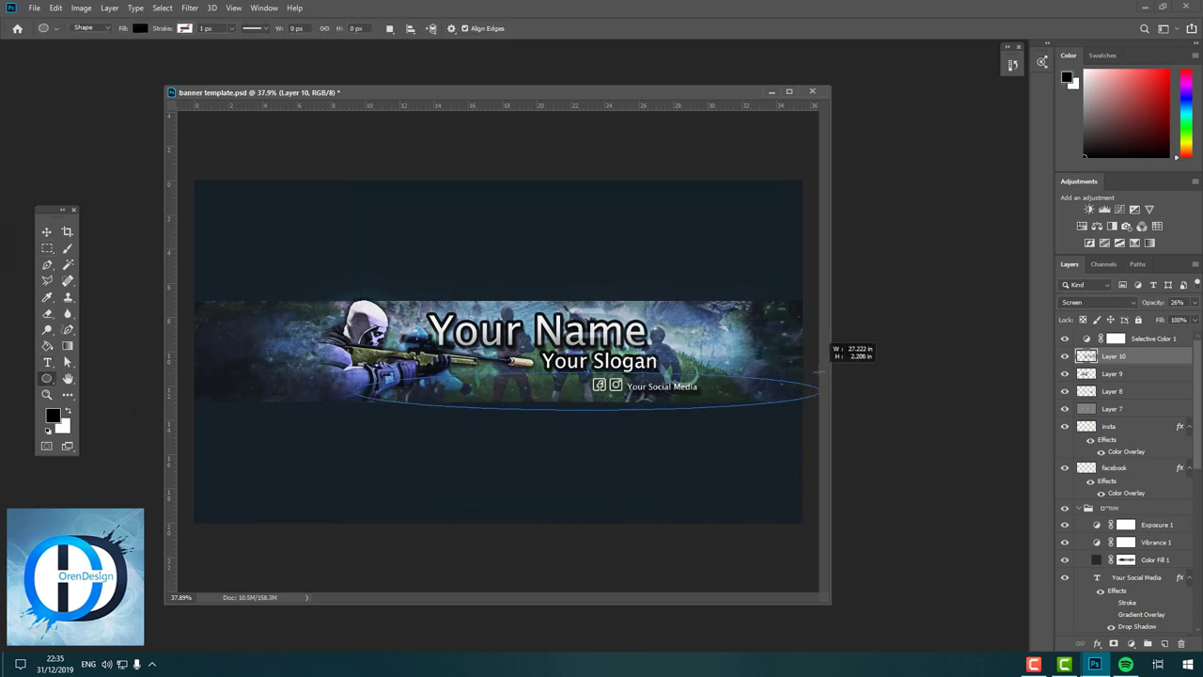
pyautogui.click(936, 131)
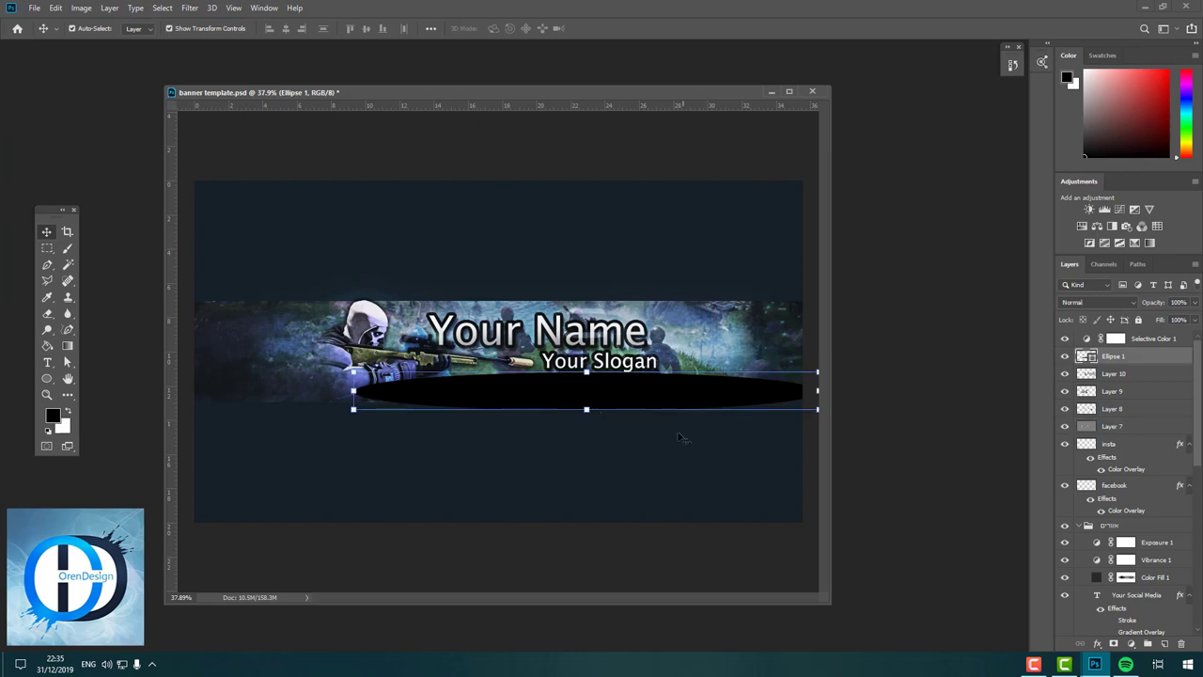
pyautogui.press('v')
pyautogui.click(1098, 302)
pyautogui.click(1072, 463)
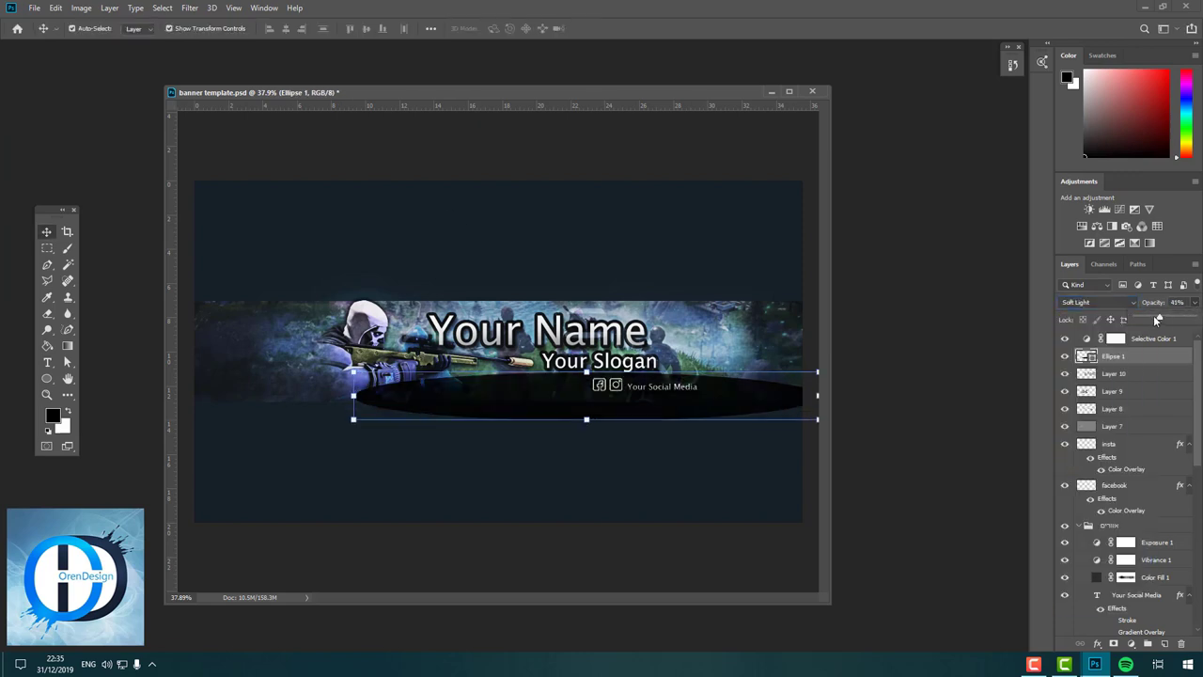
pyautogui.moveTo(1156, 320); pyautogui.dragTo(1129, 321)
pyautogui.click(1152, 338)
pyautogui.click(1114, 357)
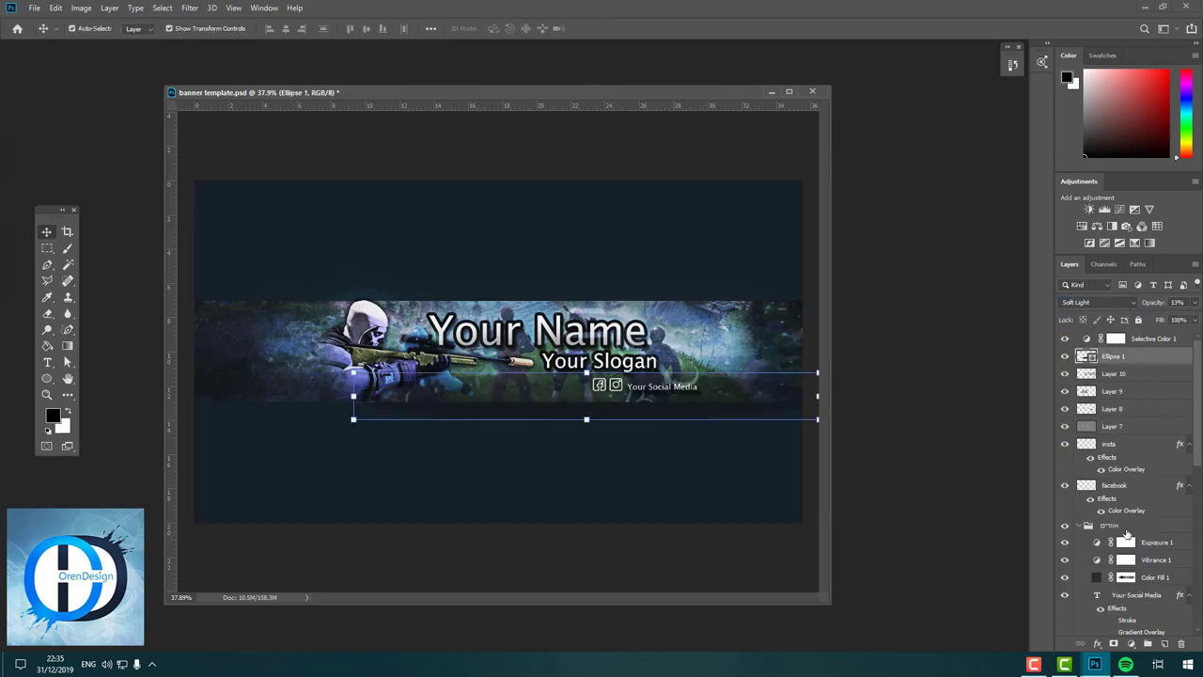
# - Trim the ellipse below the strip, then stamp visible layers above Layer 7
pyautogui.click(47, 247)
pyautogui.moveTo(285, 487); pyautogui.dragTo(907, 399)
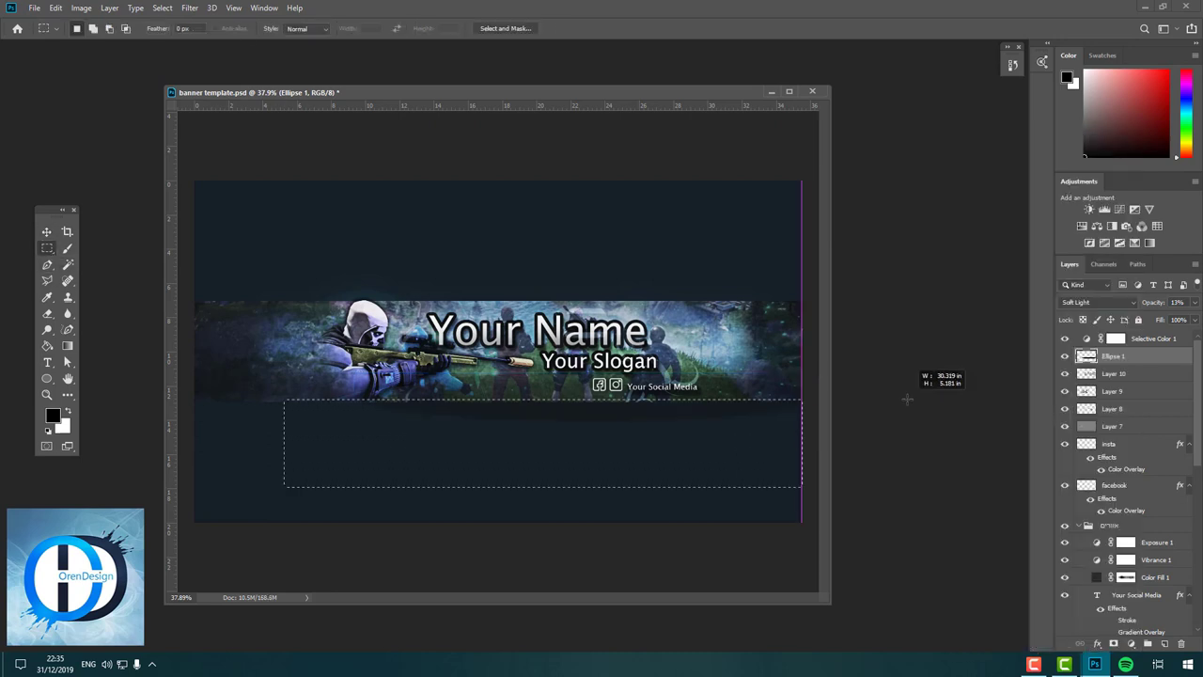
pyautogui.hotkey('ctrl', 'd')
pyautogui.press('v')
pyautogui.click(1111, 426)
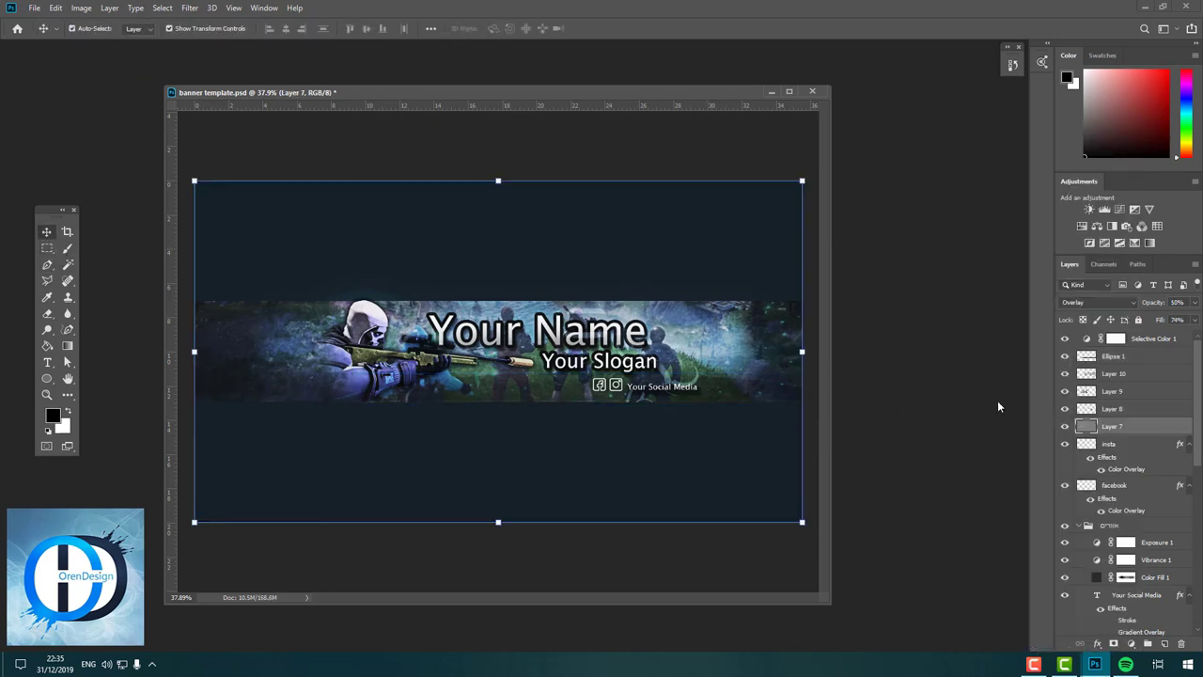
pyautogui.hotkey('ctrl', 'shift', 'alt', 'e')
# - Darken merged Layer 11 with a Multiply Apply Image and set it to Soft Light at 14%
pyautogui.click(81, 8)
pyautogui.click(135, 192)
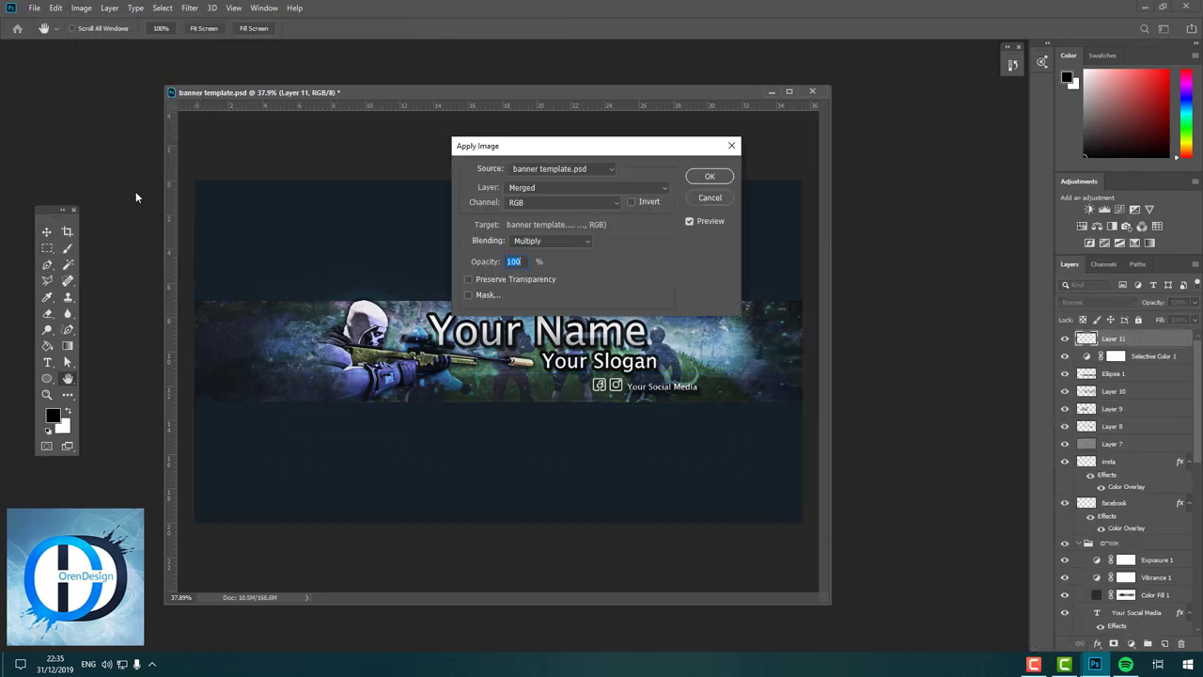
pyautogui.press('Return')
pyautogui.click(1095, 302)
pyautogui.click(1091, 468)
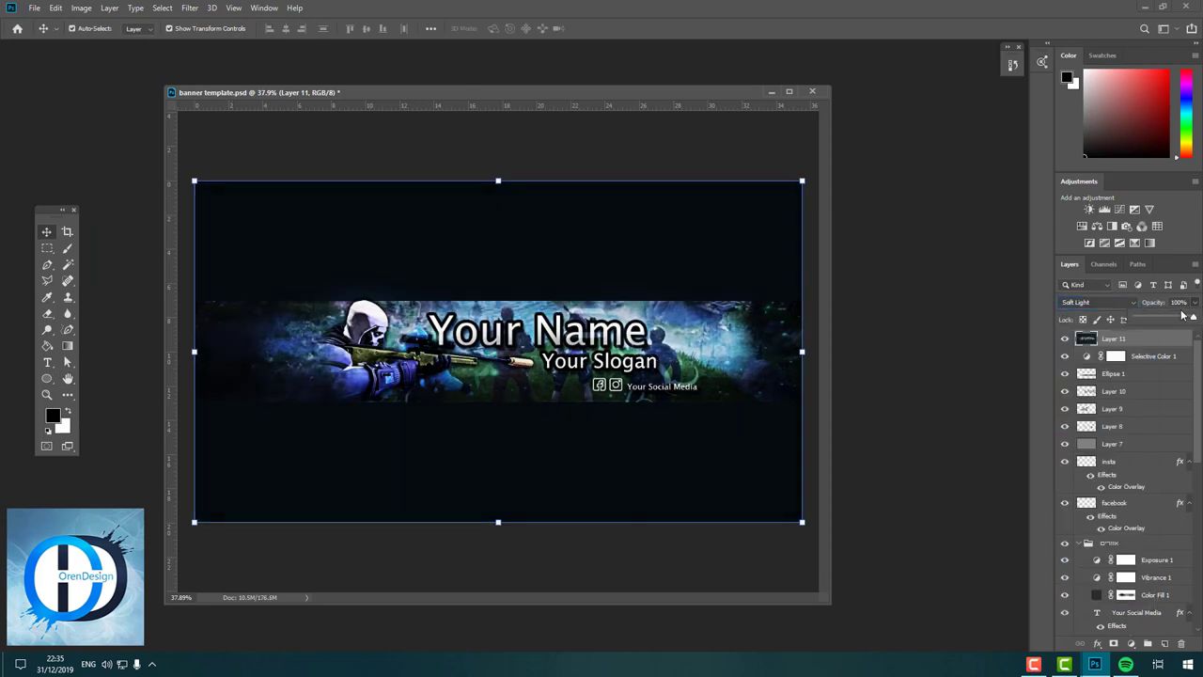
pyautogui.moveTo(1183, 315); pyautogui.dragTo(1144, 319)
# - Stamp another merged Layer 12 and darken it with Apply Image
pyautogui.hotkey('ctrl', 'shift', 'alt', 'e')
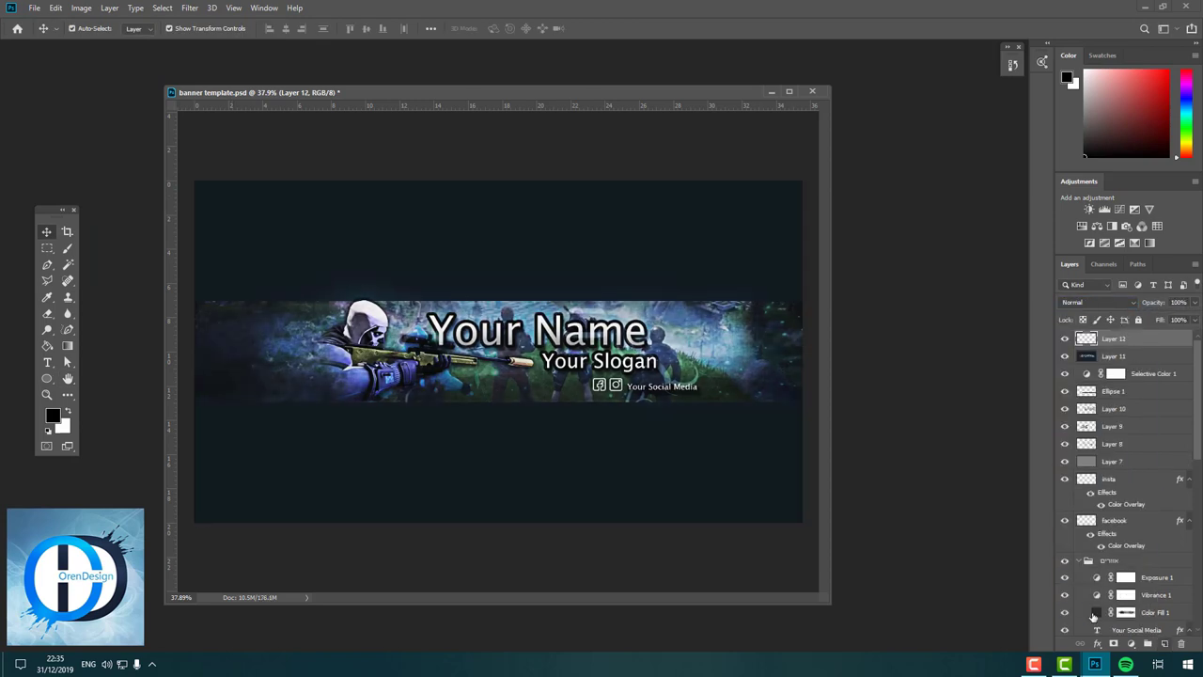
pyautogui.click(80, 8)
pyautogui.click(103, 192)
pyautogui.press('Return')
pyautogui.click(190, 8)
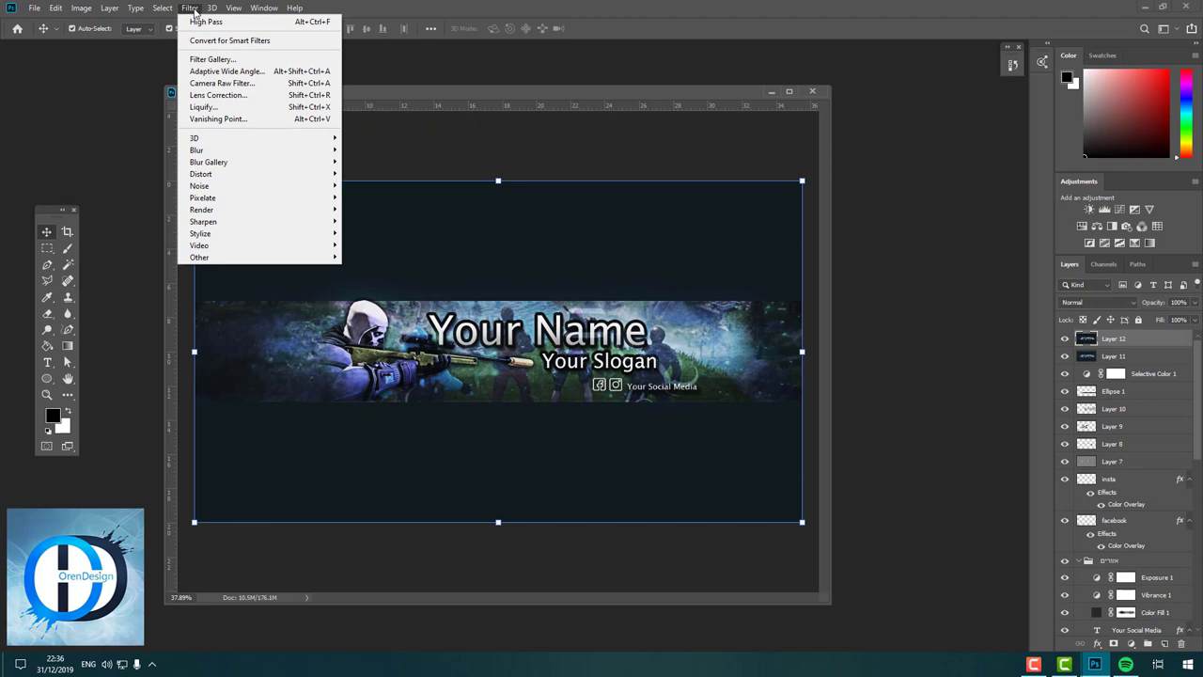
# - Grade Layer 12 in Camera Raw: Exposure +0.40, Contrast +19, darker blacks, more clarity, Vibrance -18
pyautogui.click(221, 82)
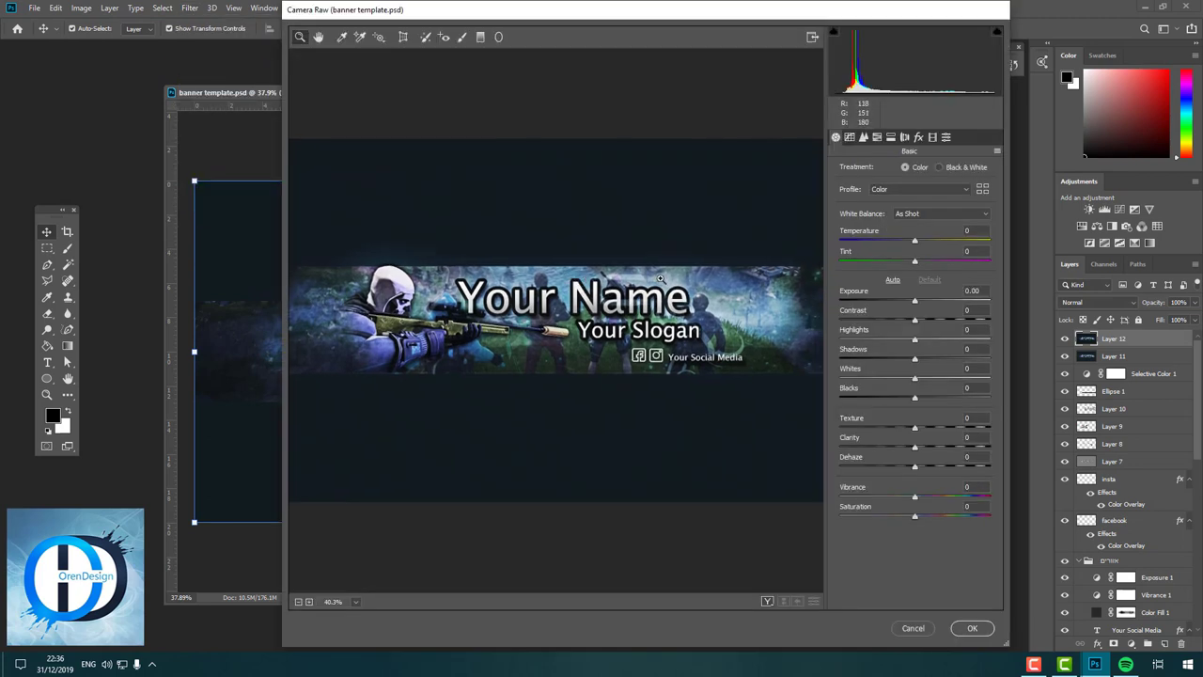
pyautogui.moveTo(920, 309)
pyautogui.mouseDown()
pyautogui.moveTo(935, 311)
pyautogui.moveTo(920, 302)
pyautogui.moveTo(929, 321)
pyautogui.mouseUp()
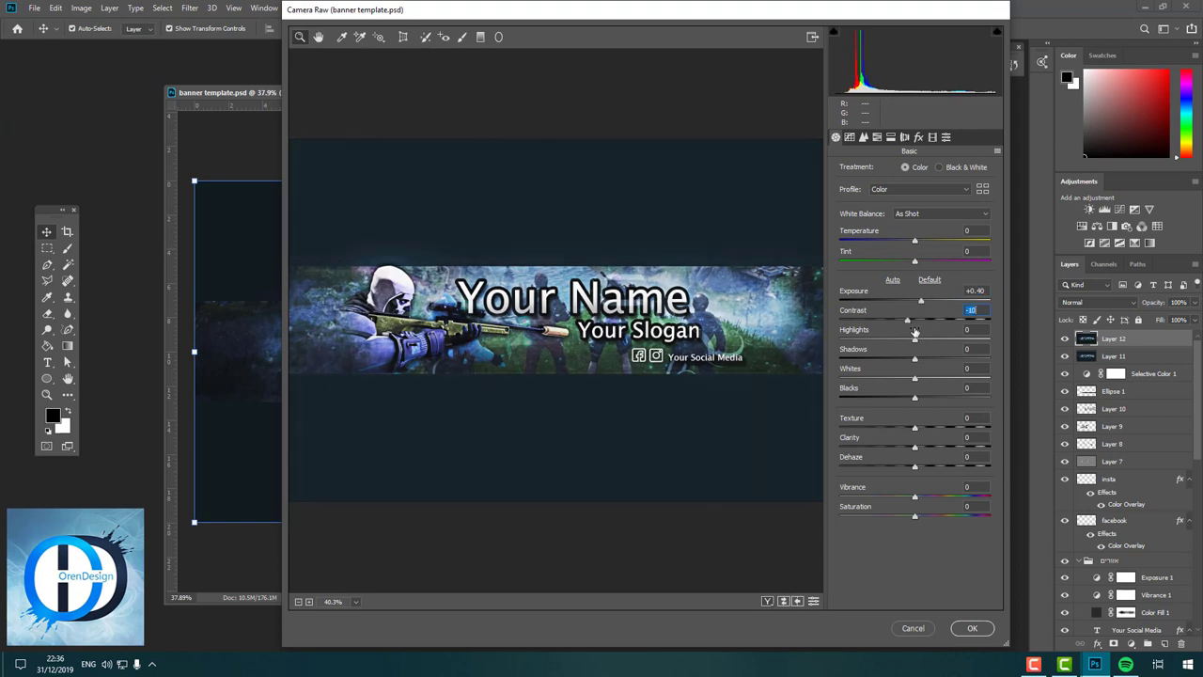
pyautogui.scroll(-2, 743, 338)
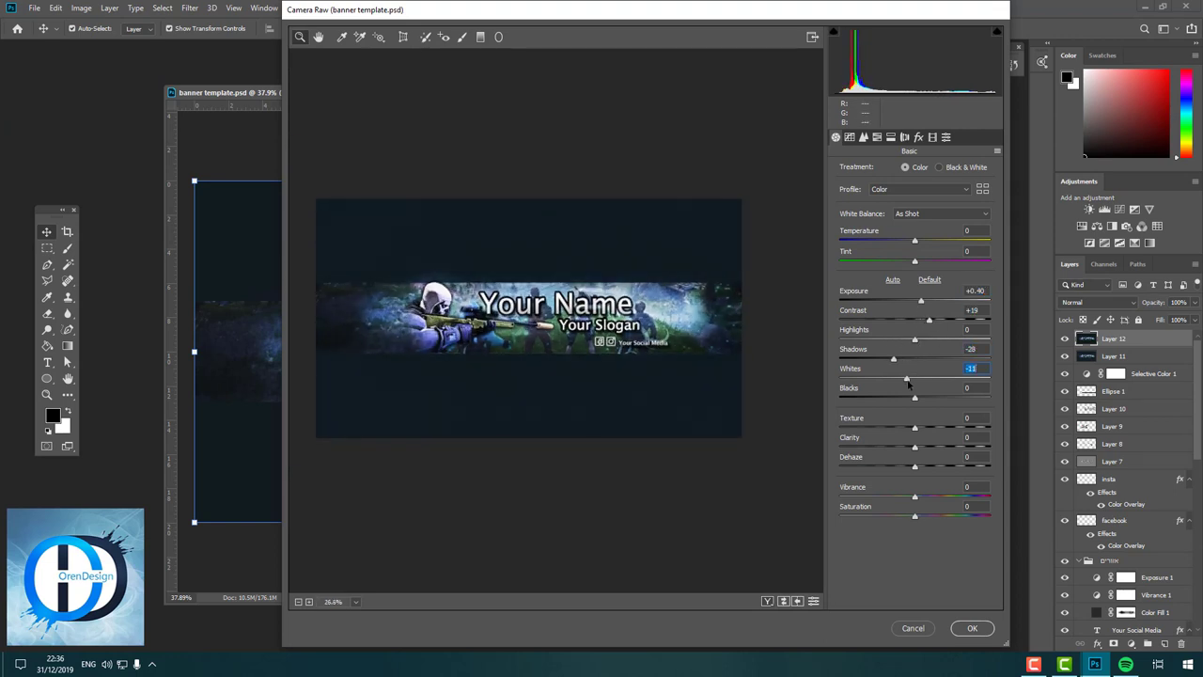
pyautogui.moveTo(915, 395); pyautogui.dragTo(904, 395)
pyautogui.moveTo(909, 399)
pyautogui.mouseDown()
pyautogui.moveTo(897, 405)
pyautogui.moveTo(910, 409)
pyautogui.mouseUp()
pyautogui.moveTo(910, 453); pyautogui.dragTo(936, 451)
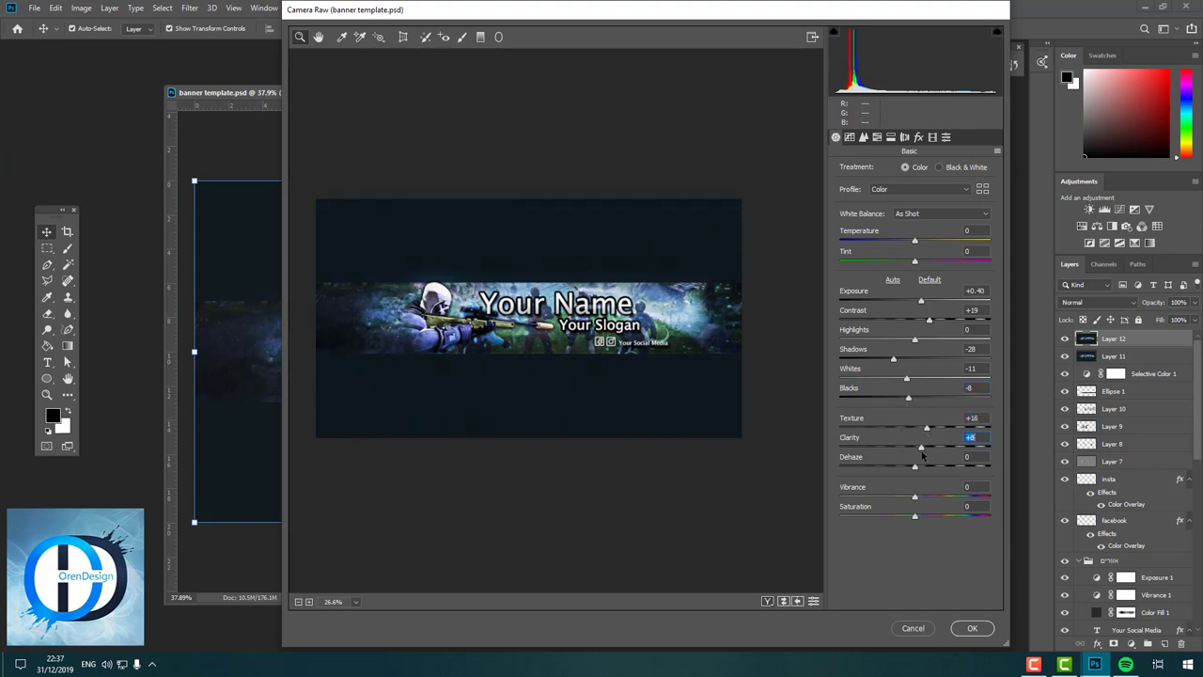
pyautogui.moveTo(913, 493)
pyautogui.mouseDown()
pyautogui.moveTo(893, 508)
pyautogui.moveTo(934, 521)
pyautogui.mouseUp()
pyautogui.click(972, 628)
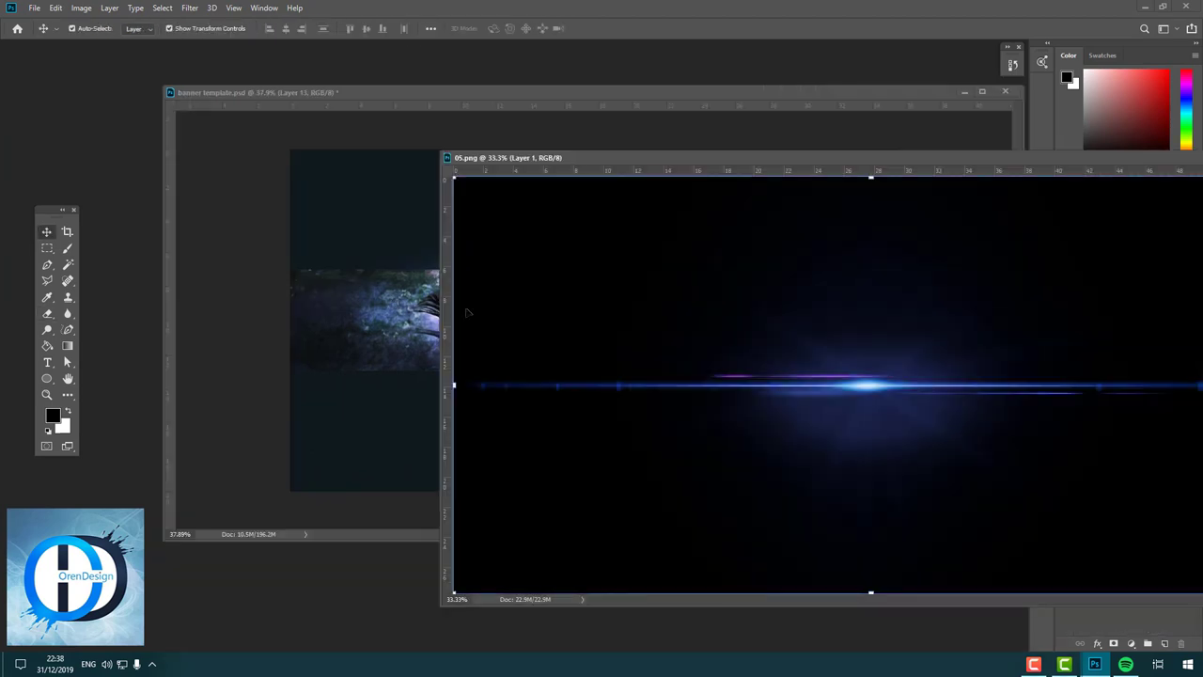
# - Place the 05.png lens flare as Layer 14 in Screen blend and close its source
pyautogui.moveTo(658, 395); pyautogui.dragTo(490, 292)
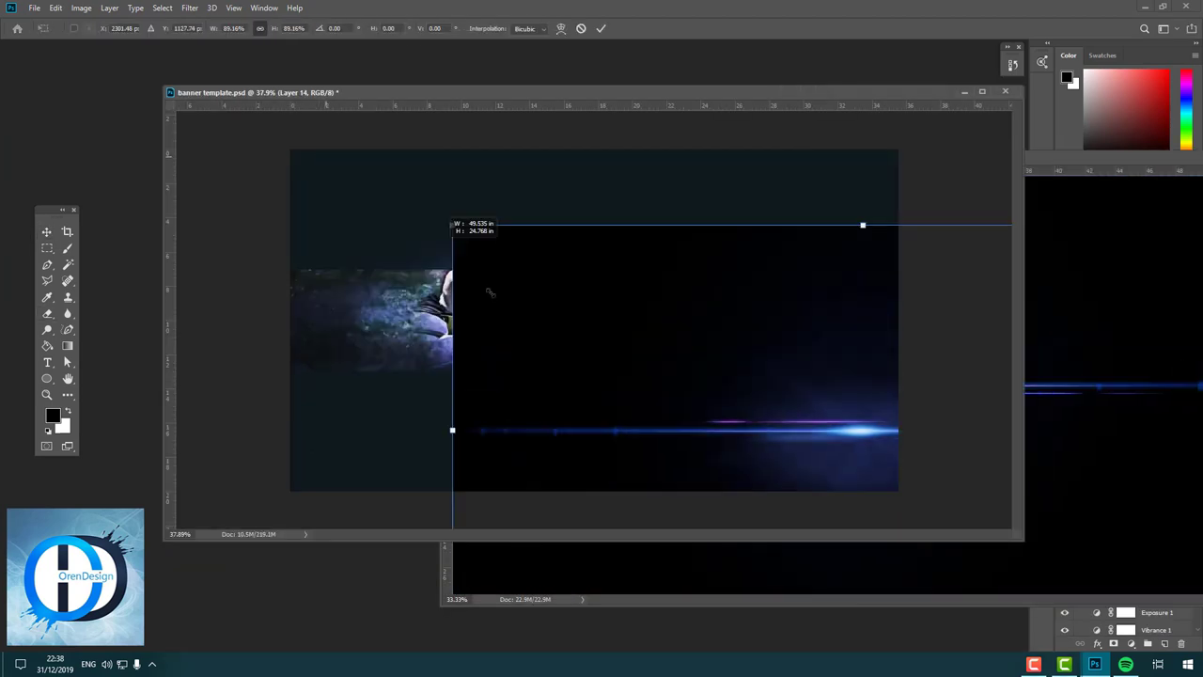
pyautogui.press('Return')
pyautogui.hotkey('ctrl', 'Tab')
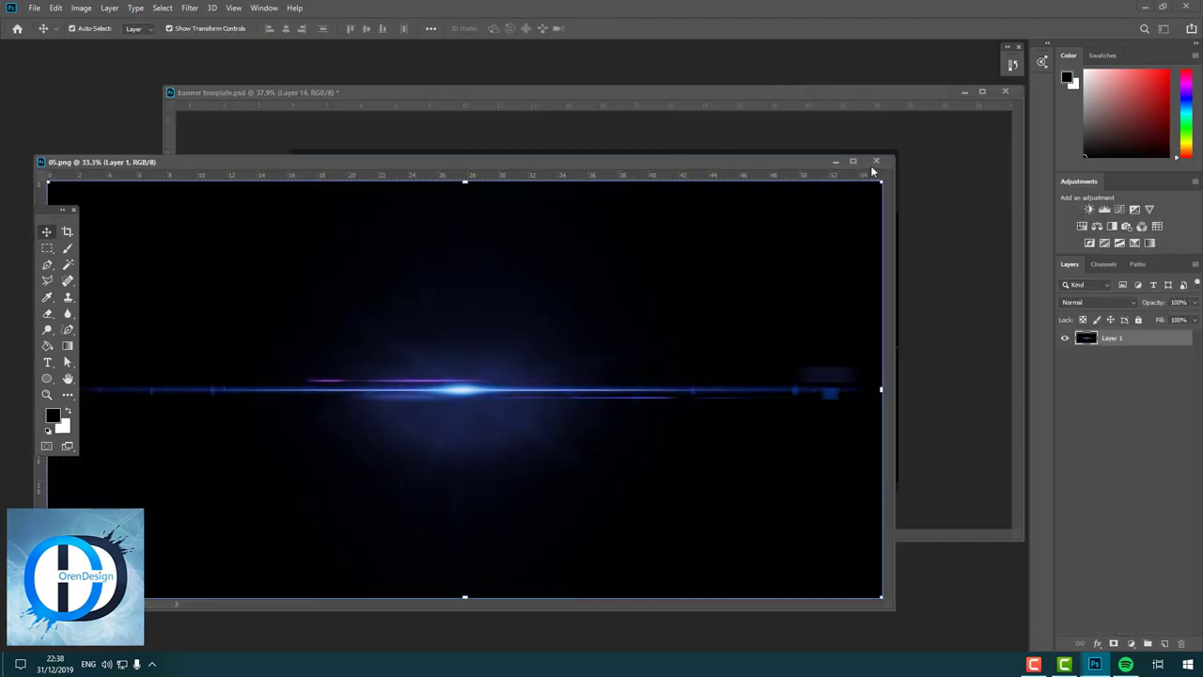
pyautogui.click(875, 162)
pyautogui.click(1097, 301)
pyautogui.click(1080, 405)
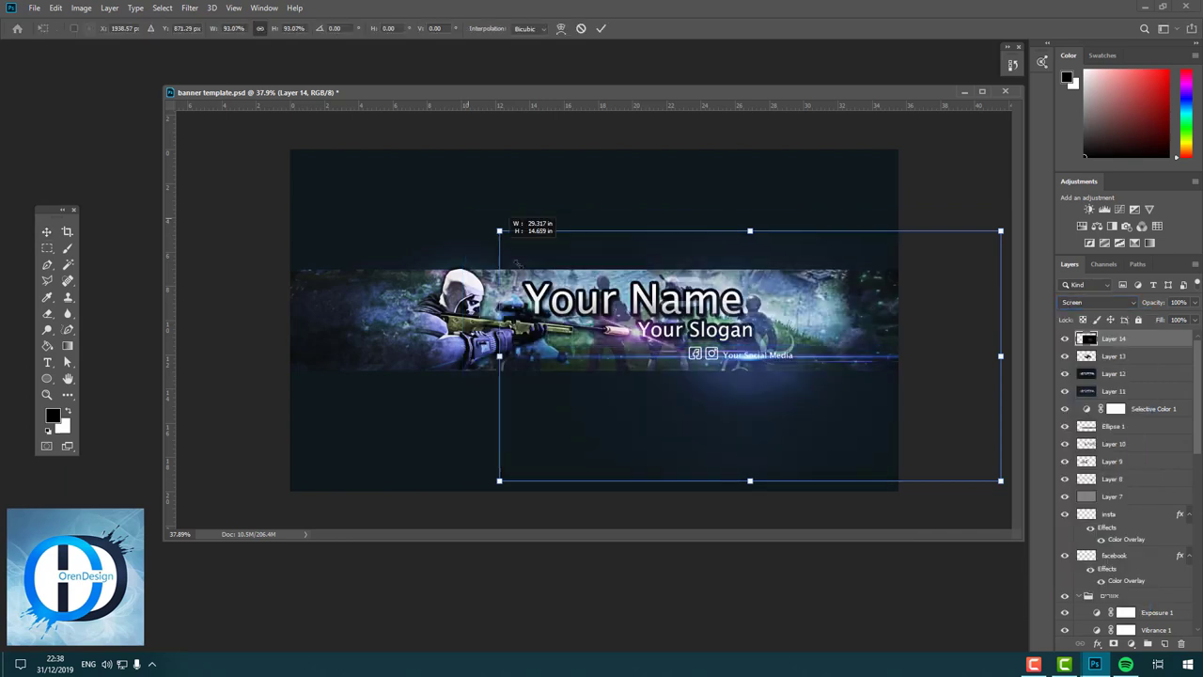
# - Shrink the flare under the slogan, dim its opacity, and erase its edges
pyautogui.moveTo(517, 262); pyautogui.dragTo(559, 284)
pyautogui.press('Return')
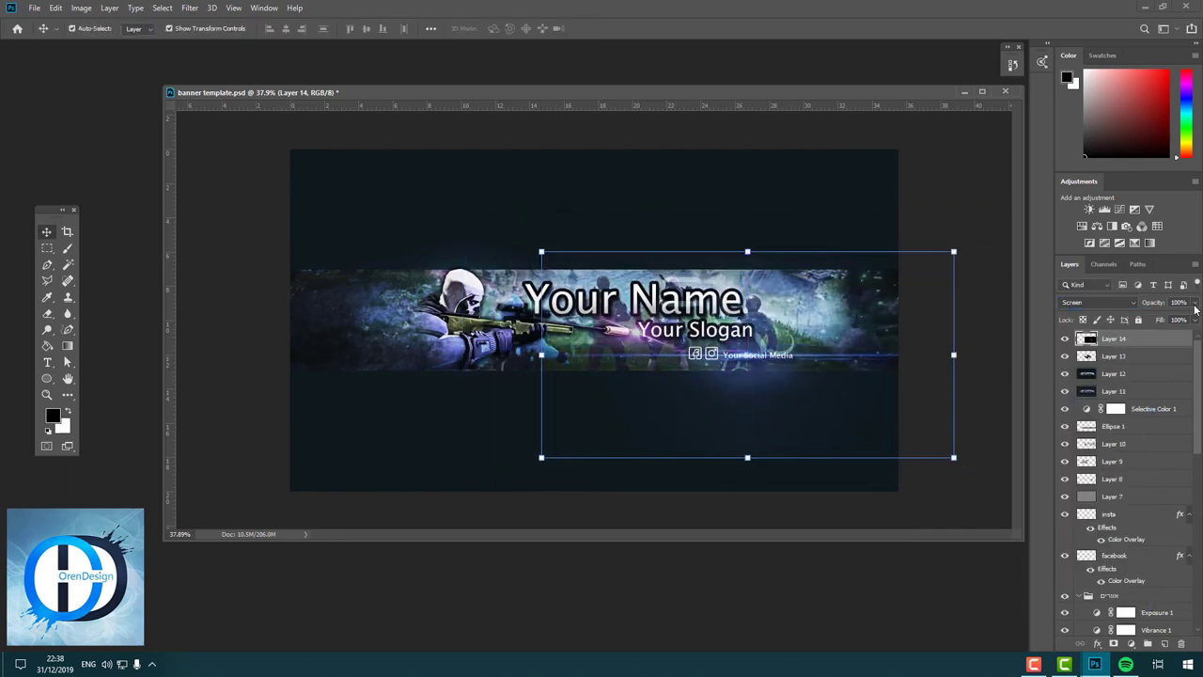
pyautogui.moveTo(1195, 308); pyautogui.dragTo(1166, 320)
pyautogui.press('e')
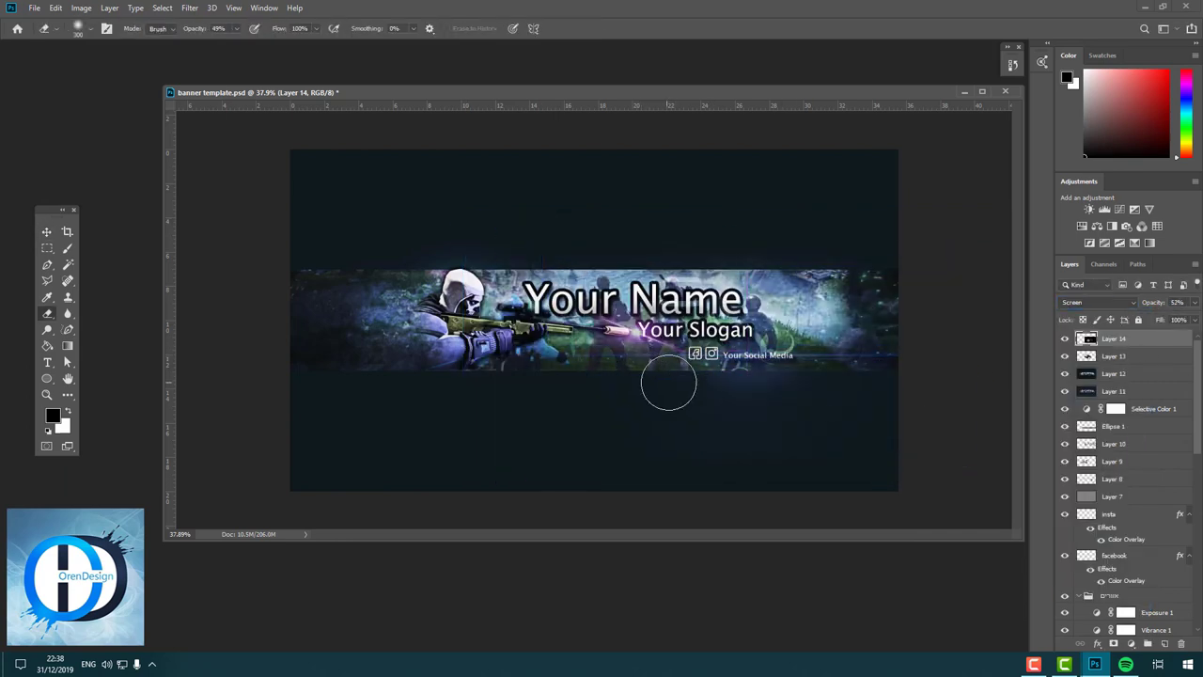
pyautogui.click(46, 231)
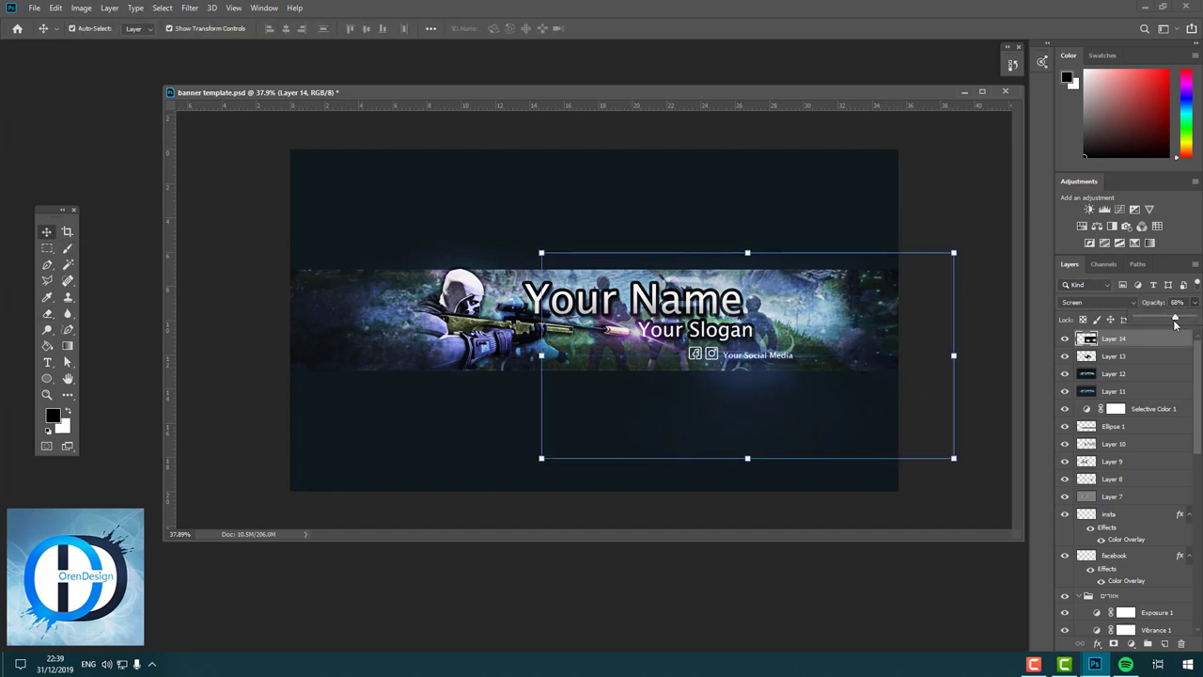
pyautogui.moveTo(1175, 323); pyautogui.dragTo(1177, 322)
# - Paint a soft white glow over the sniper on Layer 15, in Overlay at 50% fill
pyautogui.press('e')
pyautogui.click(1164, 644)
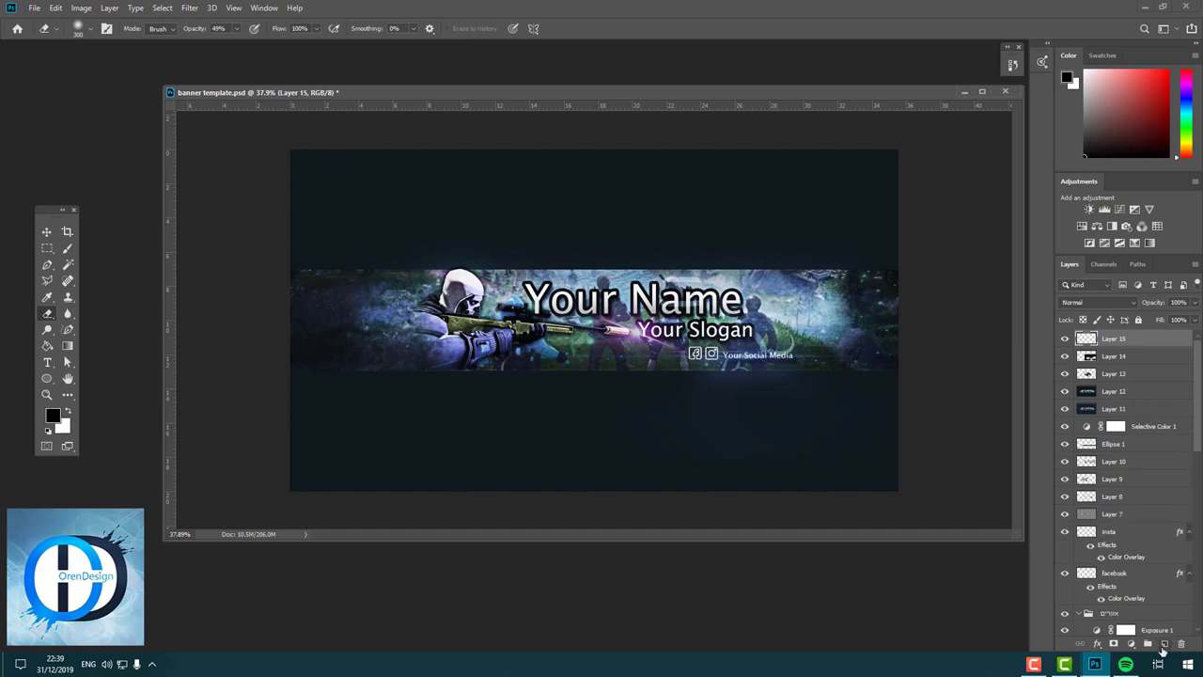
pyautogui.press('b')
pyautogui.moveTo(465, 338); pyautogui.dragTo(440, 306)
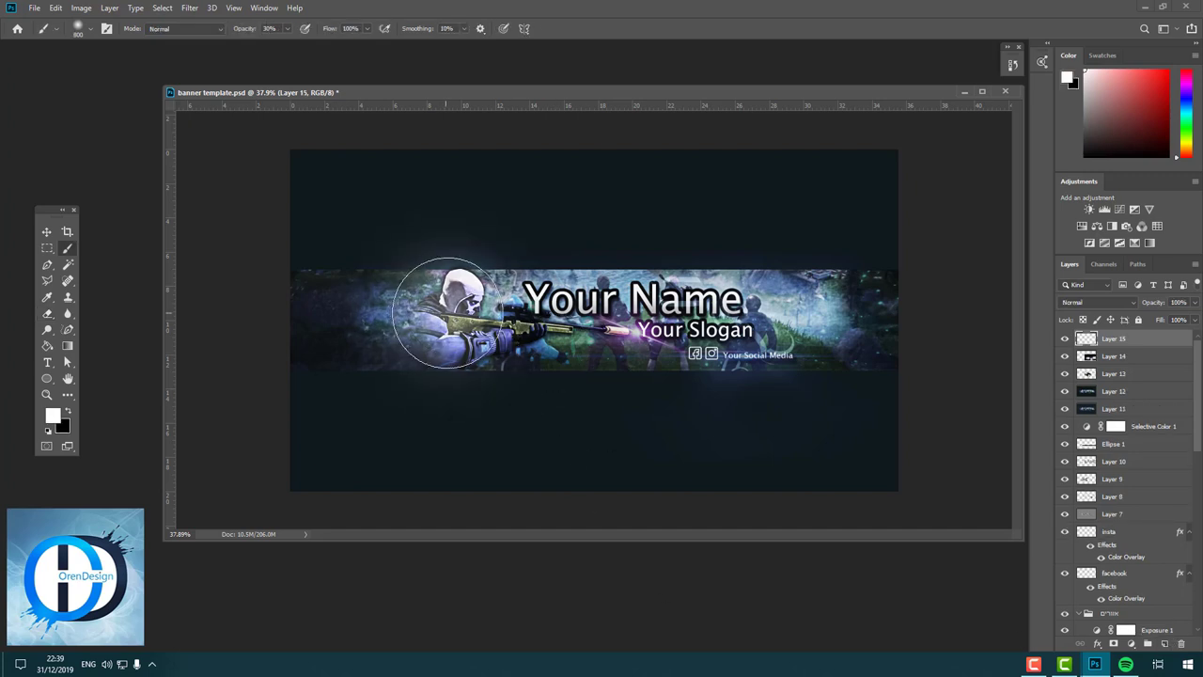
pyautogui.click(1098, 302)
pyautogui.click(1095, 429)
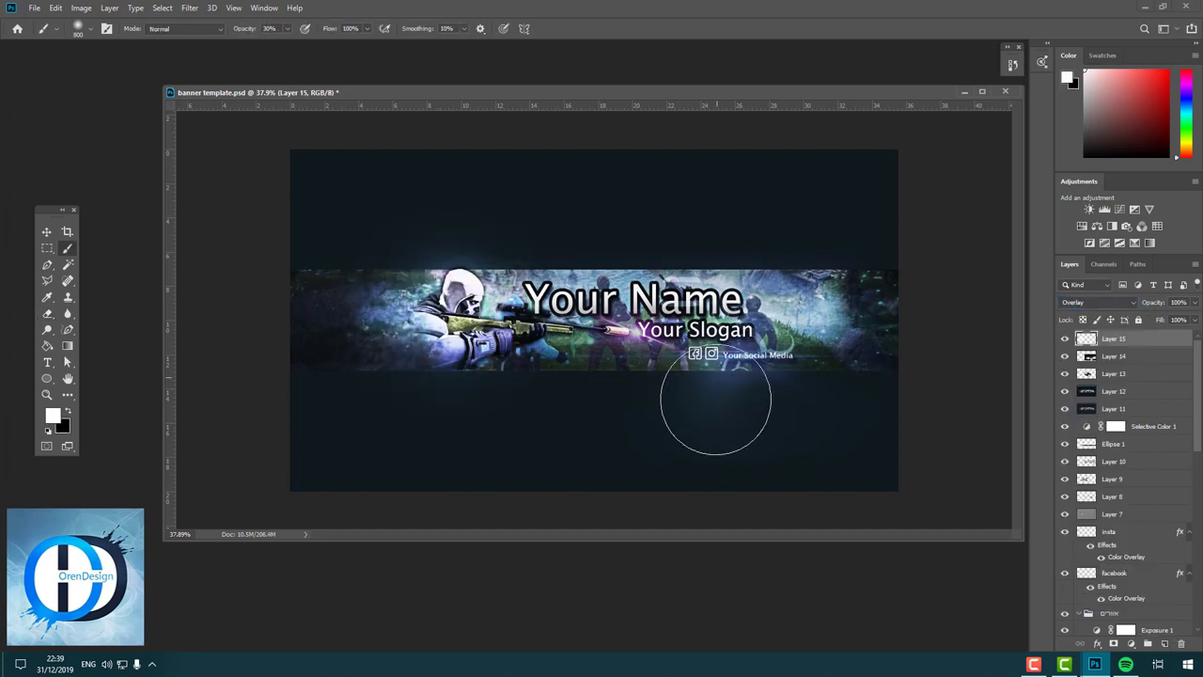
pyautogui.moveTo(1194, 320); pyautogui.dragTo(1165, 344)
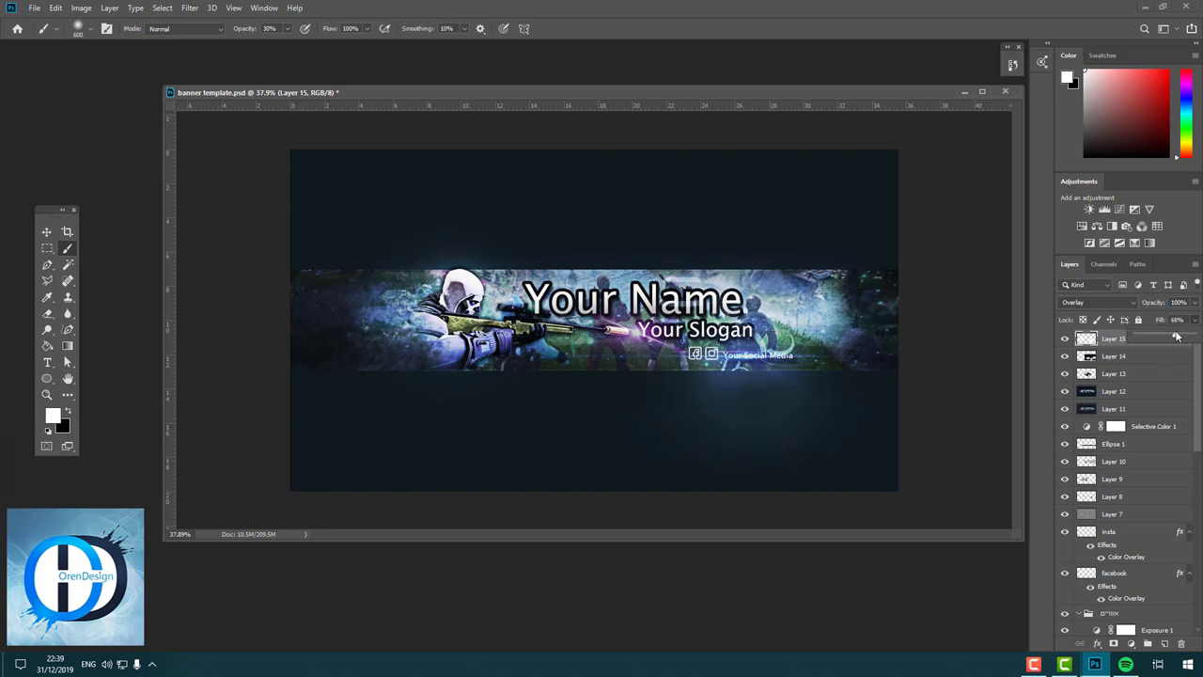
# - Paint a white centre glow on new Layer 16 in Overlay at 29% opacity
pyautogui.press('e')
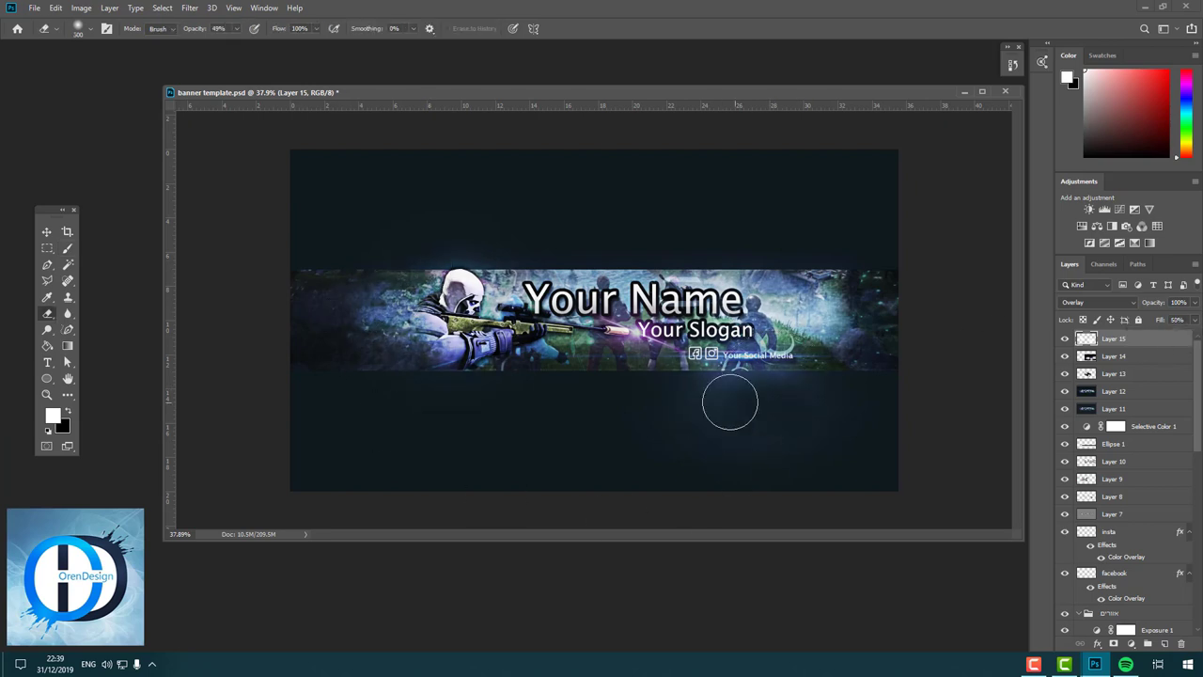
pyautogui.click(1164, 643)
pyautogui.press('b')
pyautogui.click(616, 319)
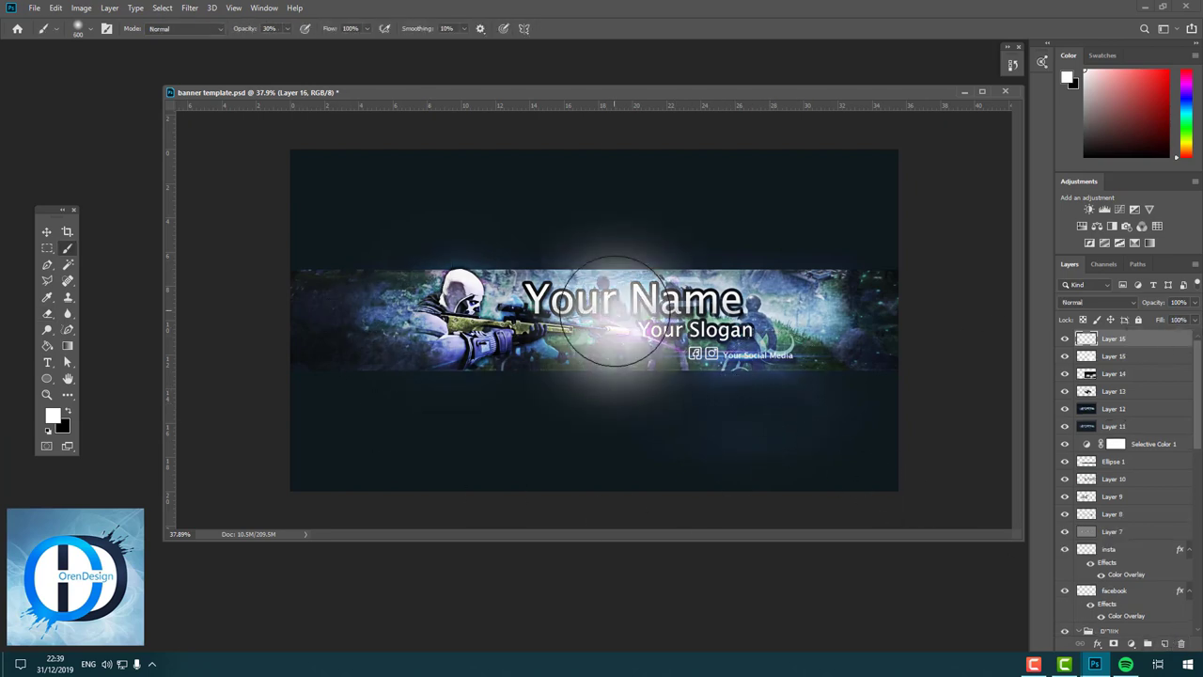
pyautogui.click(1097, 301)
pyautogui.click(1071, 453)
pyautogui.moveTo(1195, 301); pyautogui.dragTo(1154, 326)
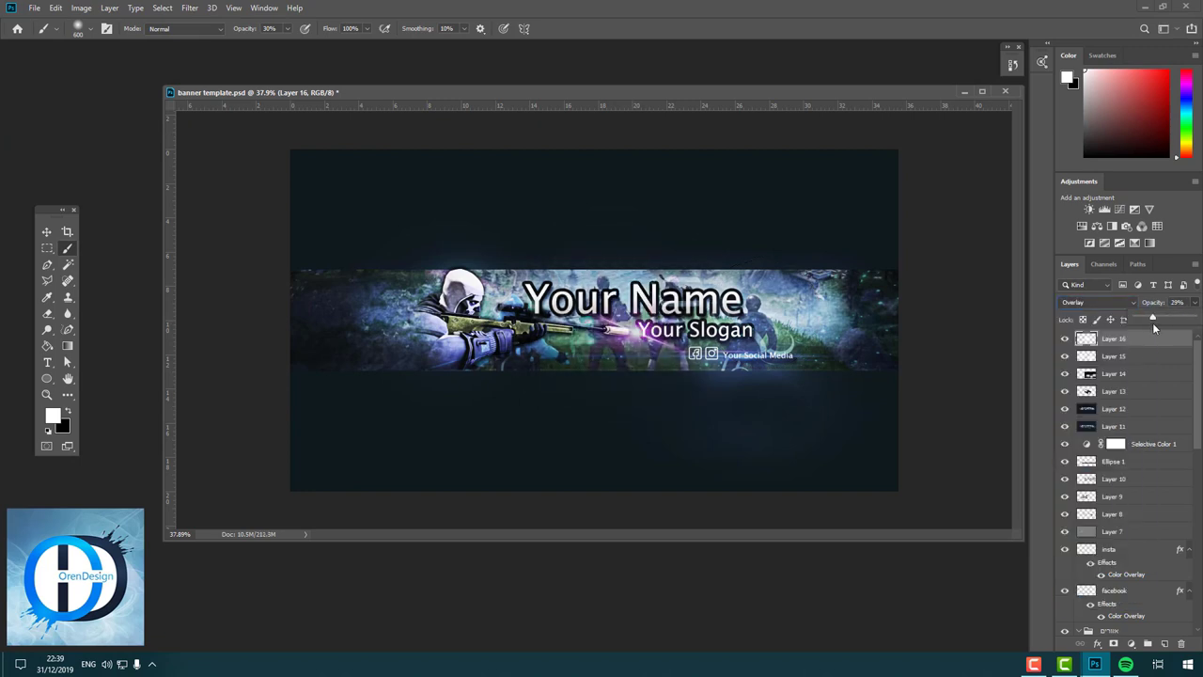
pyautogui.hotkey('ctrl', 't')
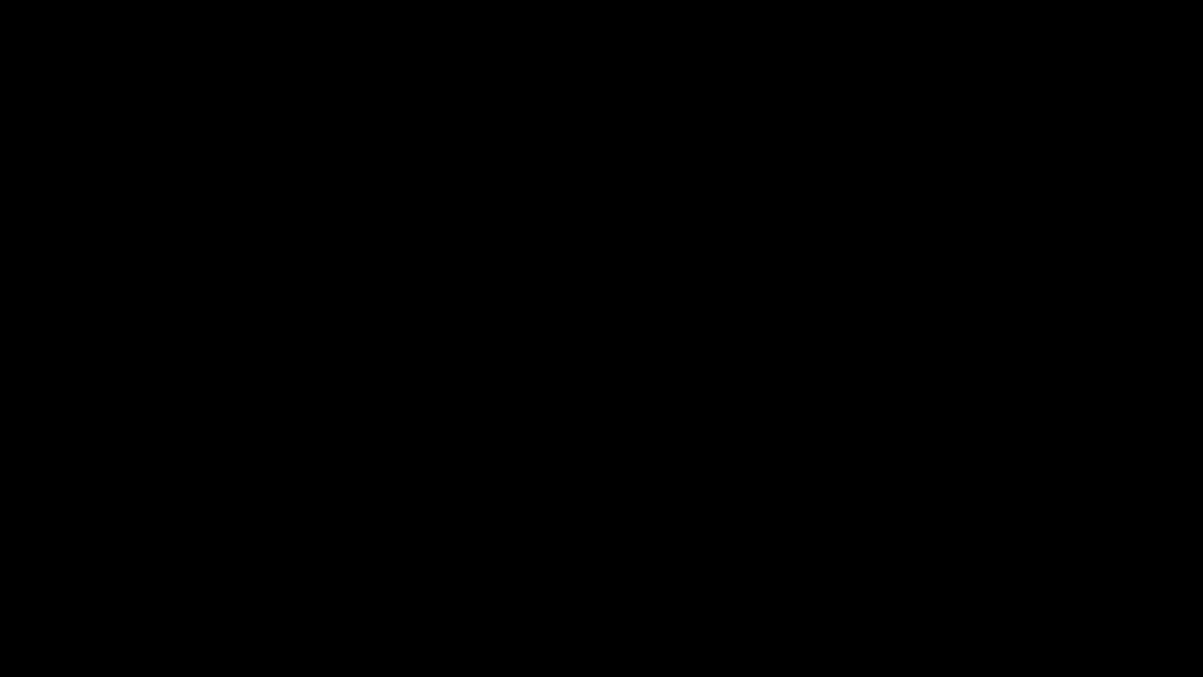